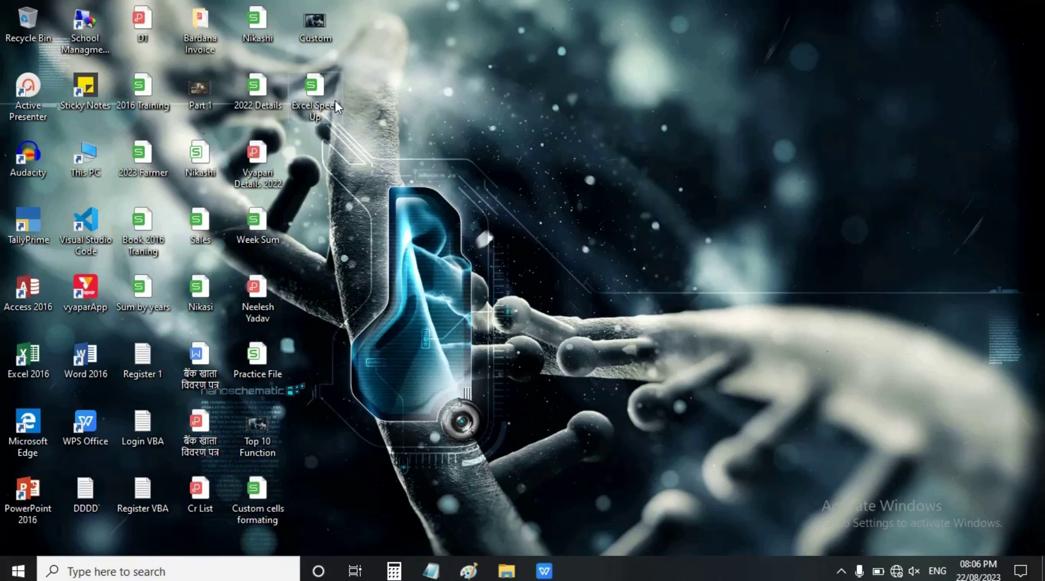
Start Excel 2016 and open the pinned workbook Cold Storage 2023
double_click(311, 93)
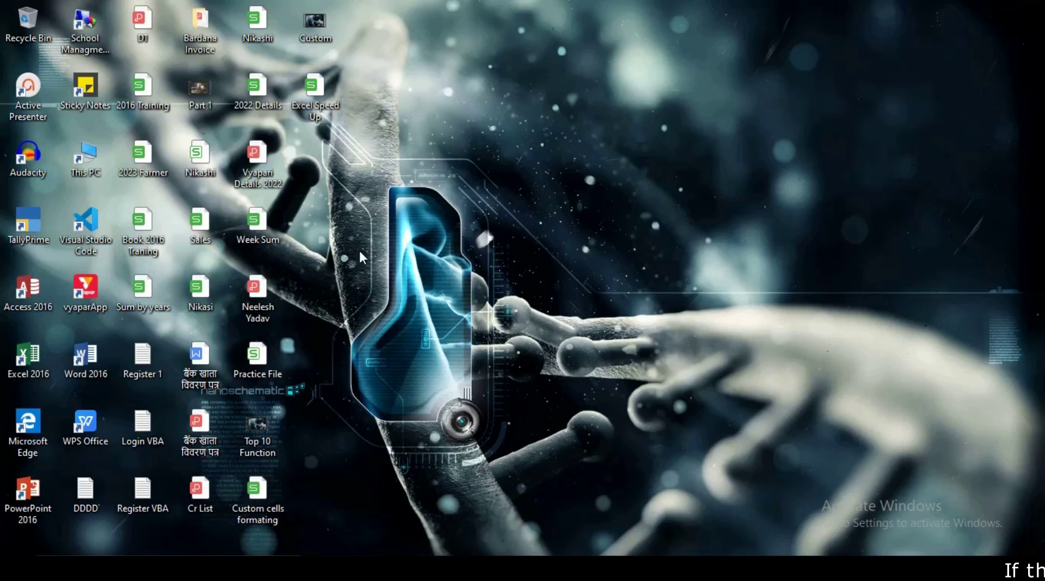
key(super)
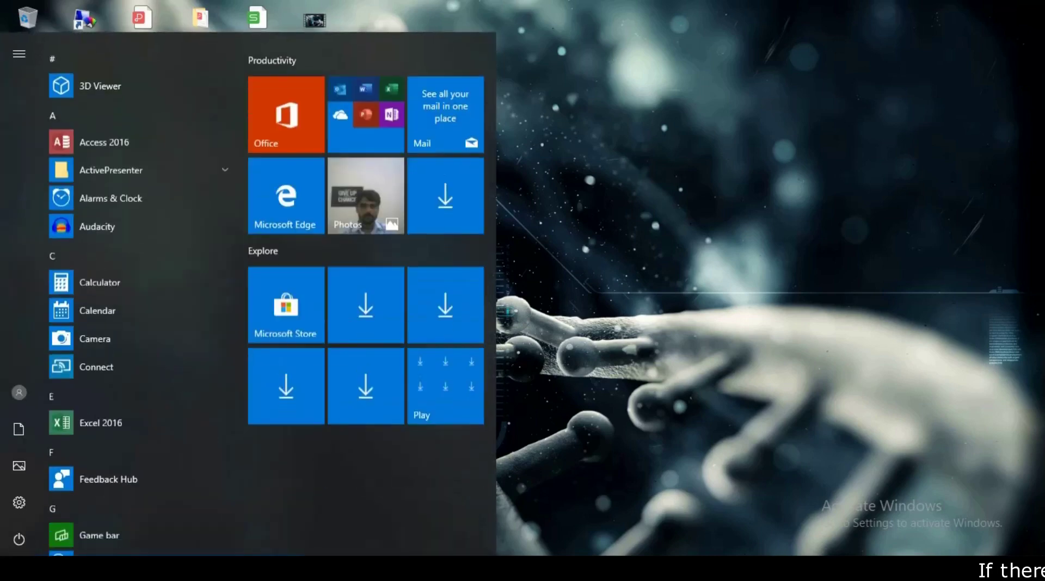
click(103, 407)
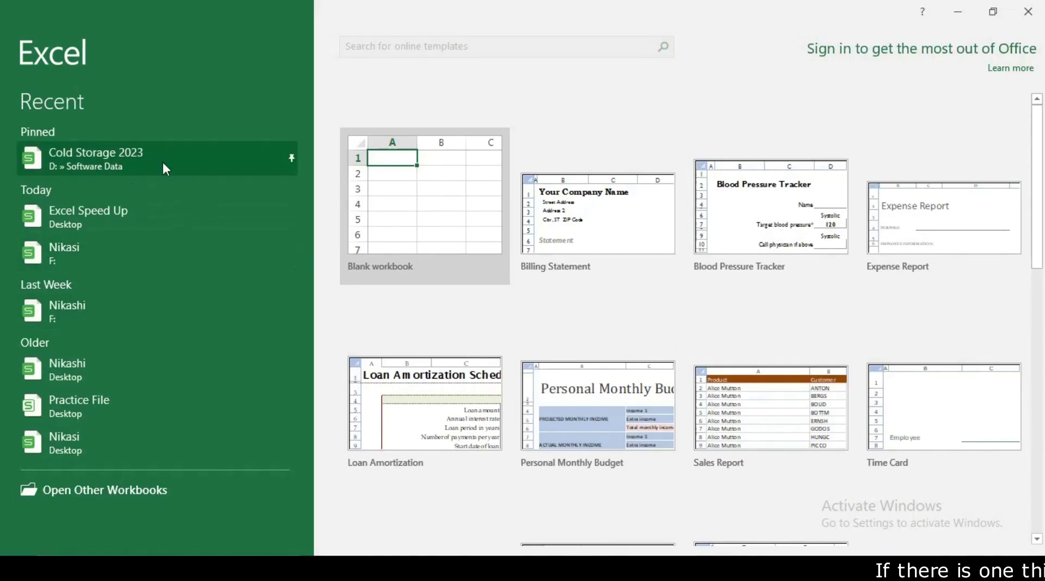
click(136, 161)
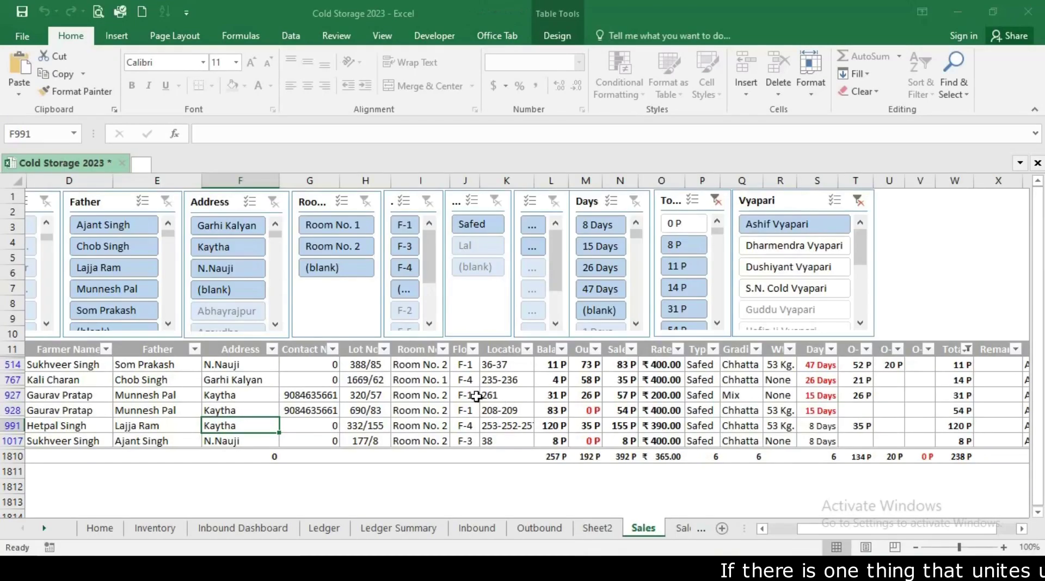
Look through the Home, Inventory, Inbound Dashboard, Ledger and Ledger Summary sheets, then return to the Sales sheet
click(466, 395)
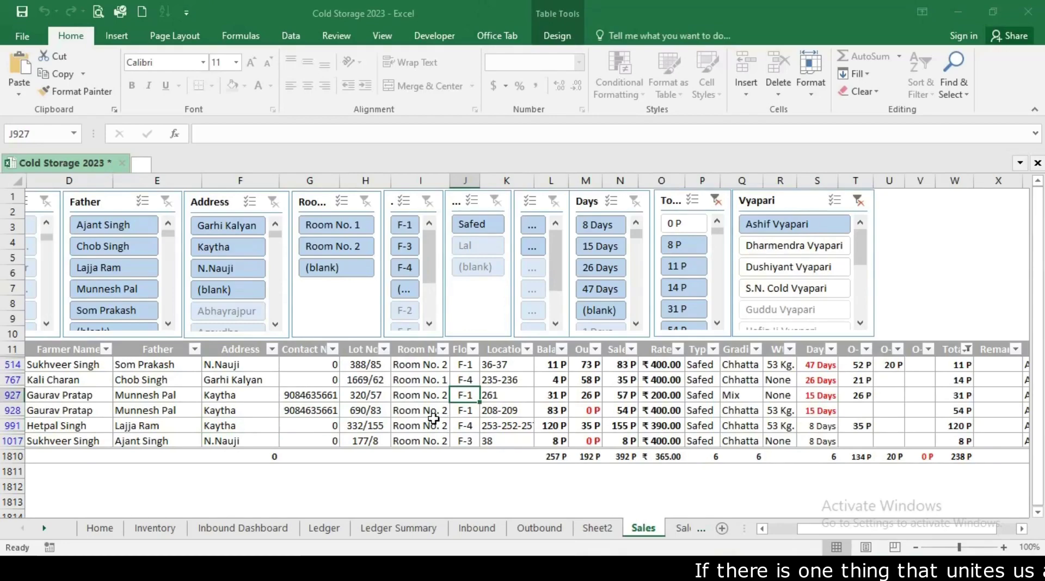
click(99, 528)
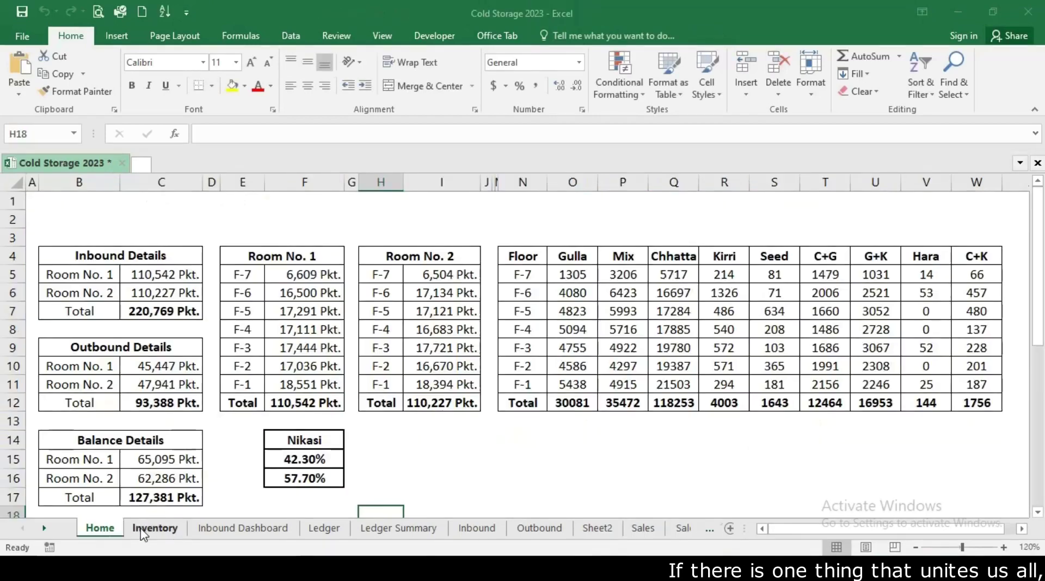
click(143, 531)
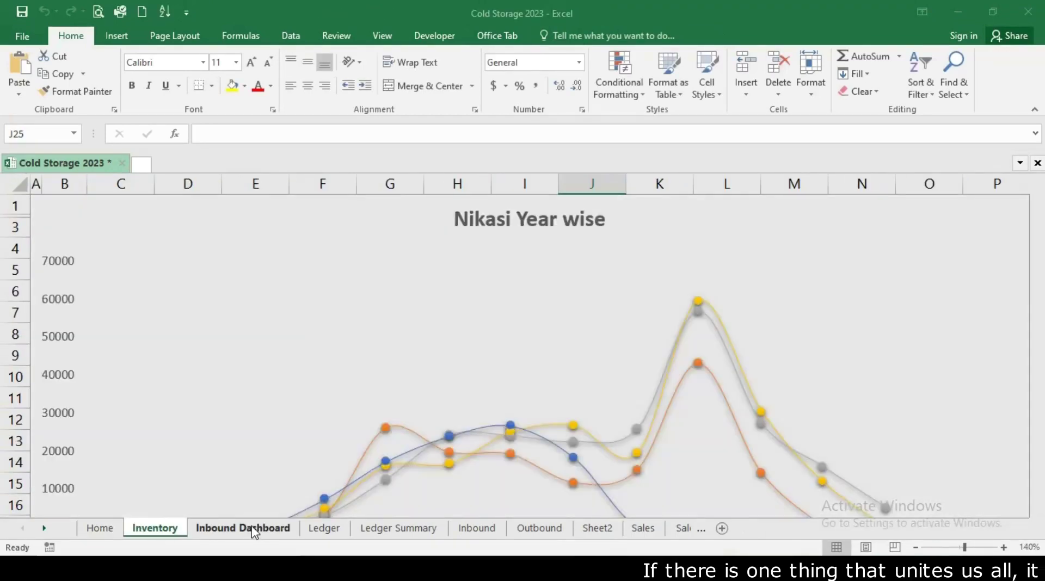
click(251, 530)
click(321, 531)
click(374, 530)
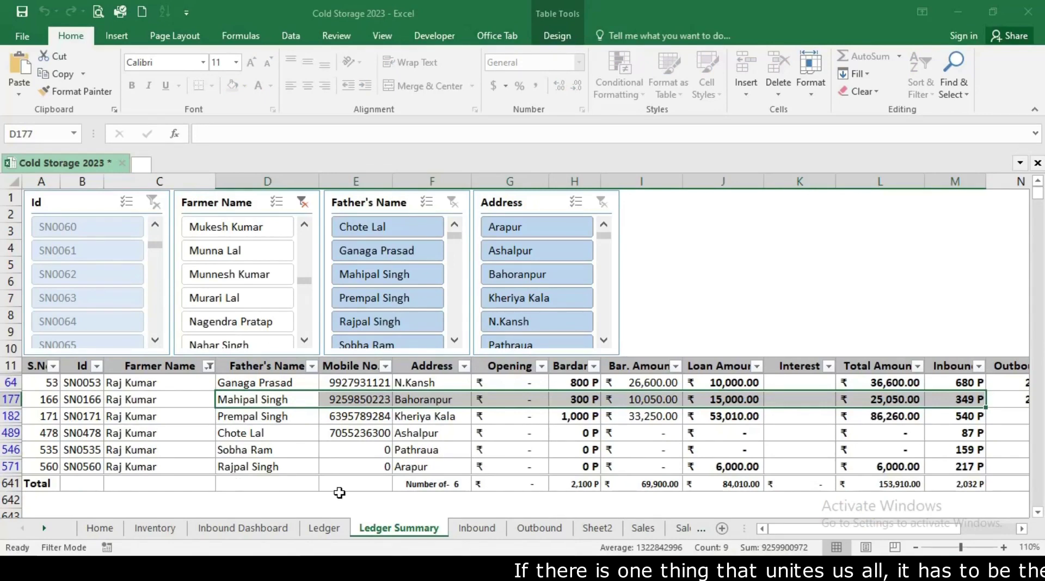
click(642, 528)
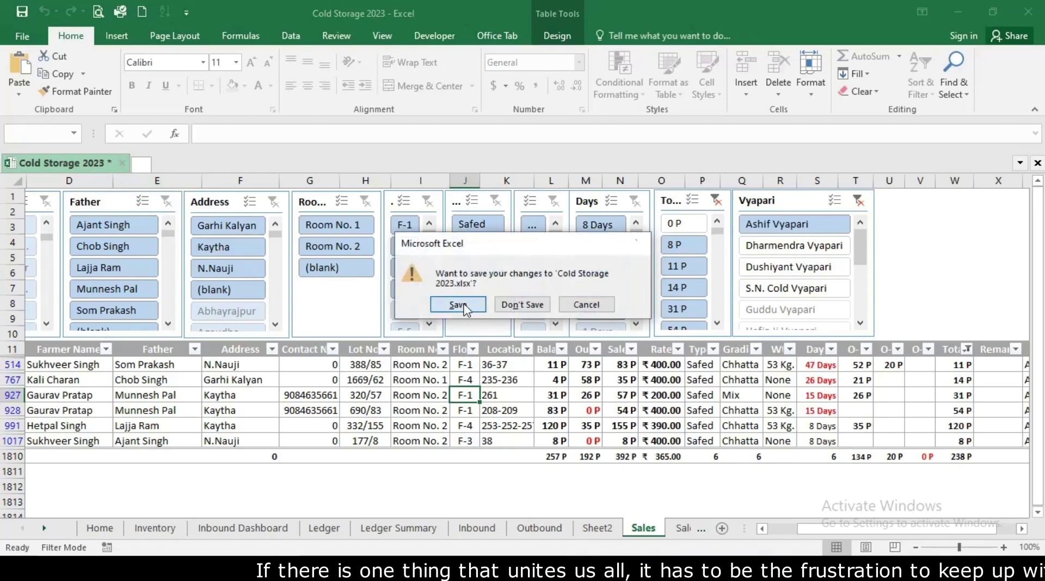
Close the Cold Storage 2023 workbook with its changes saved and minimize the empty Excel window
click(458, 306)
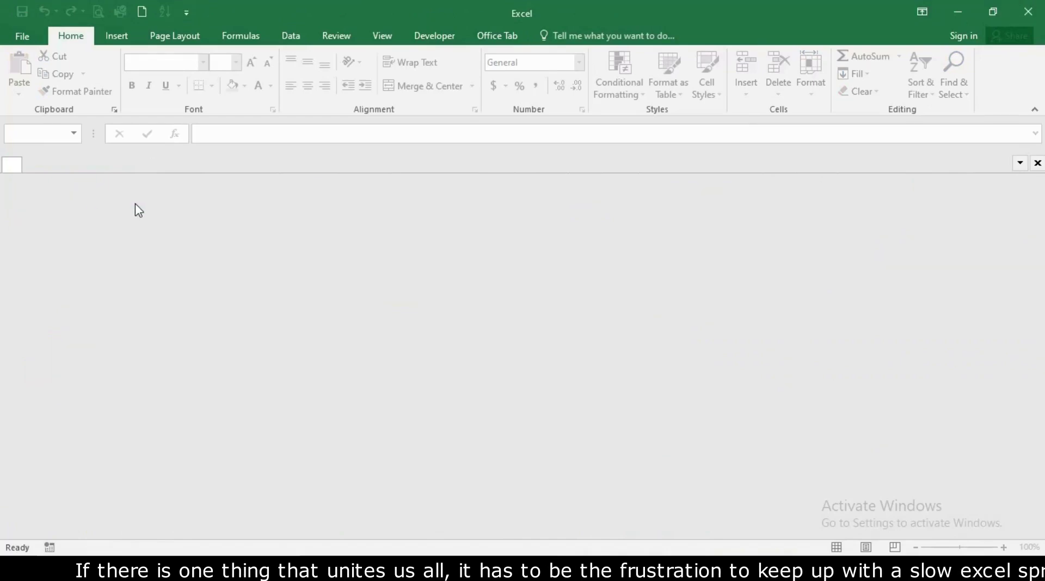
click(959, 11)
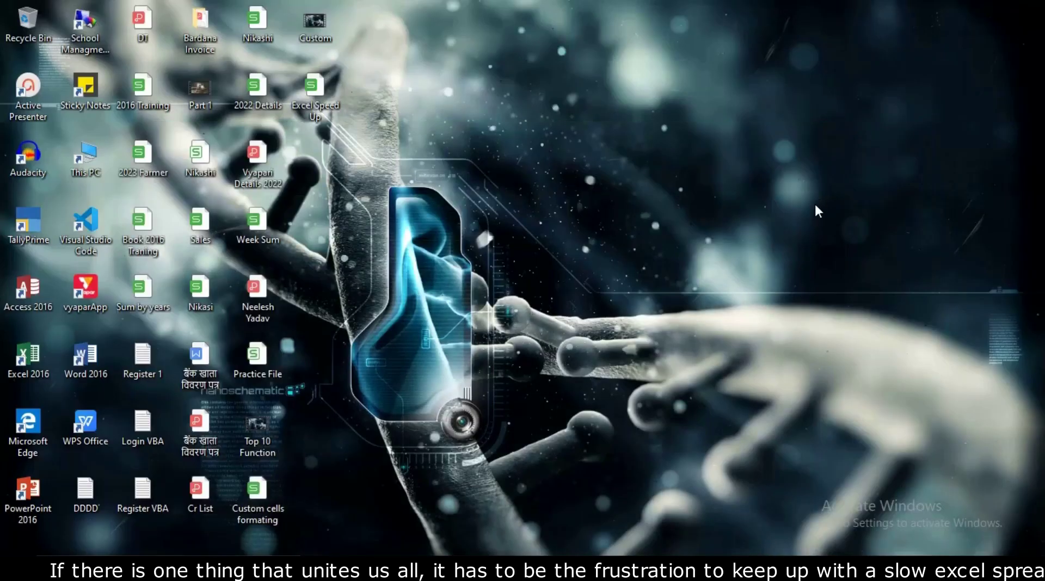
Open the Excel Speed Up file from the desktop with Excel 2016
right_click(316, 105)
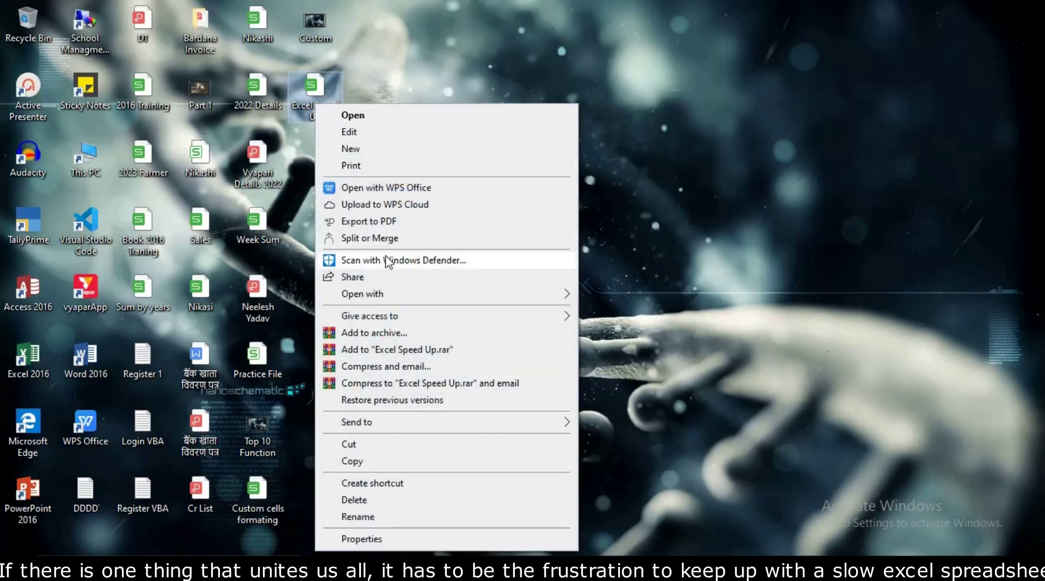
mouse_move(392, 295)
click(620, 295)
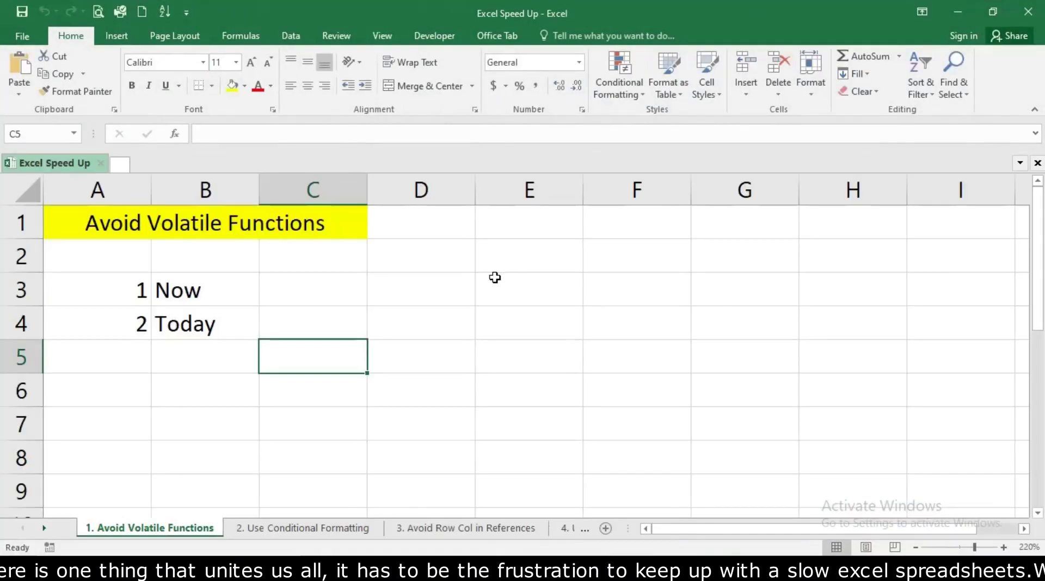
Review the Now and Today entries listed under the Avoid Volatile Functions heading
click(437, 278)
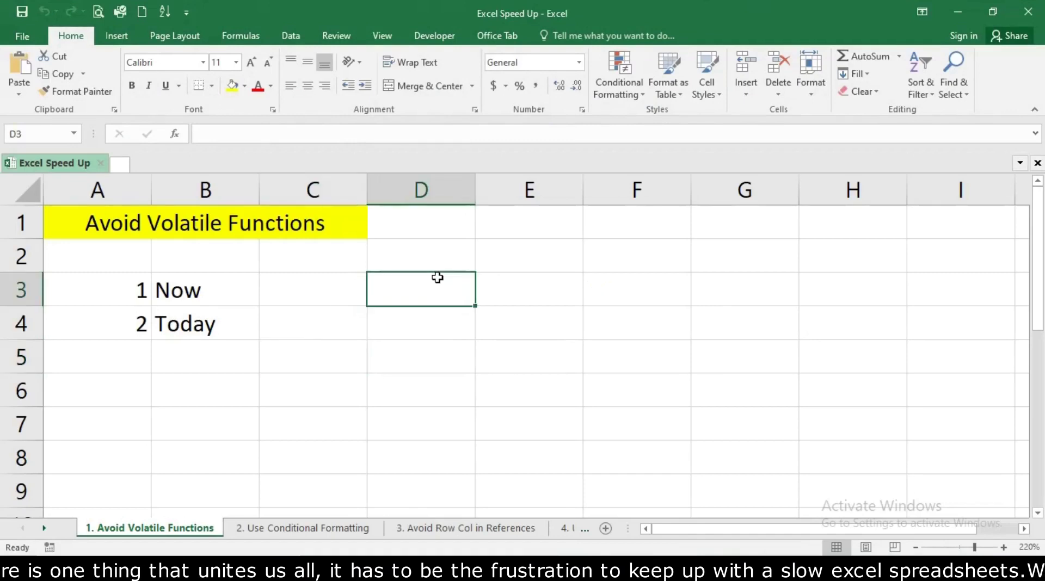
click(325, 289)
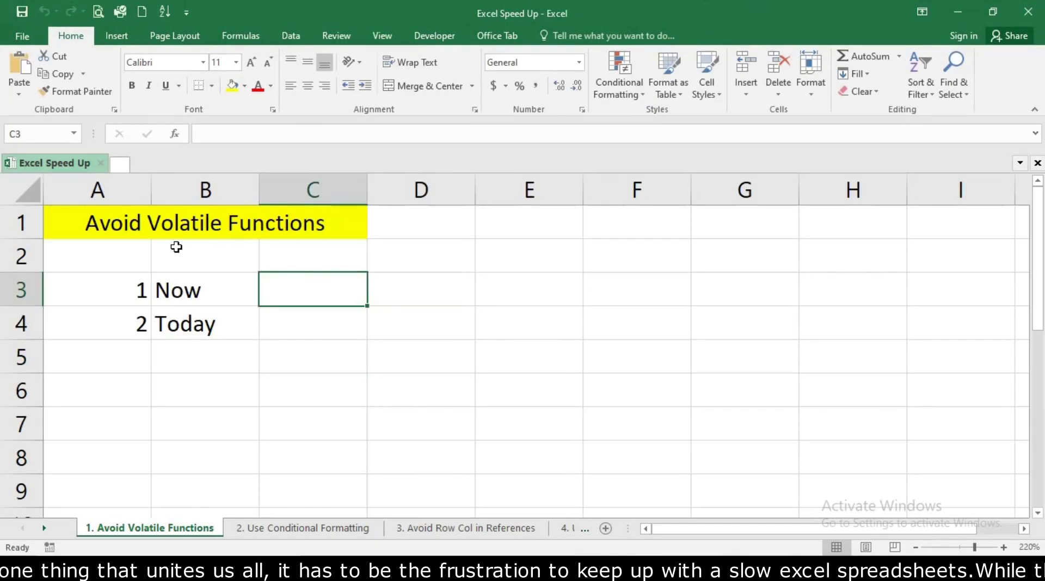
click(255, 231)
click(378, 300)
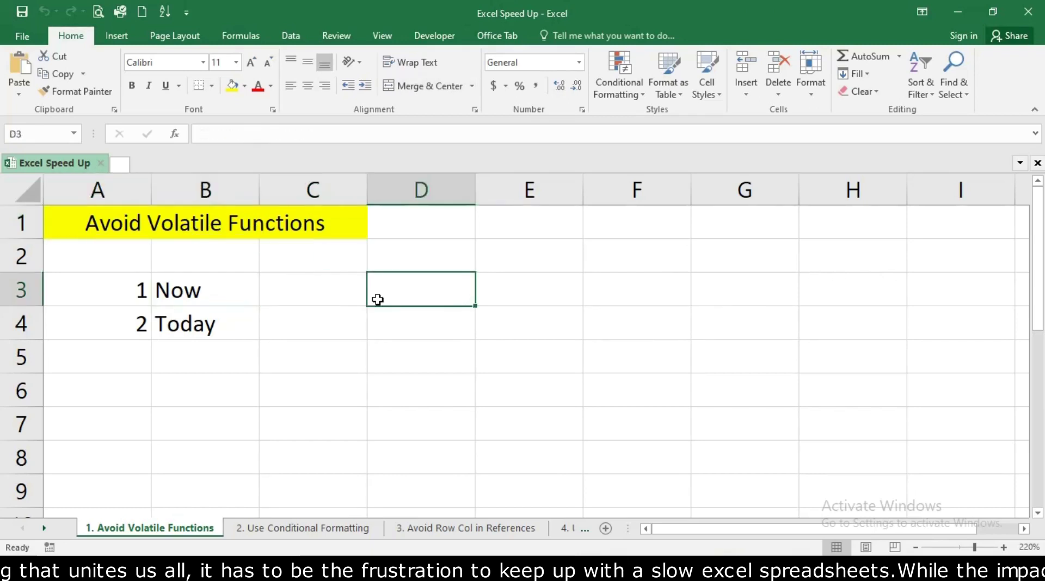
click(174, 283)
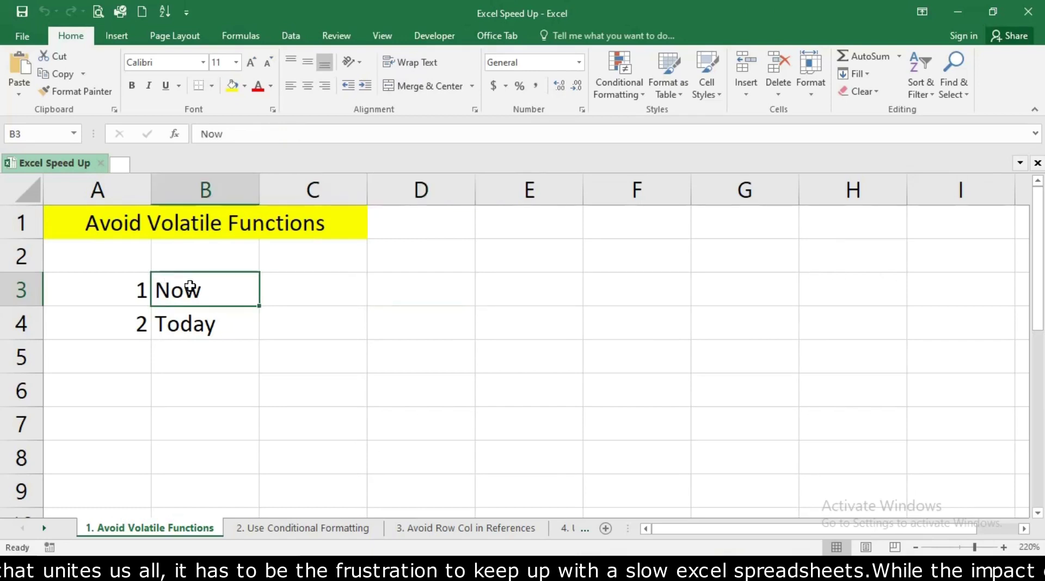
click(210, 325)
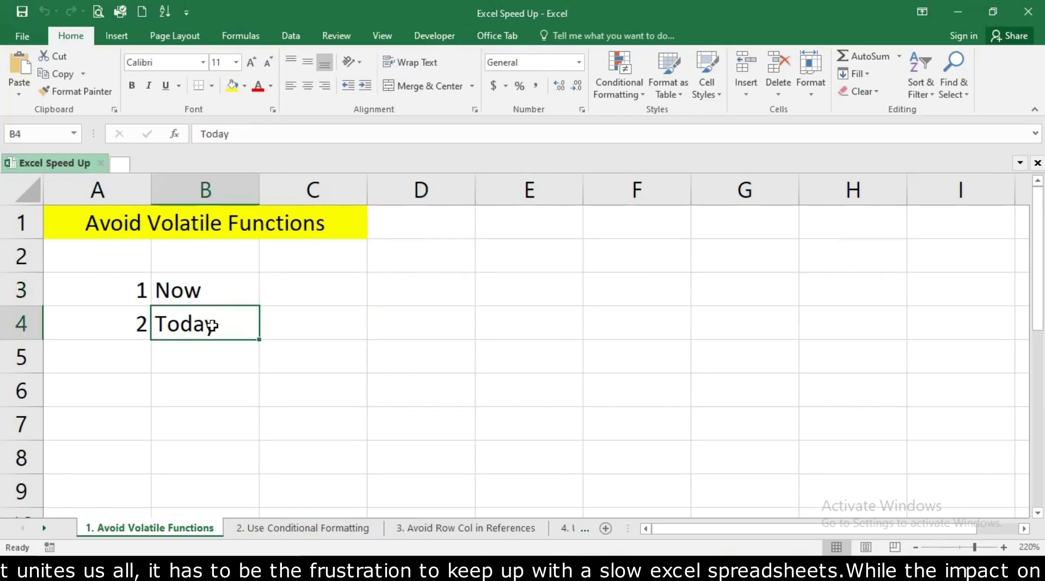
click(424, 308)
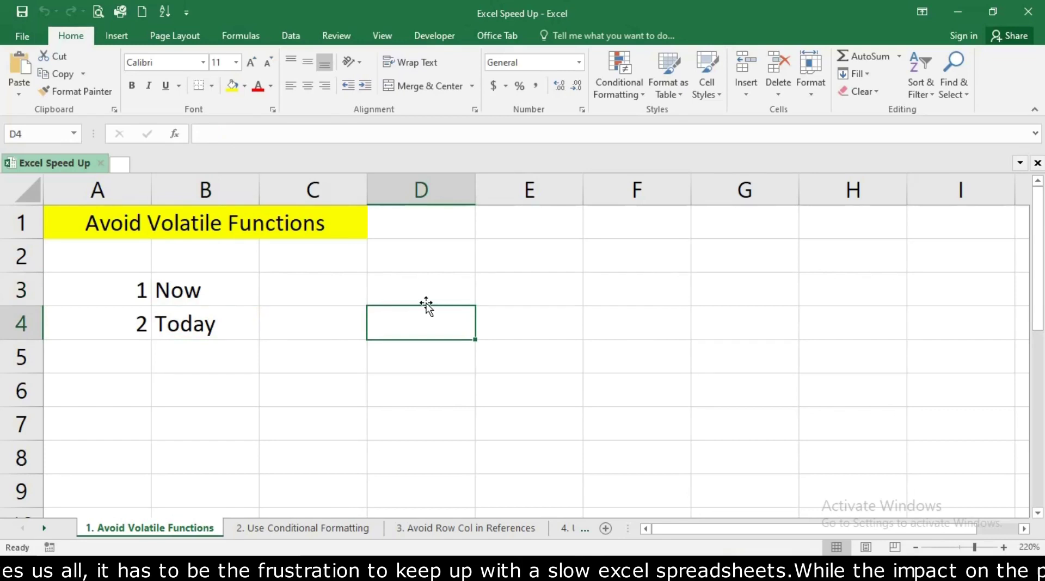
click(423, 299)
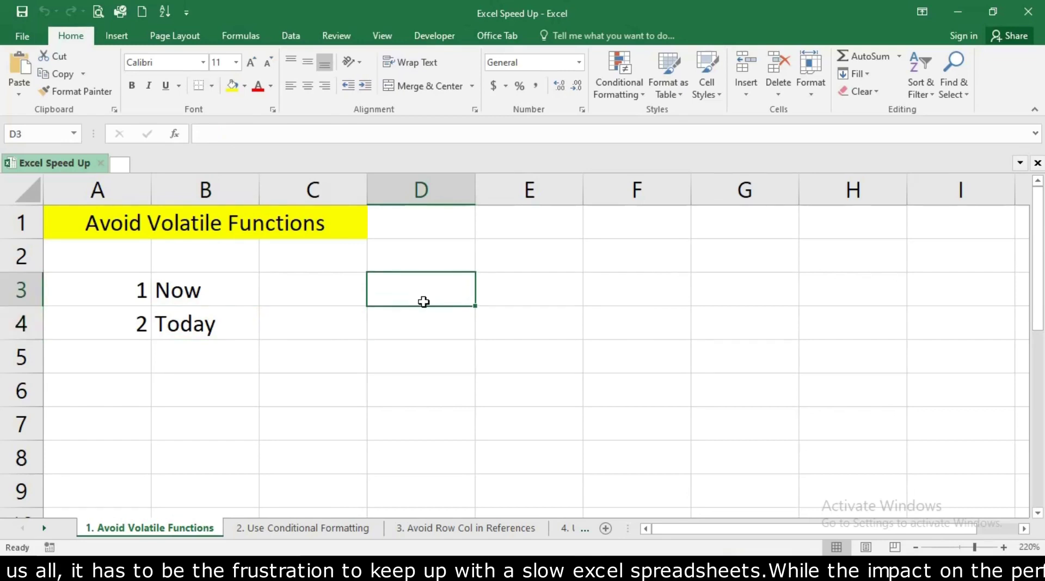
key(Right)
key(Up)
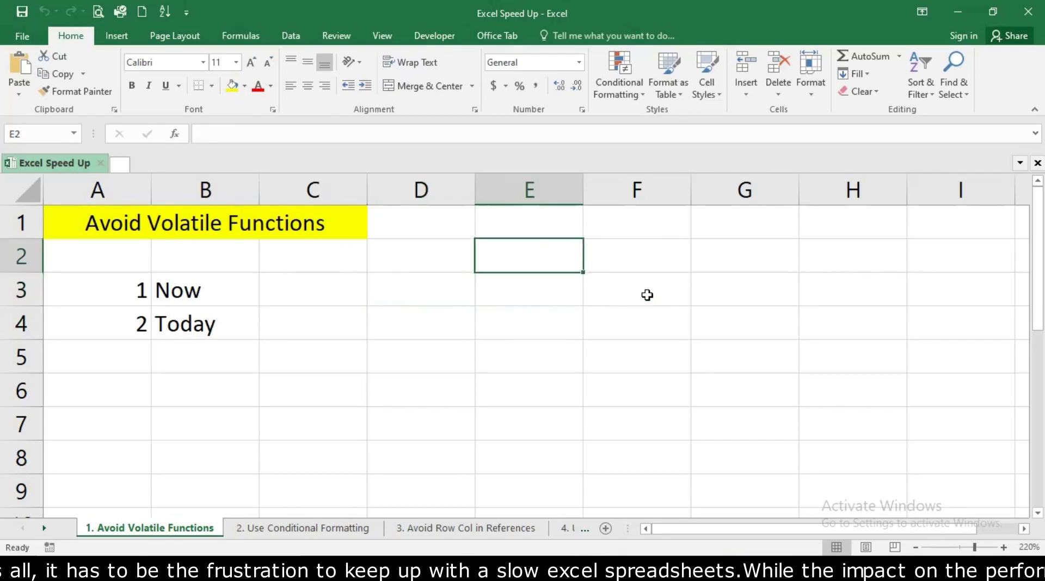
drag(529, 255, 798, 424)
click(751, 340)
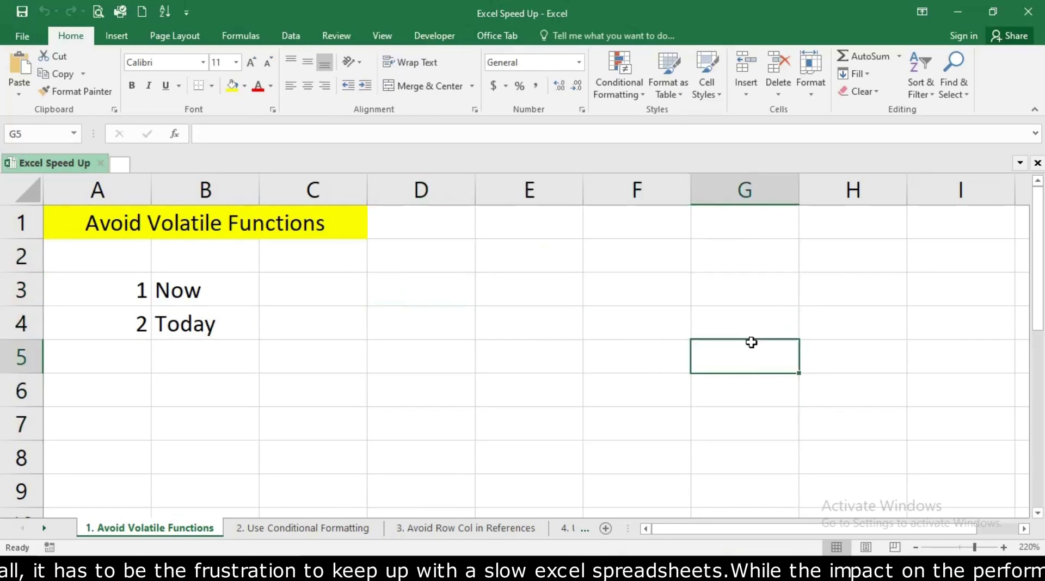
Enter the formula =NOW() in cell C3 beside the Now label and reselect that cell
click(226, 284)
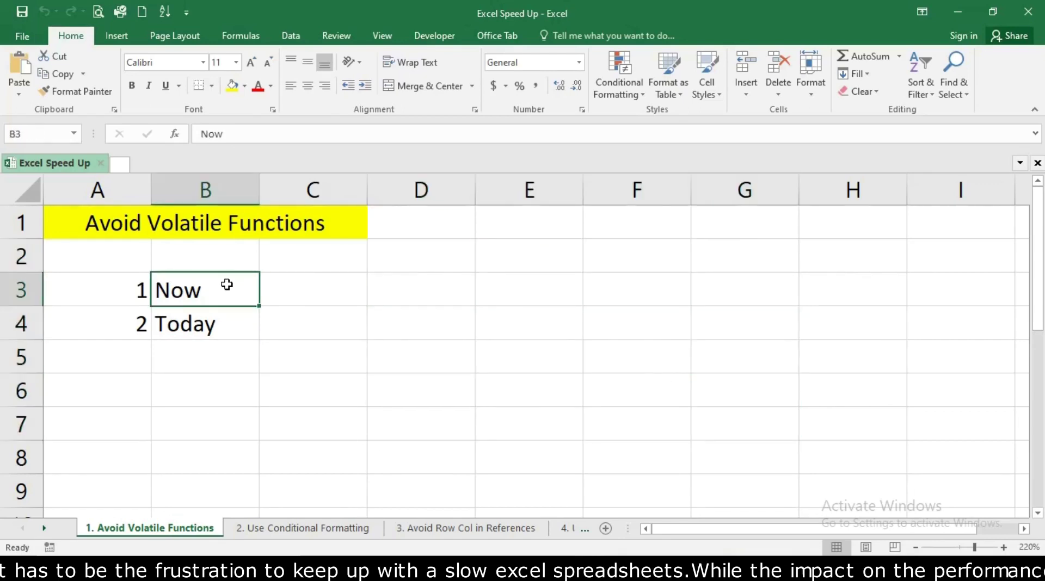
click(276, 284)
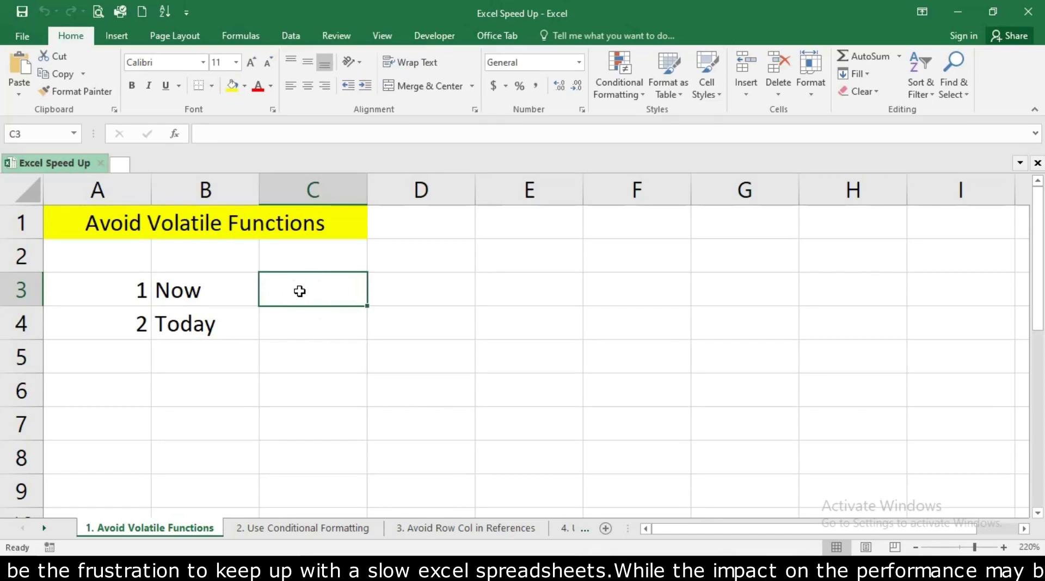
text(=no)
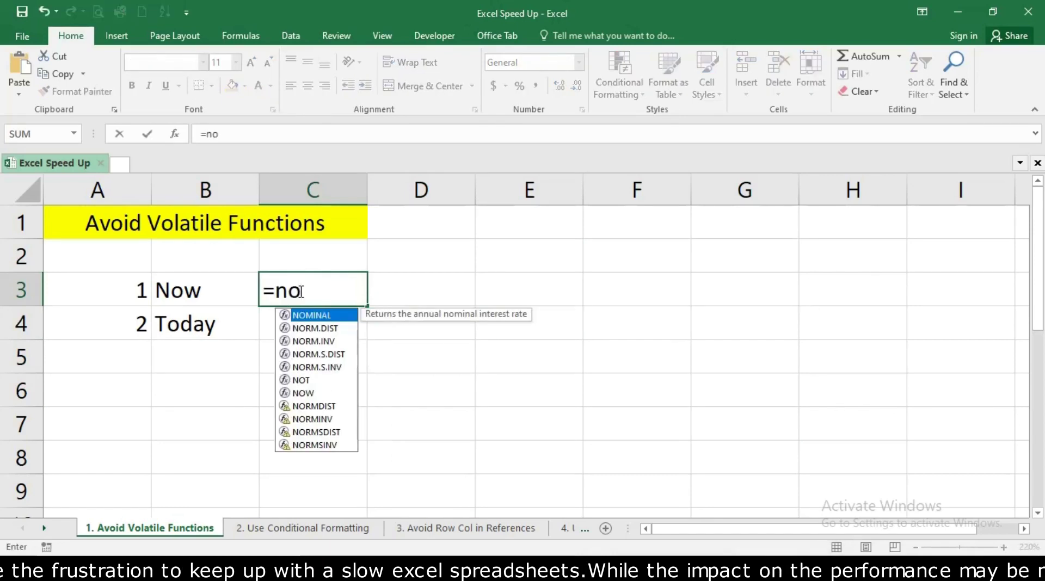
text(w)
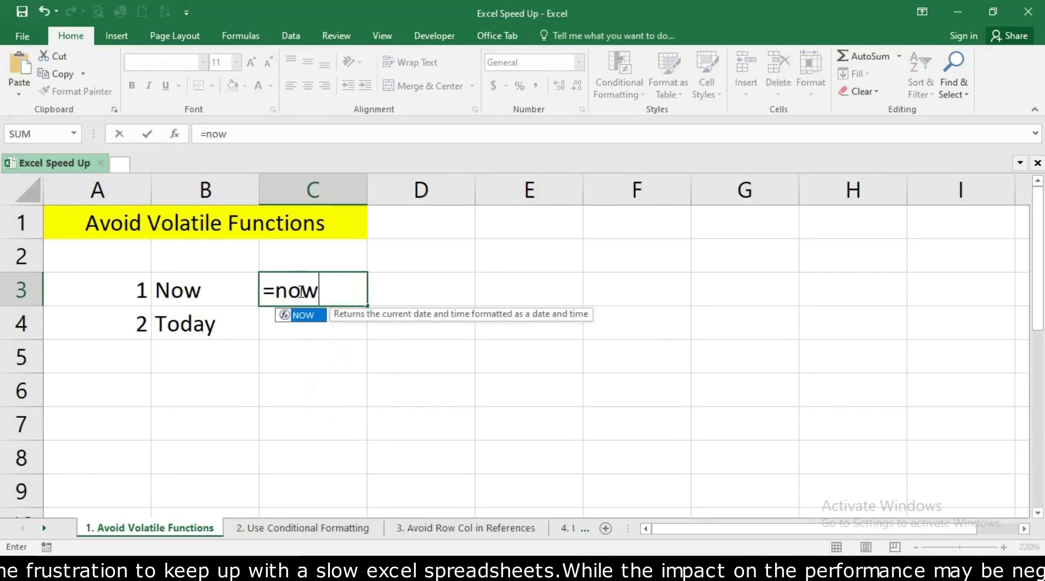
key(Tab)
text())
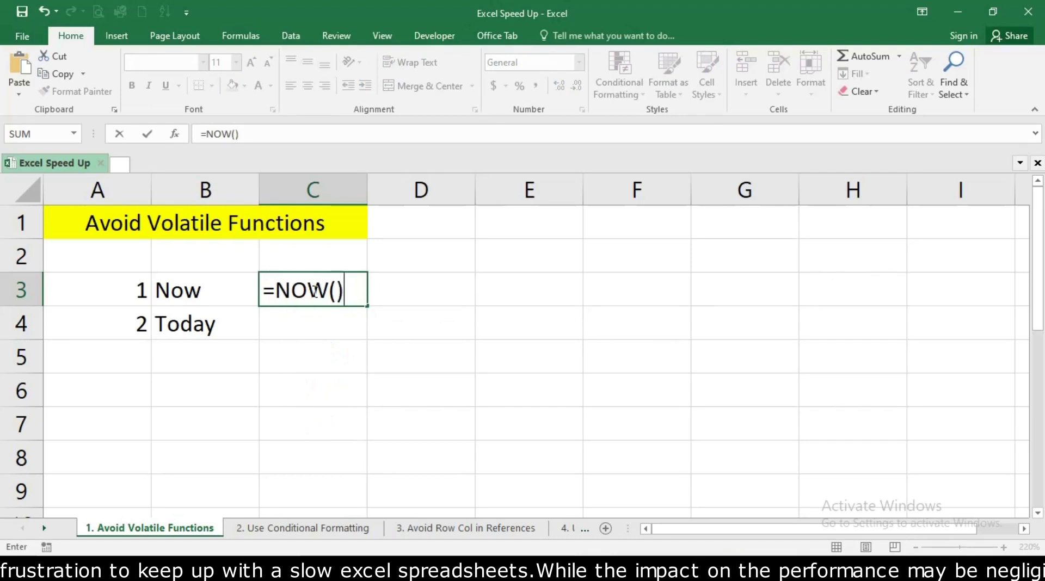
key(Return)
click(314, 291)
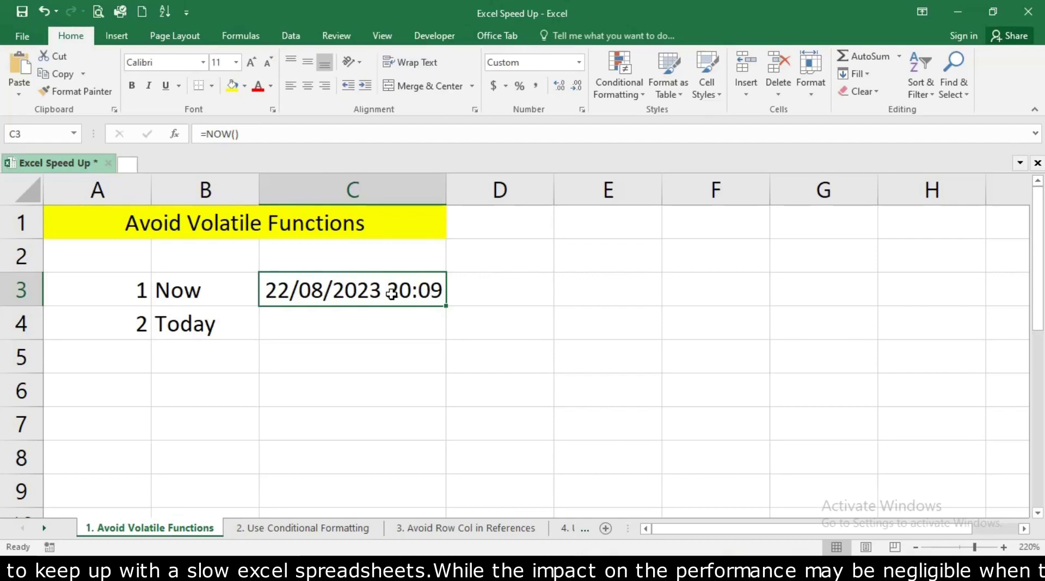
Enter the formula =TODAY() in cell C4 beside the Today label and reselect that cell
click(360, 319)
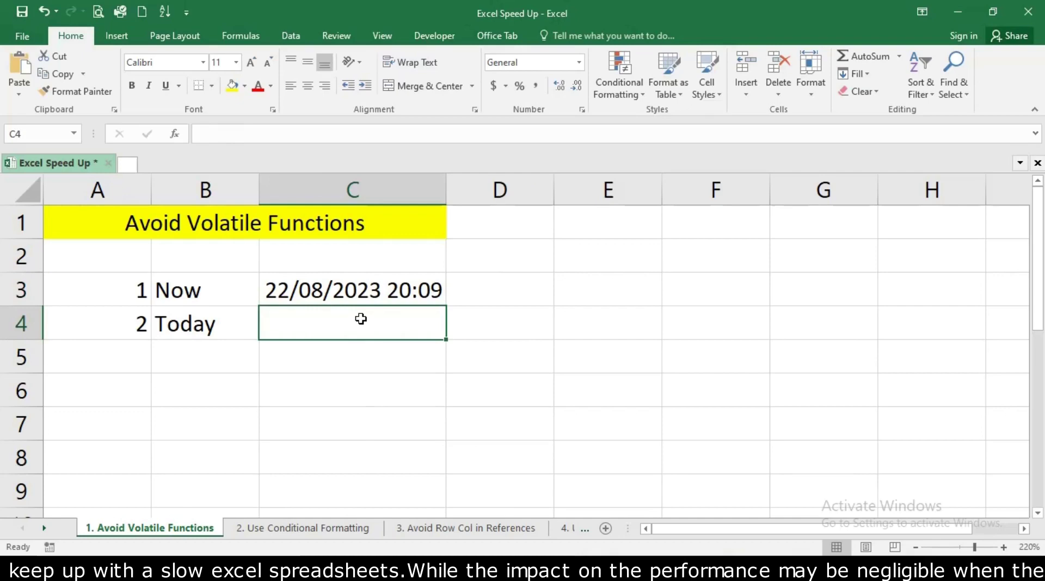
text(=to)
key(Tab)
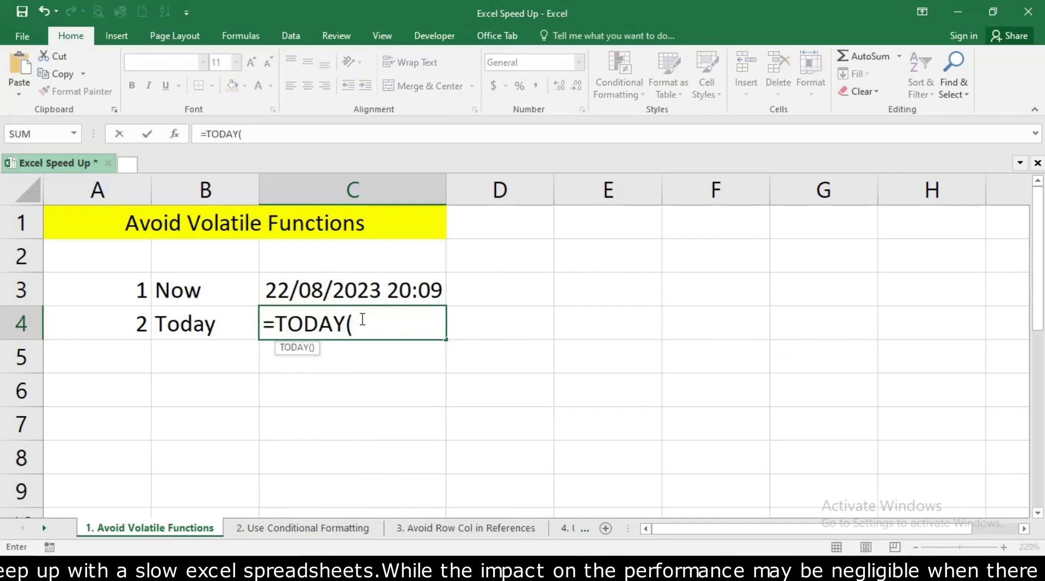
text())
key(Return)
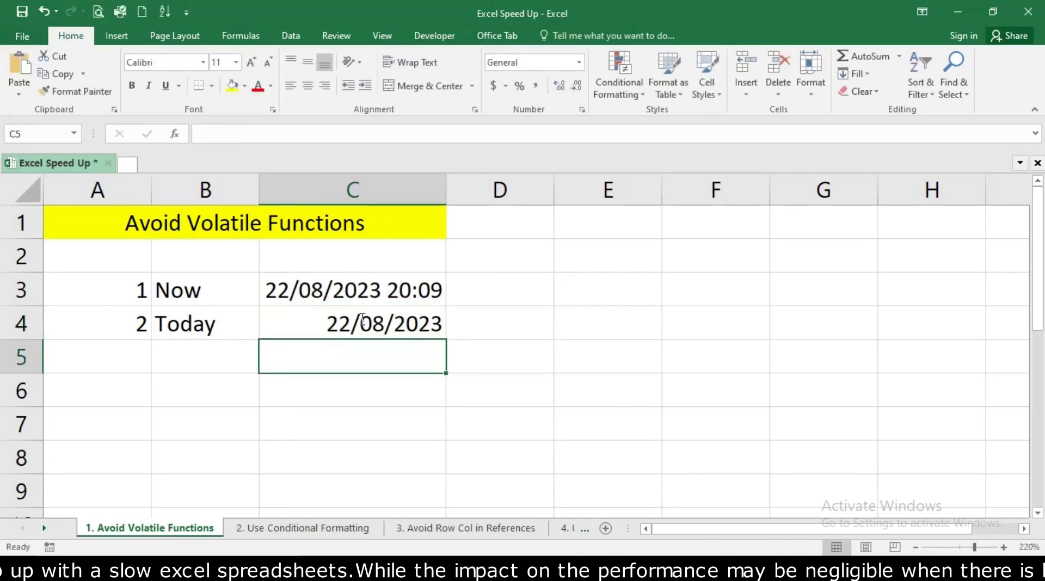
click(363, 321)
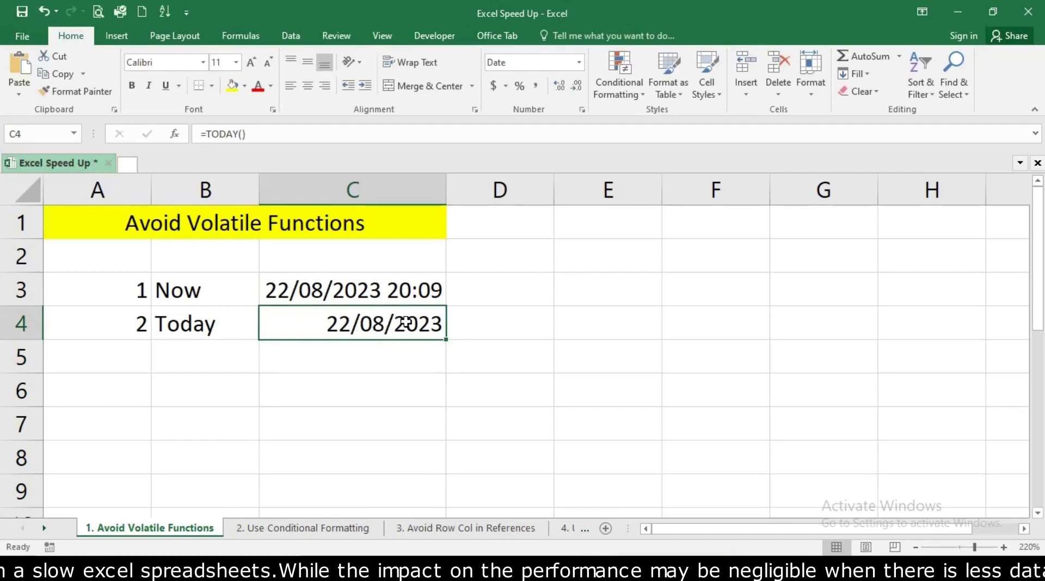
Enter the value 2 in cell F2
click(566, 281)
click(756, 251)
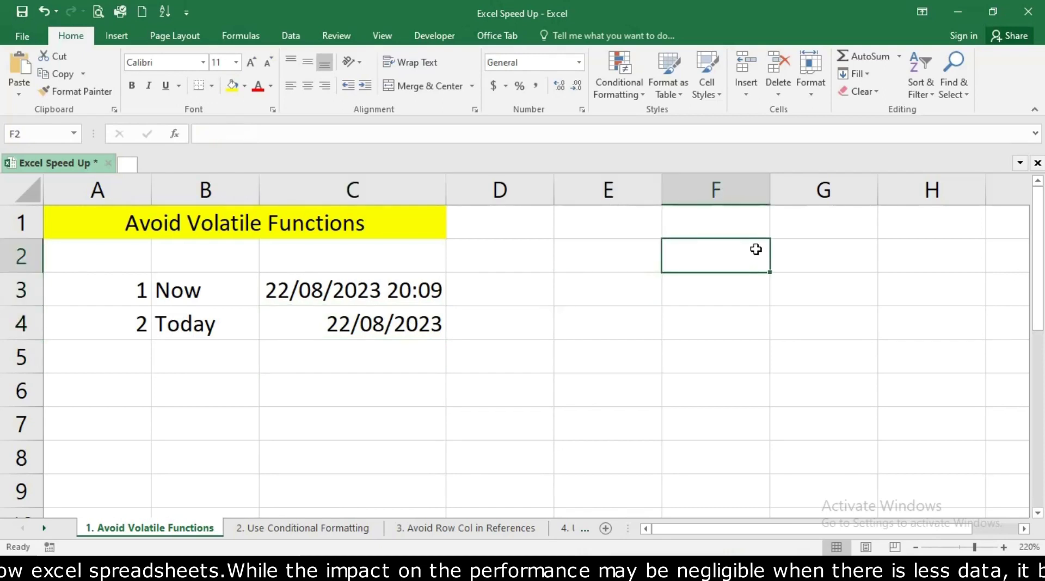
text(2)
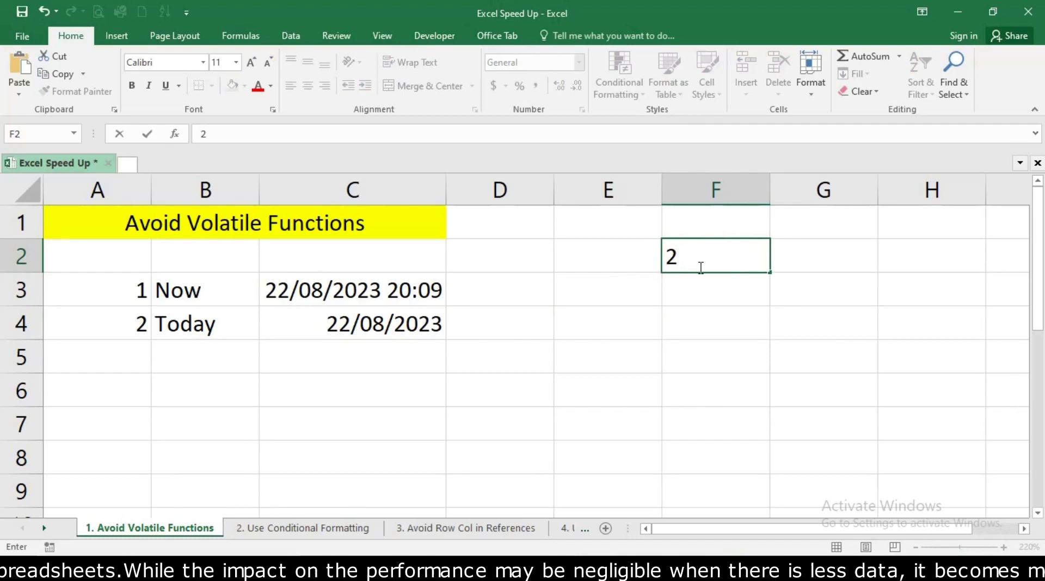
key(Return)
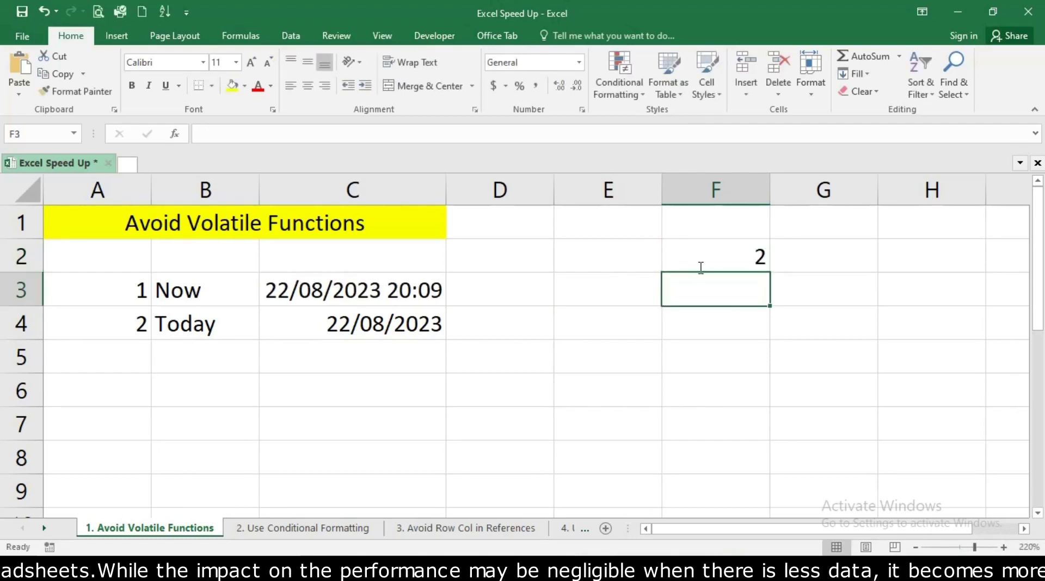
Enter the value 2 in each of the cells F3 to F6
click(700, 266)
click(403, 288)
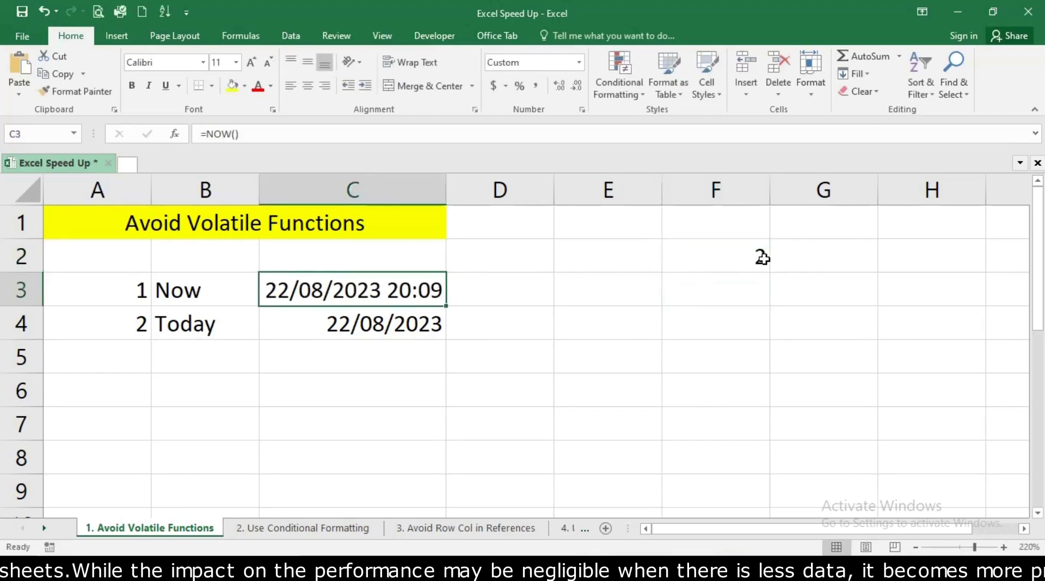
click(738, 277)
text(2)
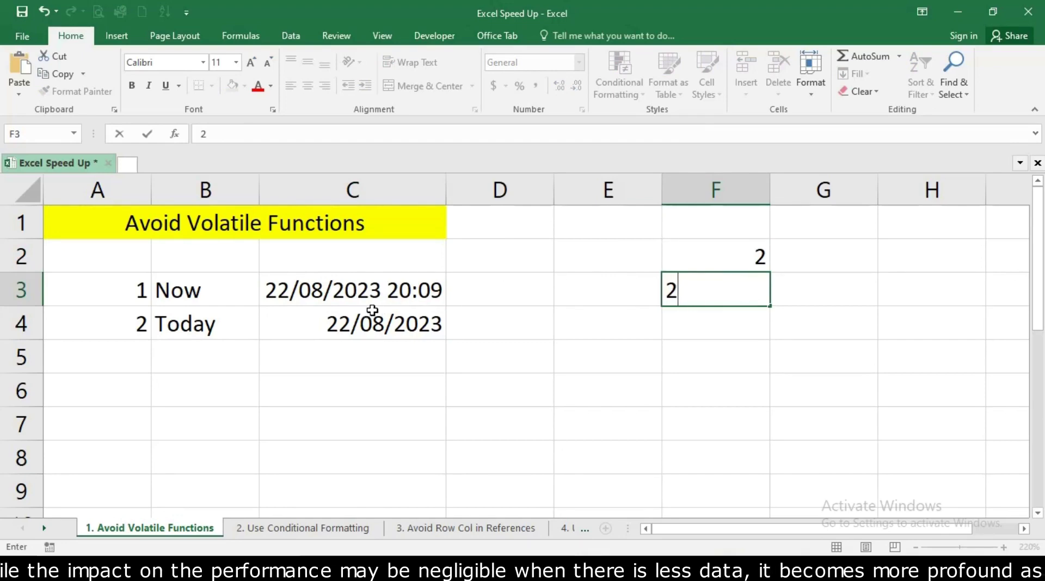
key(Return)
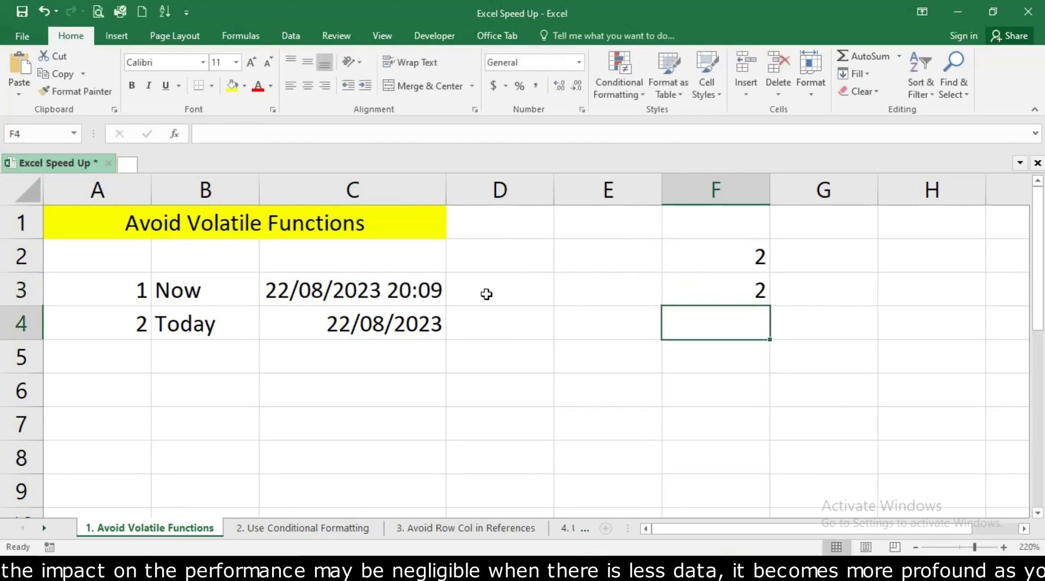
text(2)
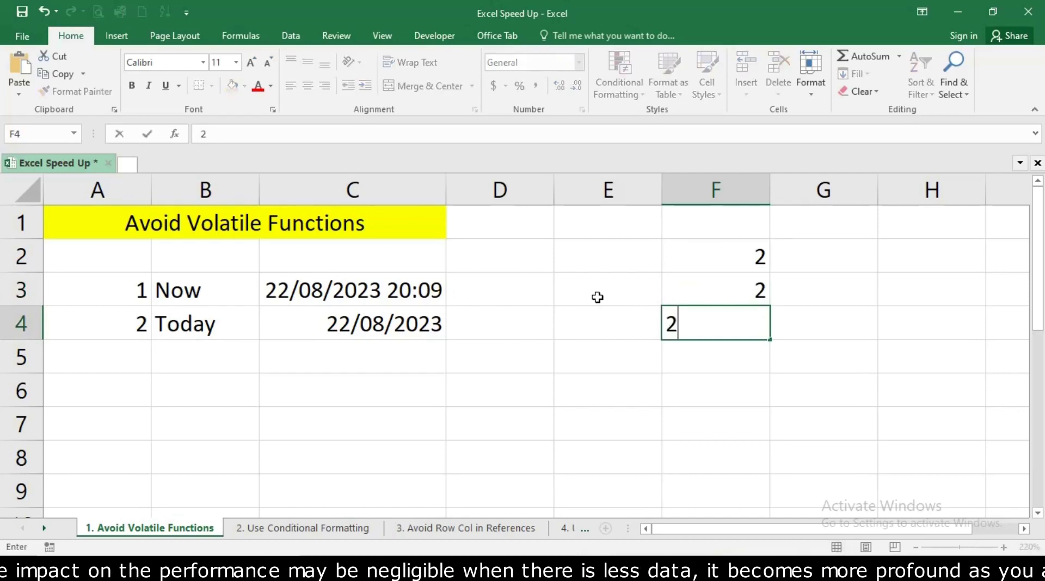
key(Return)
text(2)
key(Return)
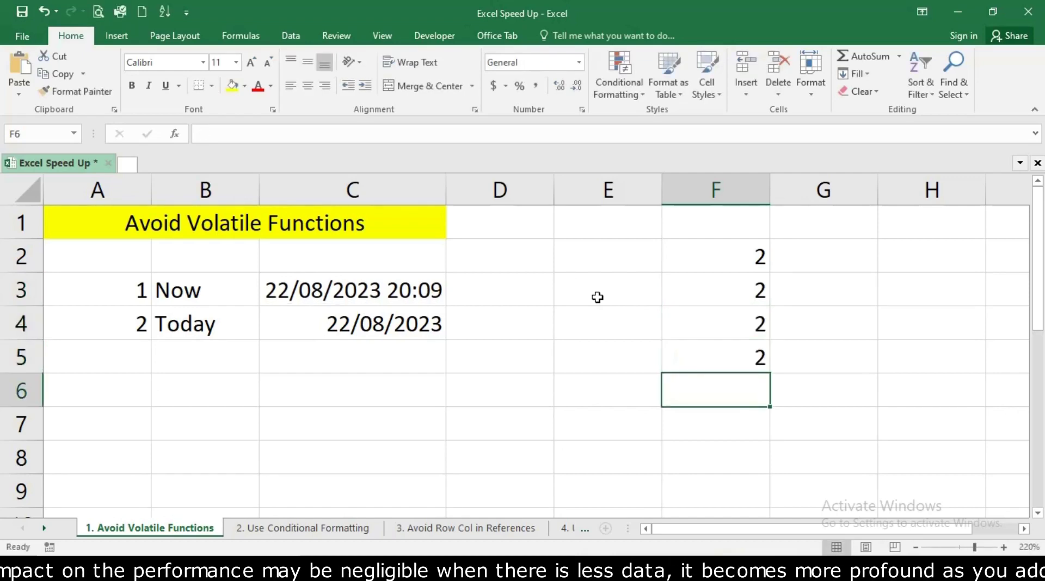
text(2)
key(Return)
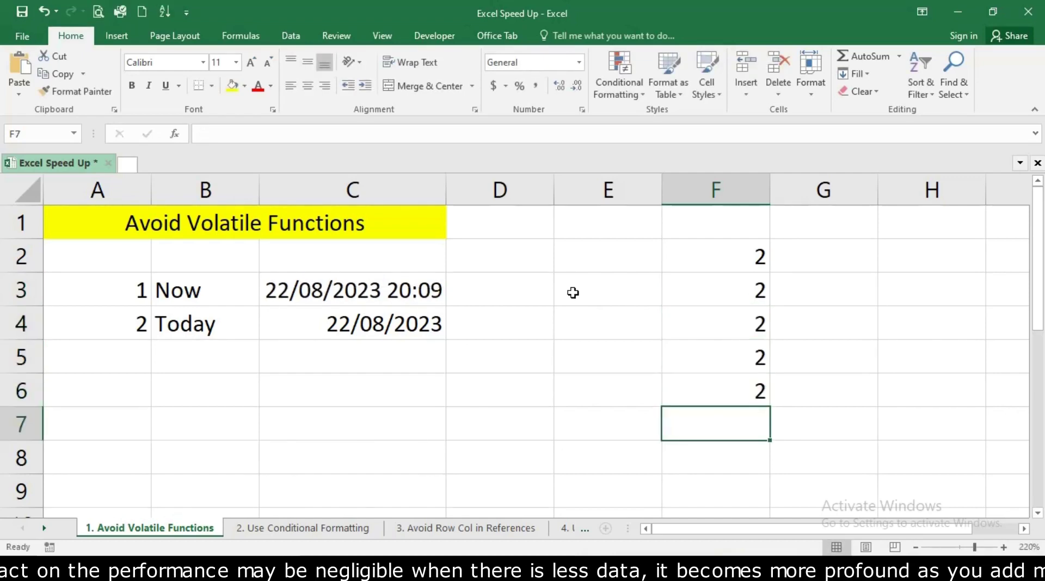
Examine the NOW formula's date and time in cell C3 while moving among the surrounding empty cells
click(403, 284)
click(569, 280)
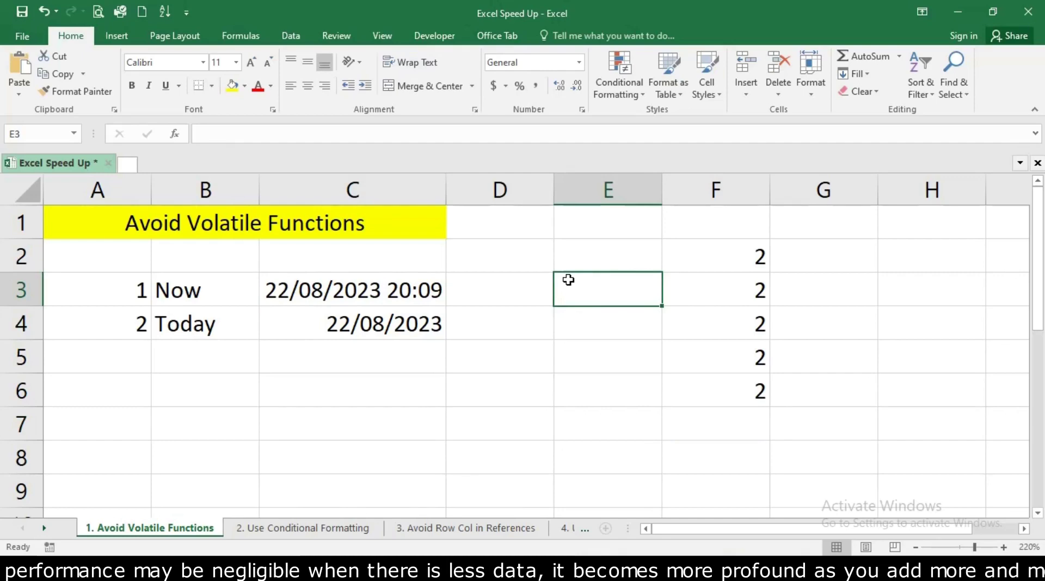
click(338, 290)
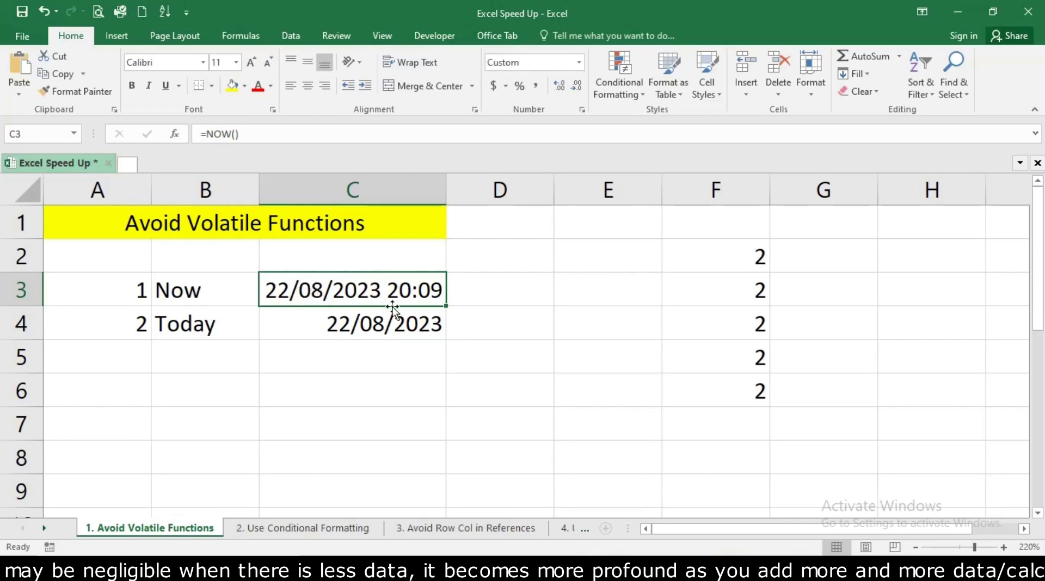
click(403, 396)
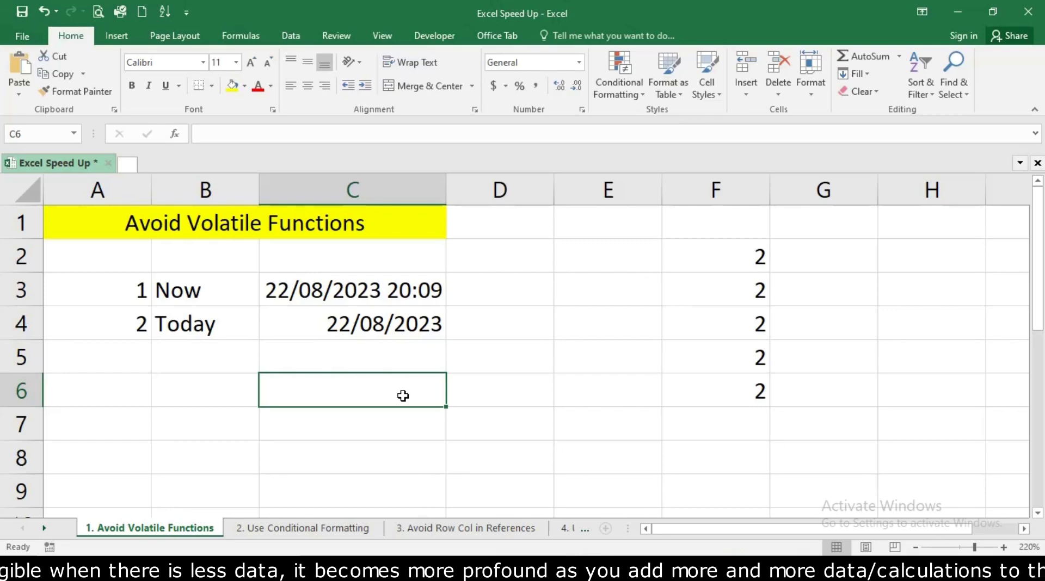
key(Up)
key(Right)
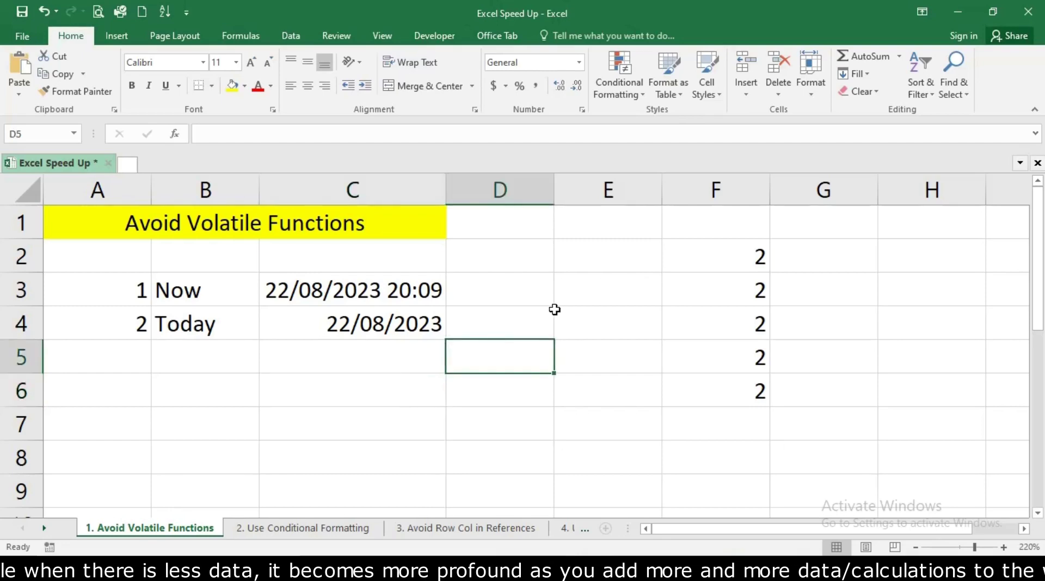
key(Up)
key(Up)
key(Right)
click(319, 293)
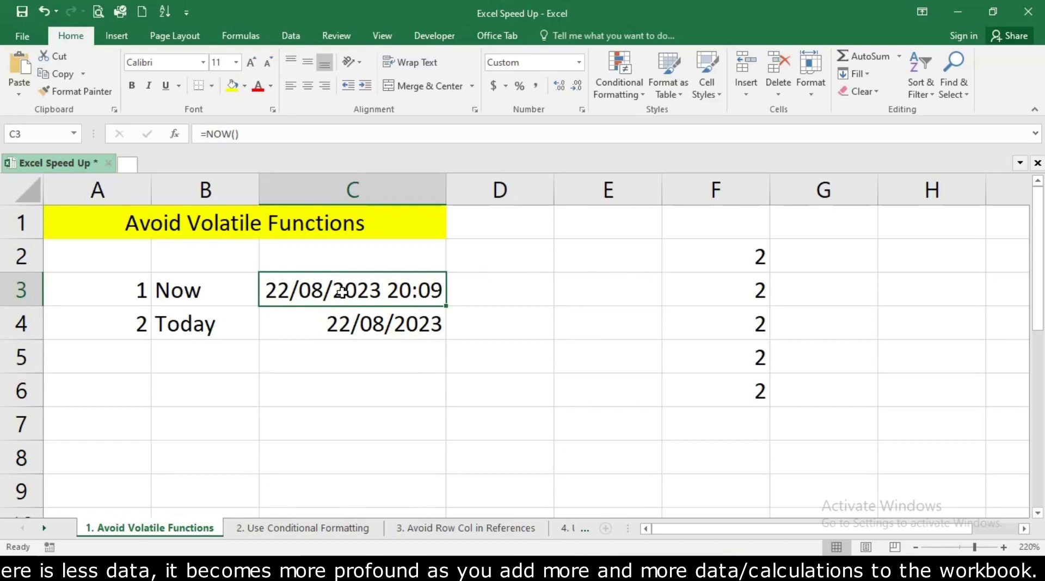
Clear the test values from the range F2:F7 and check the NOW result again
drag(690, 253, 729, 397)
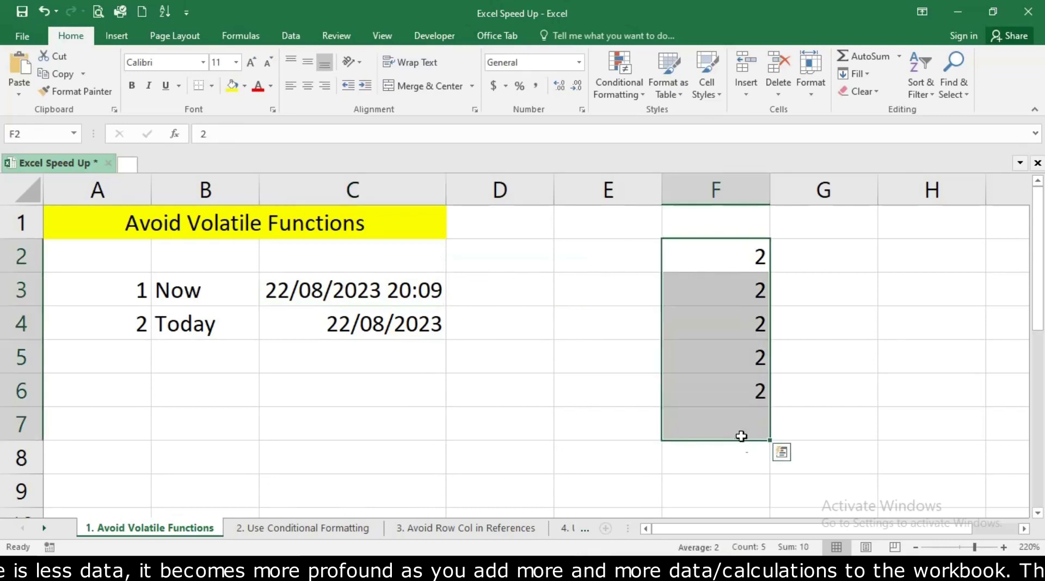
key(Delete)
click(595, 350)
click(556, 327)
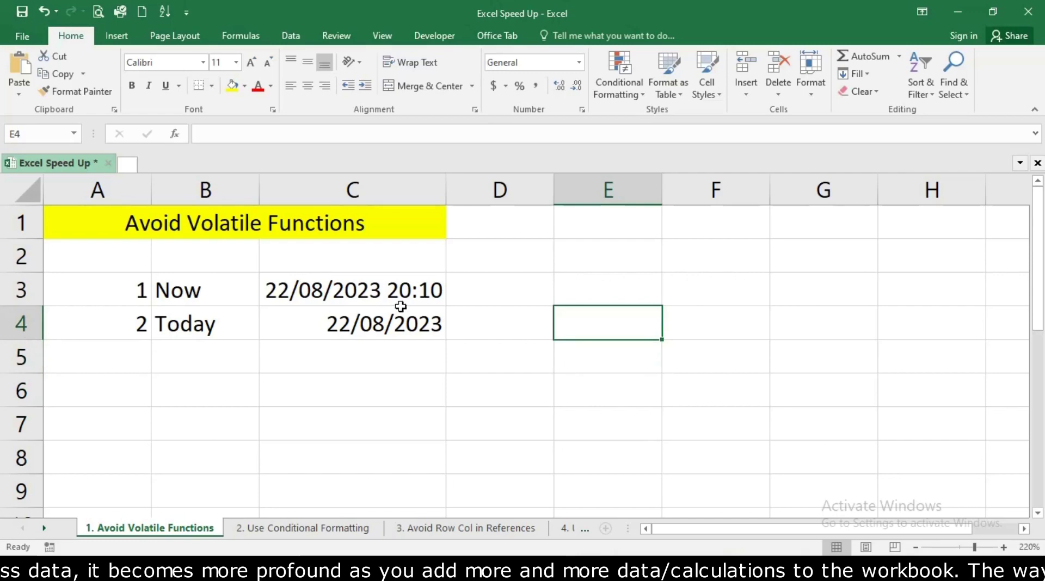
click(470, 431)
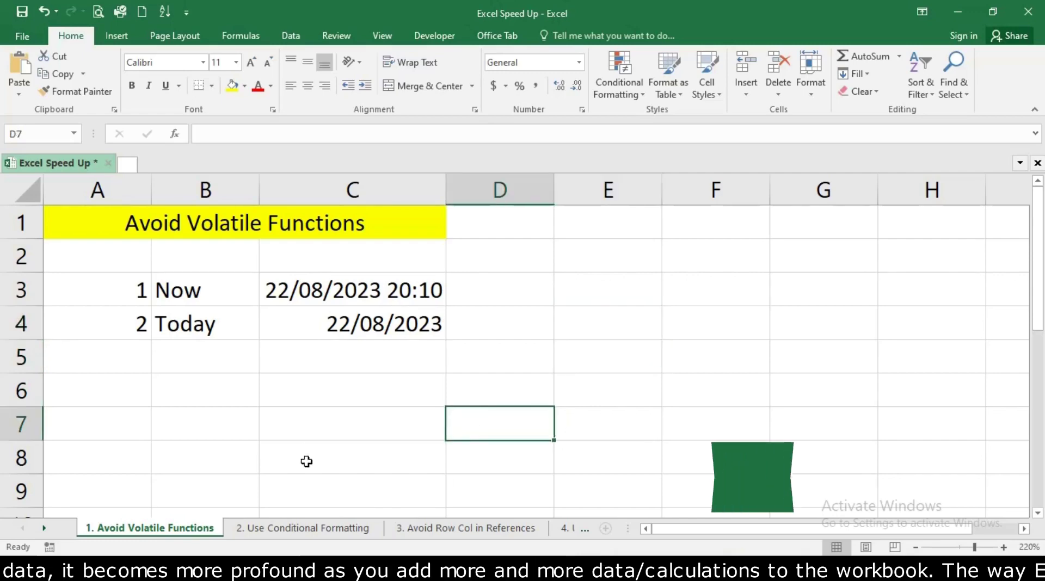
Review the monthly sales table and its highlighted amounts on the Use Conditional Formatting sheet
click(302, 527)
click(378, 298)
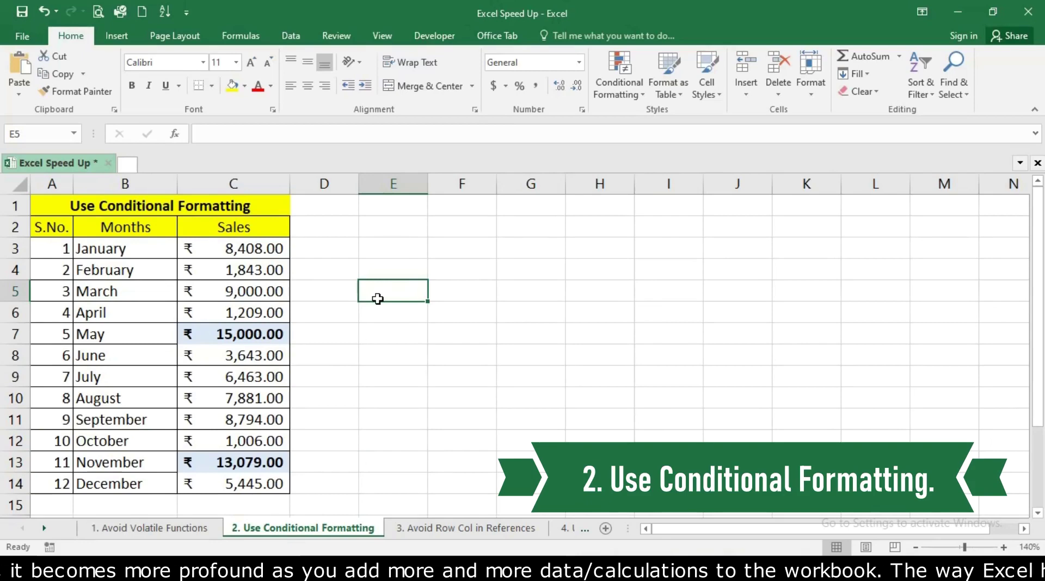
click(320, 247)
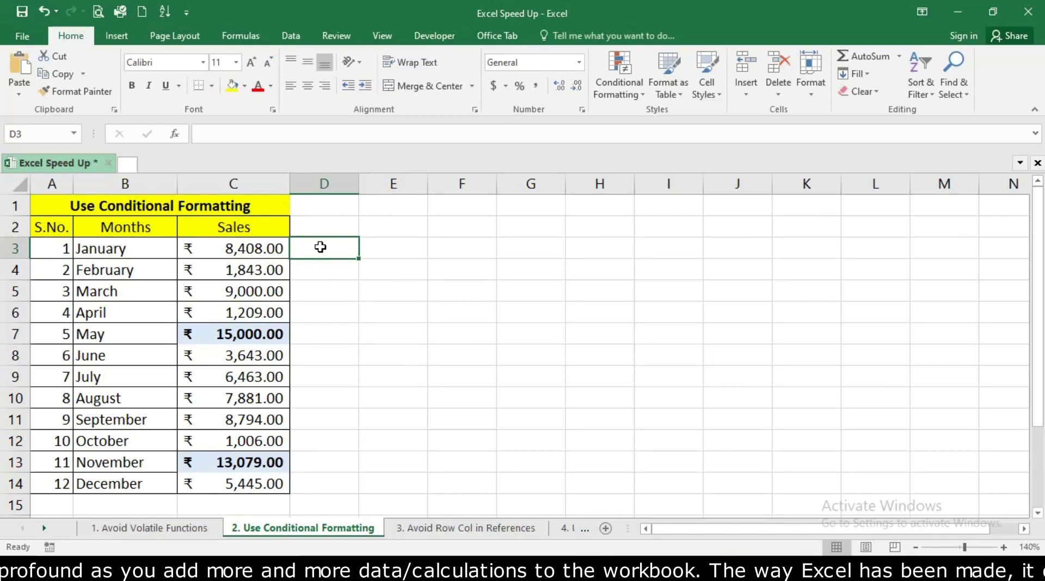
click(259, 248)
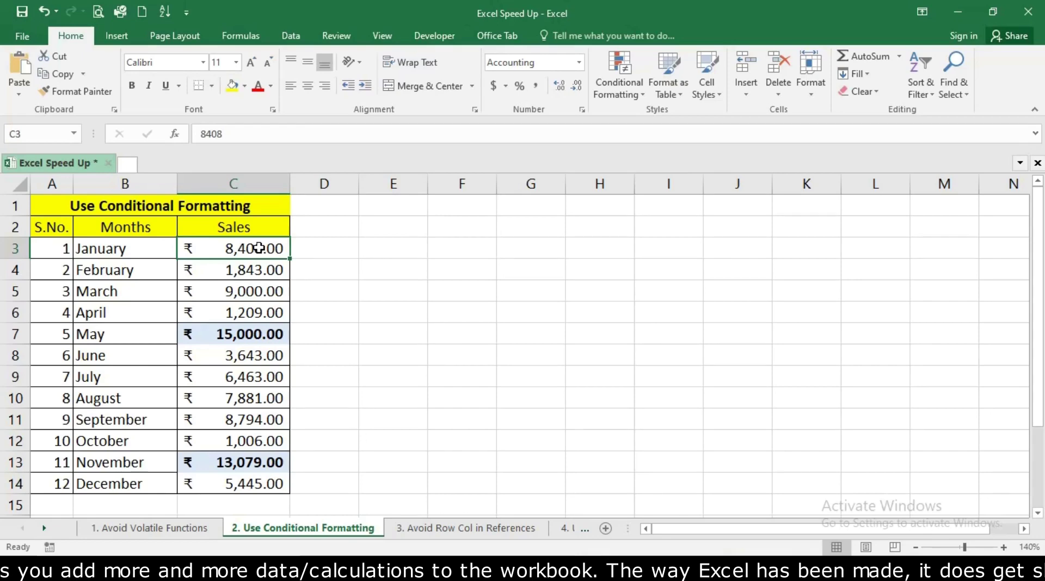
drag(52, 248, 257, 476)
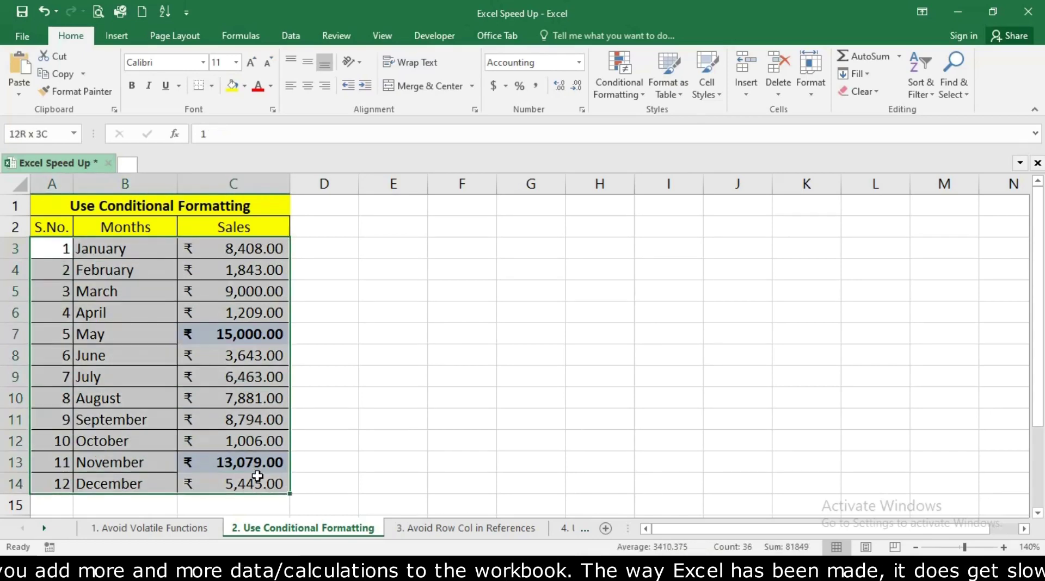
drag(81, 250, 82, 376)
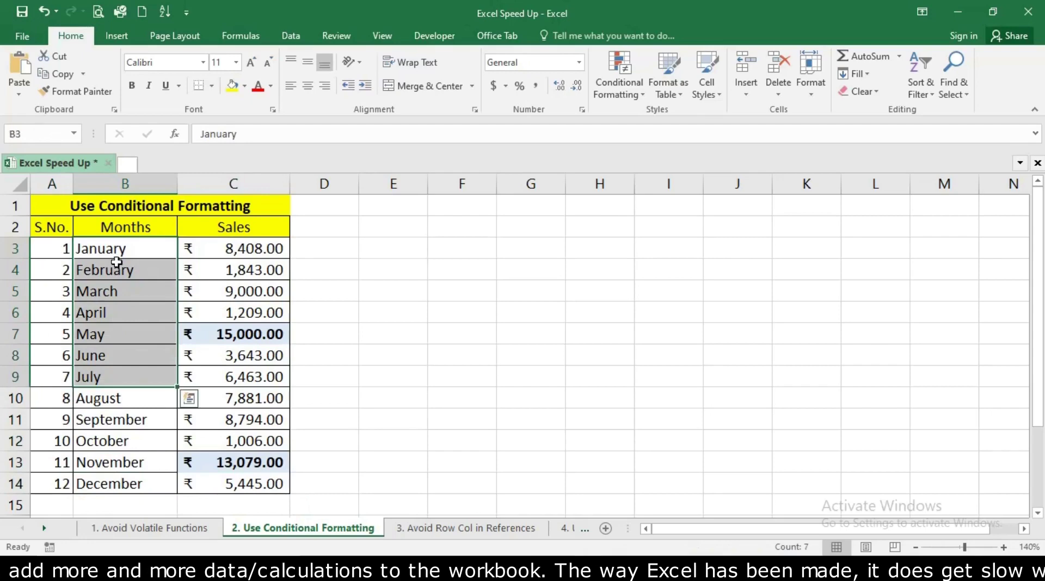
drag(223, 250, 252, 483)
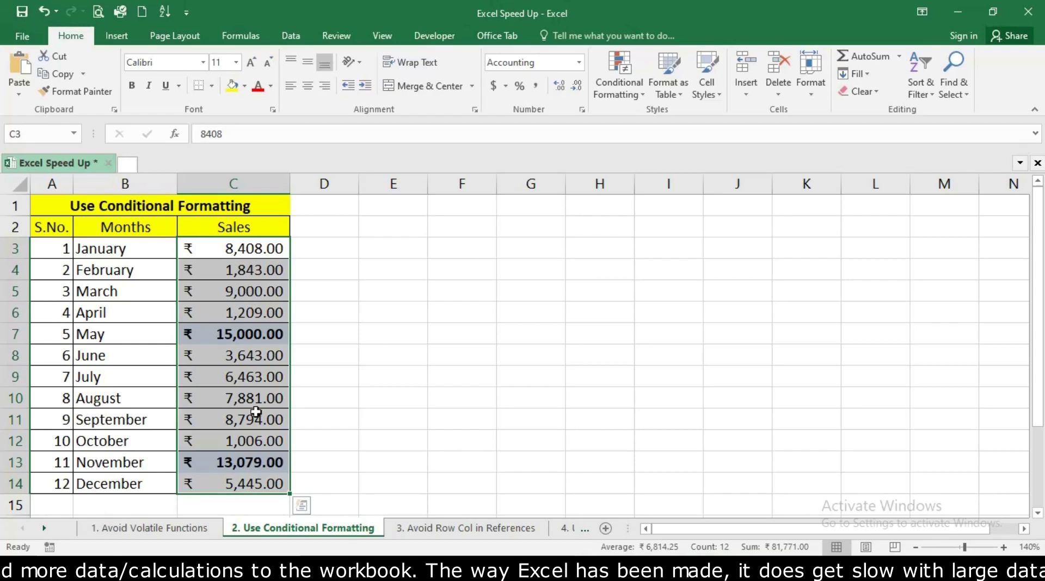
click(245, 357)
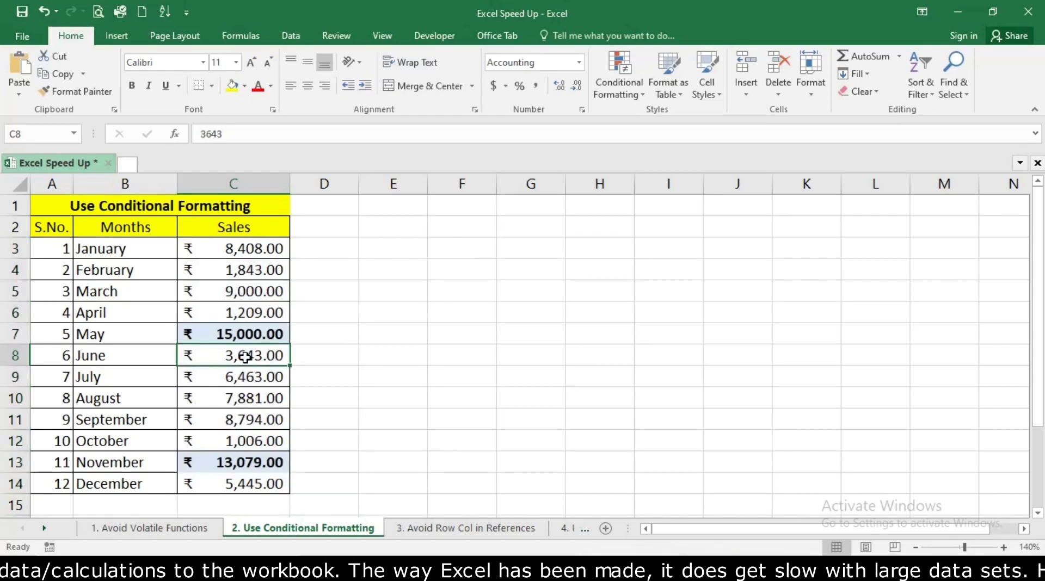
click(237, 334)
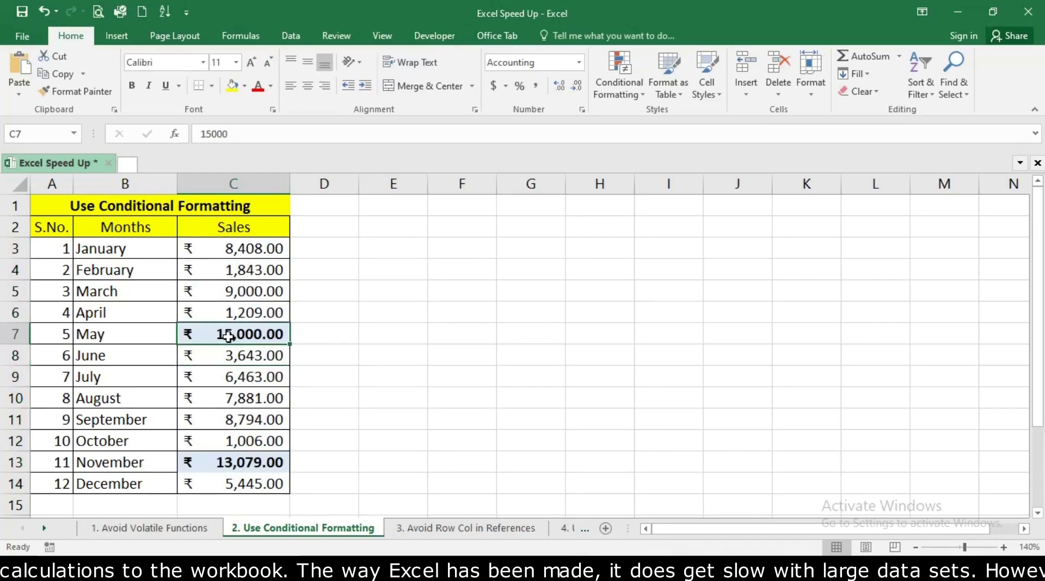
Set March's sales in cell C5 to 10000 and select the sales amounts from January to December
click(228, 312)
click(227, 289)
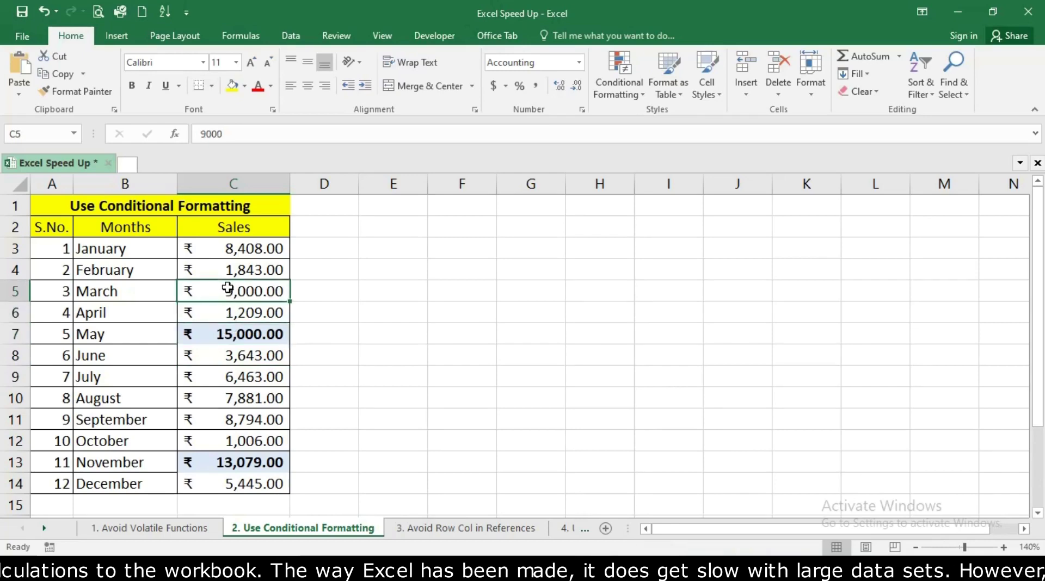
text(10000)
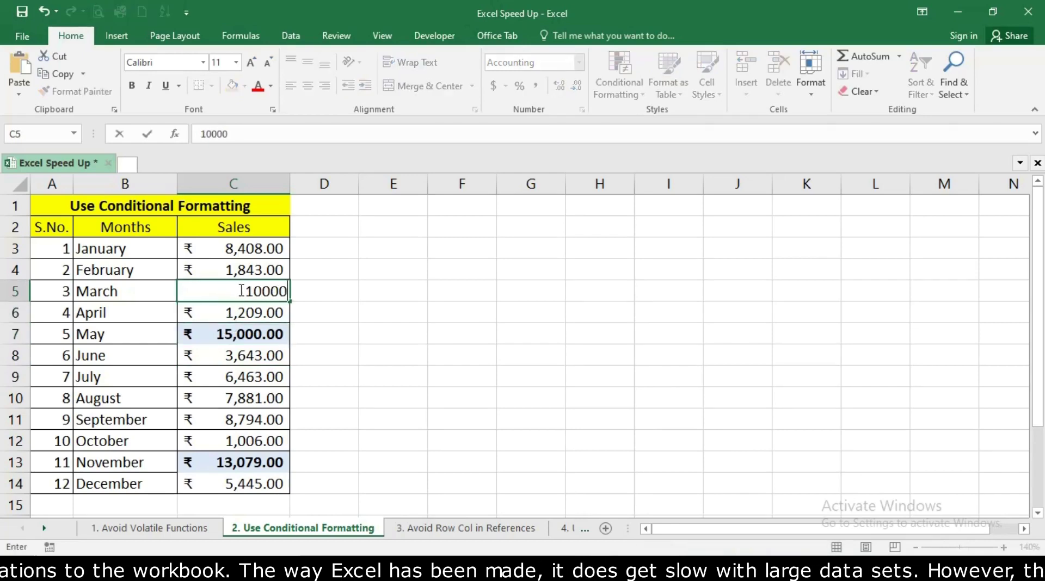
key(Return)
click(241, 288)
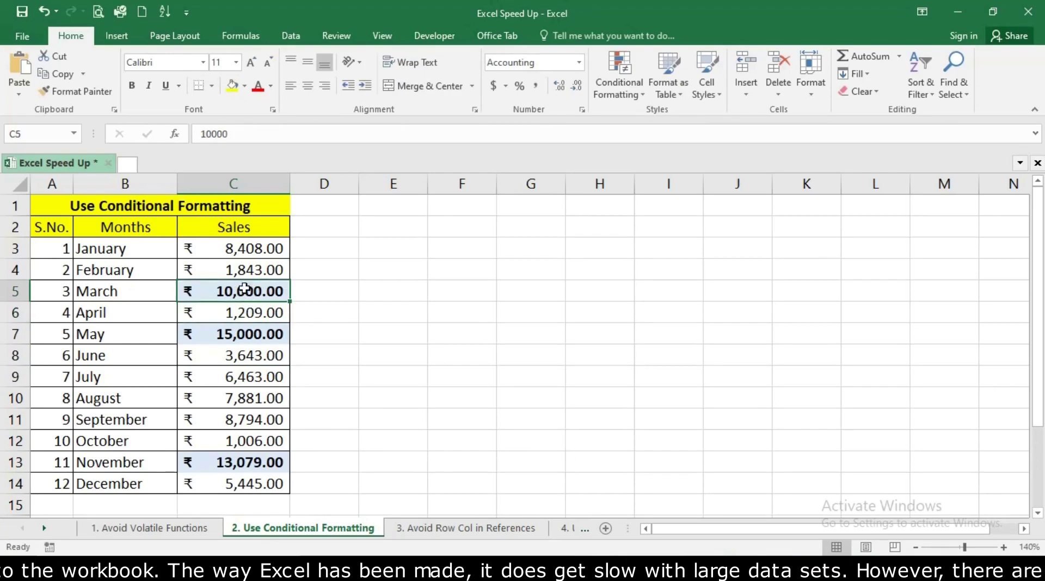
drag(238, 245, 261, 482)
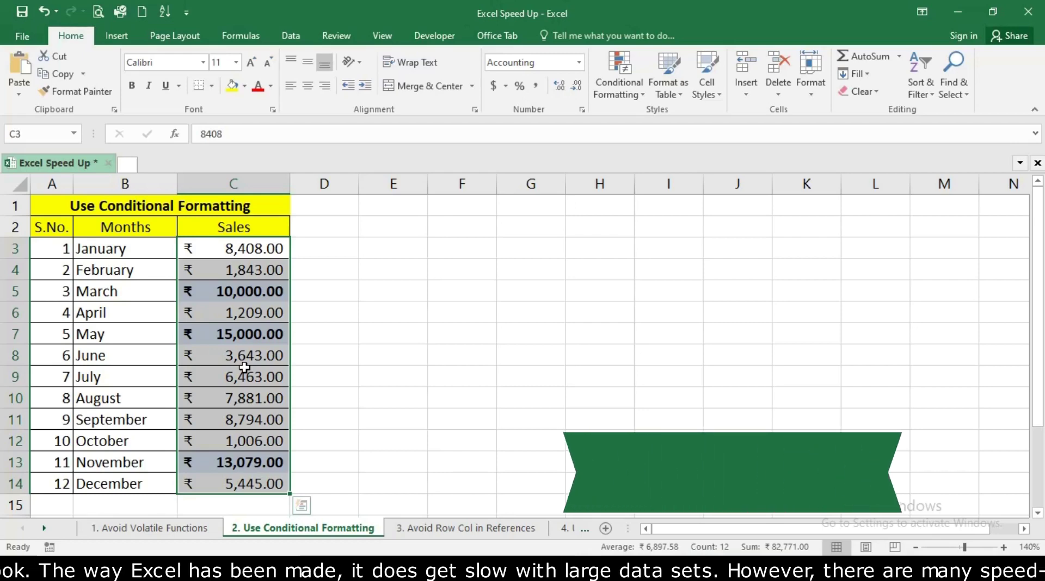
On the Avoid Row Col in References sheet, enter 525 in cell G4 and 100 in cell G5
click(457, 527)
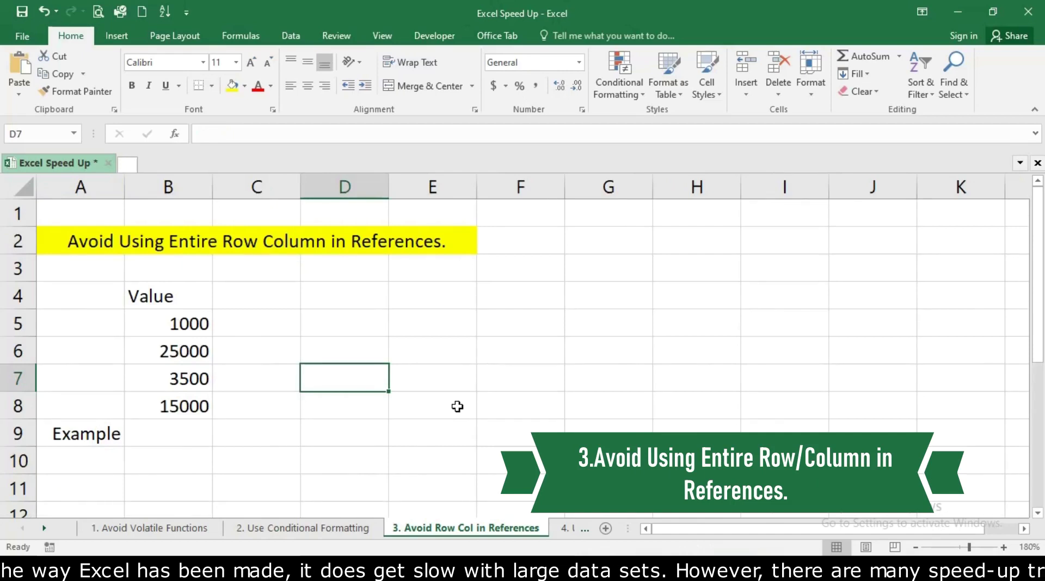
click(282, 370)
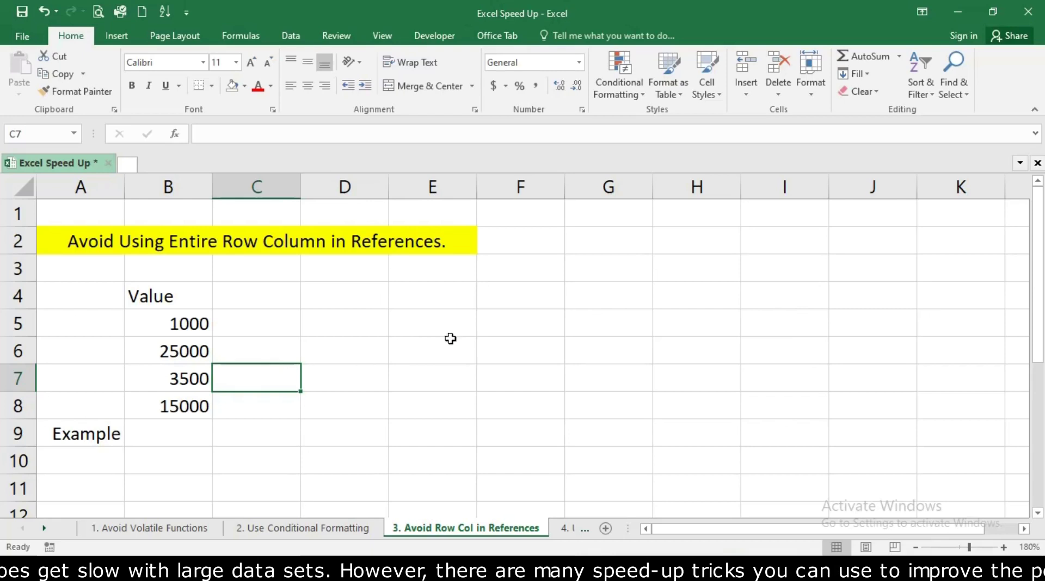
click(470, 315)
click(591, 296)
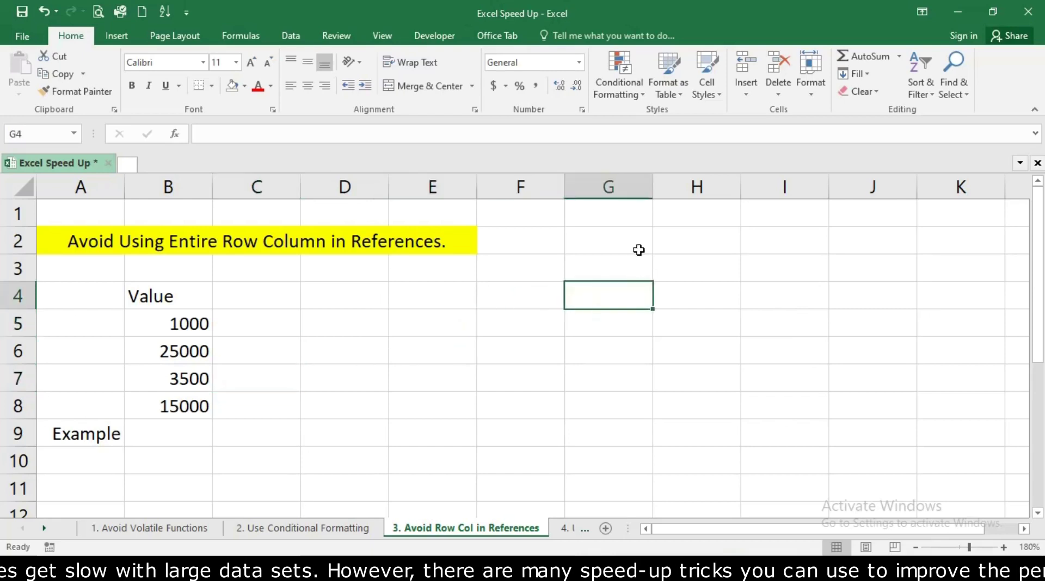
click(609, 329)
click(608, 286)
text(525)
key(Return)
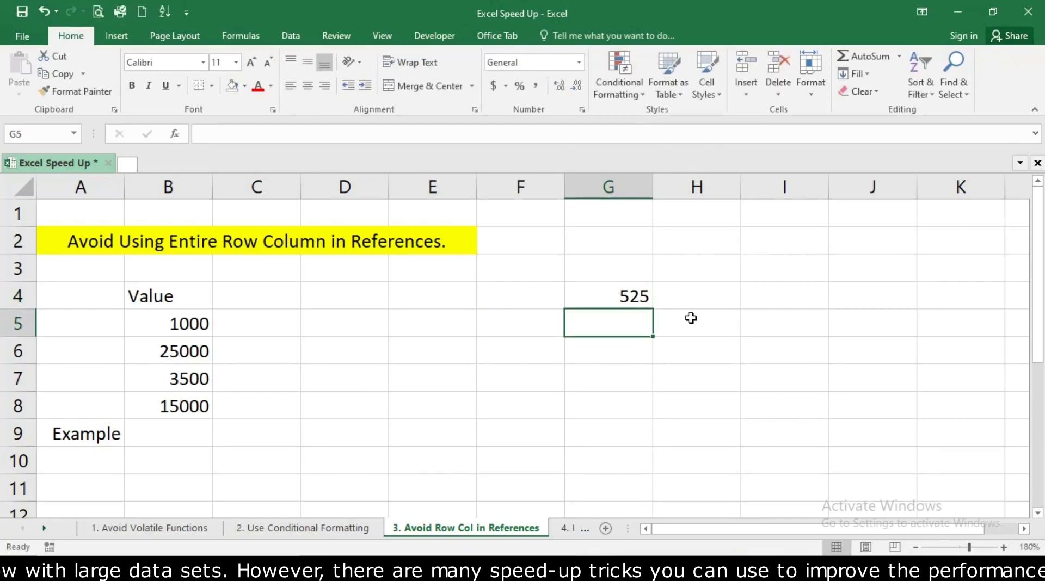
text(1000)
key(BackSpace)
key(Return)
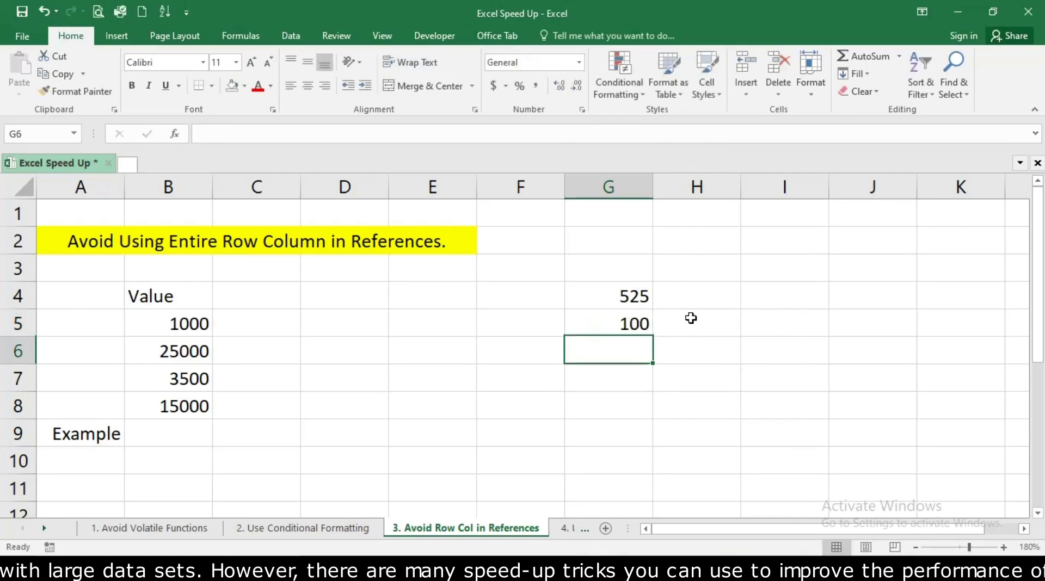
Highlight the range G4:G5 and the whole of column G to compare the two kinds of reference
drag(643, 322, 613, 296)
click(600, 187)
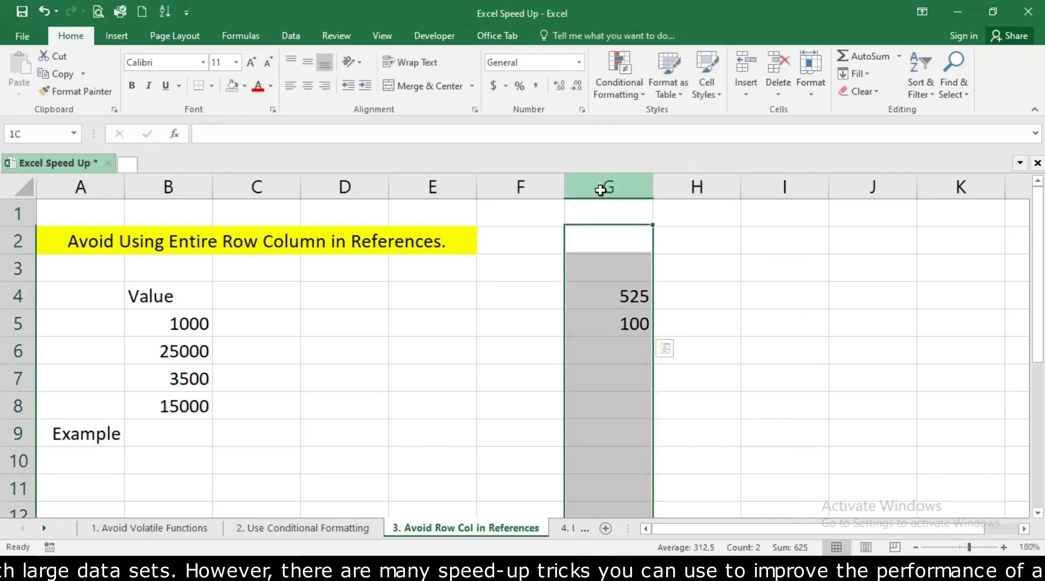
click(620, 359)
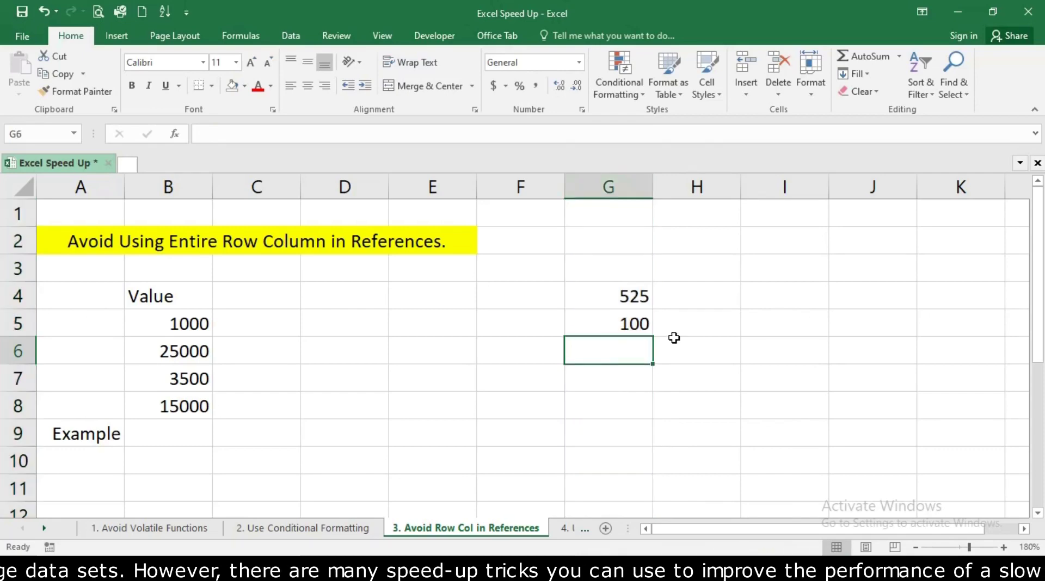
Enter a SUM formula in cell H3 that totals only the range G4:G5
click(733, 315)
click(709, 274)
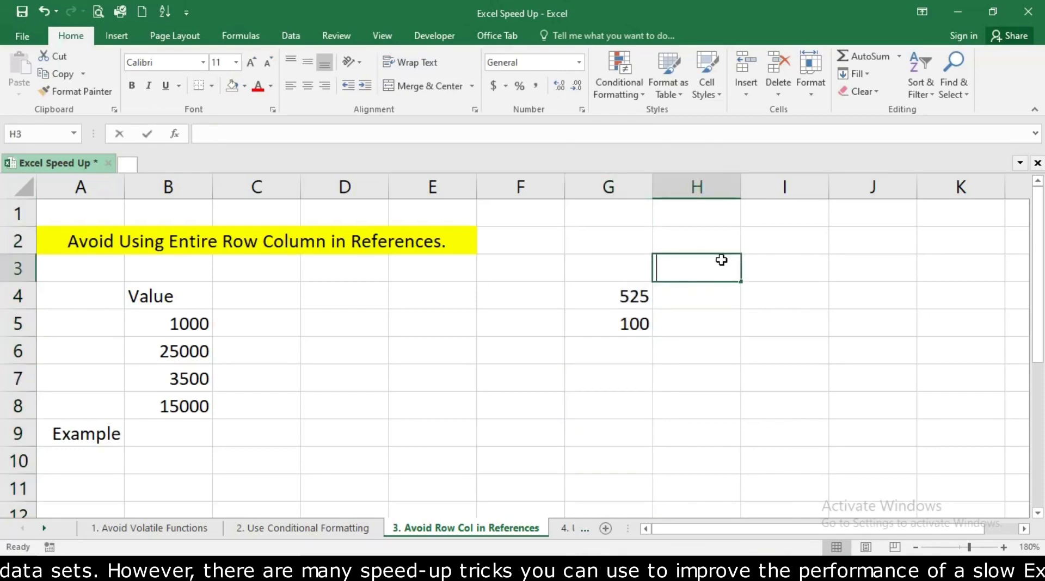
text(=sum)
key(Tab)
drag(620, 291, 618, 327)
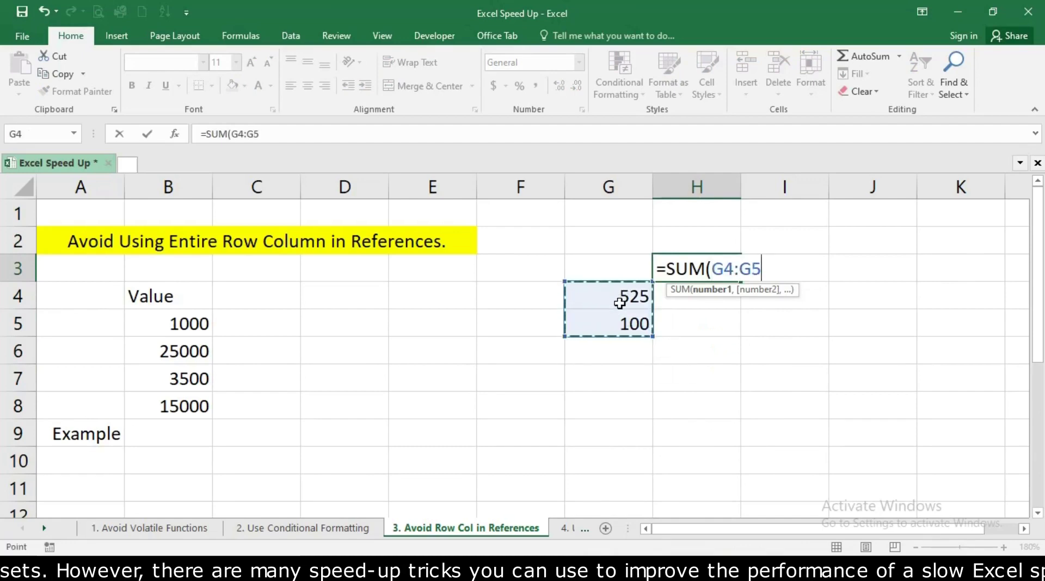
text())
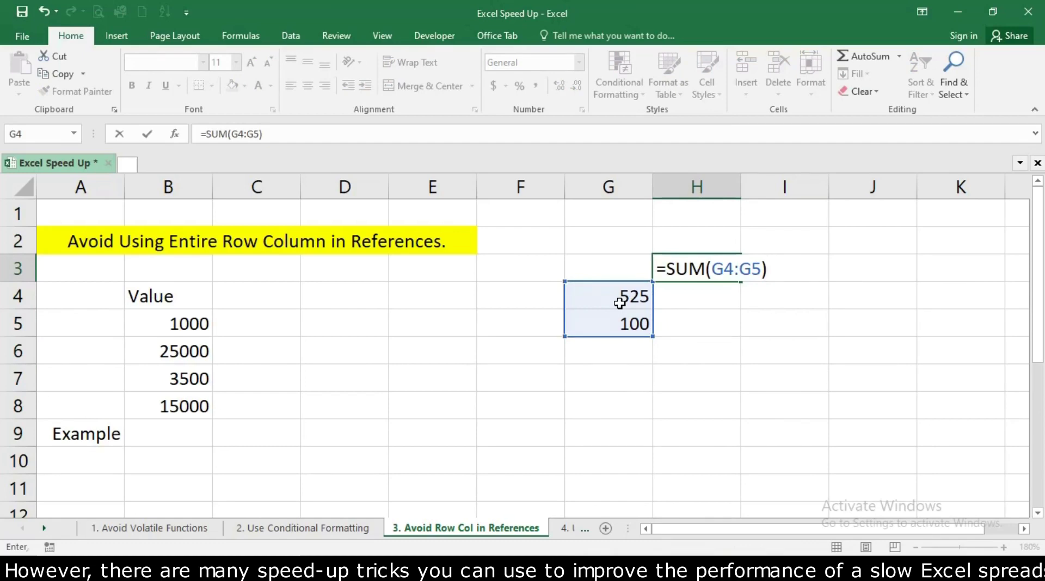
key(Return)
click(619, 303)
Replace the formula in cell H3 with a sum of the entire column, =SUM(G:G)
click(730, 267)
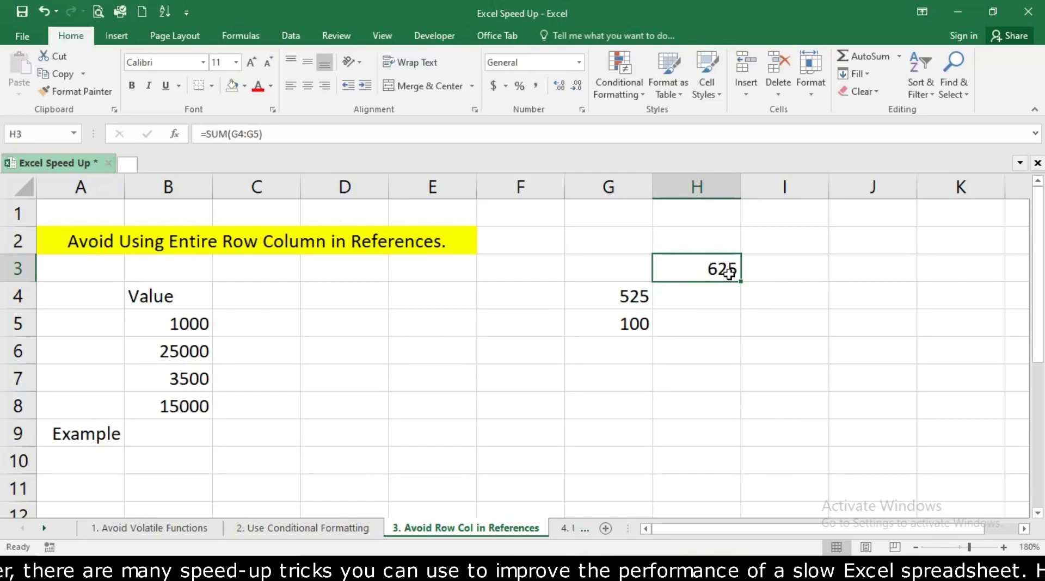
text(=)
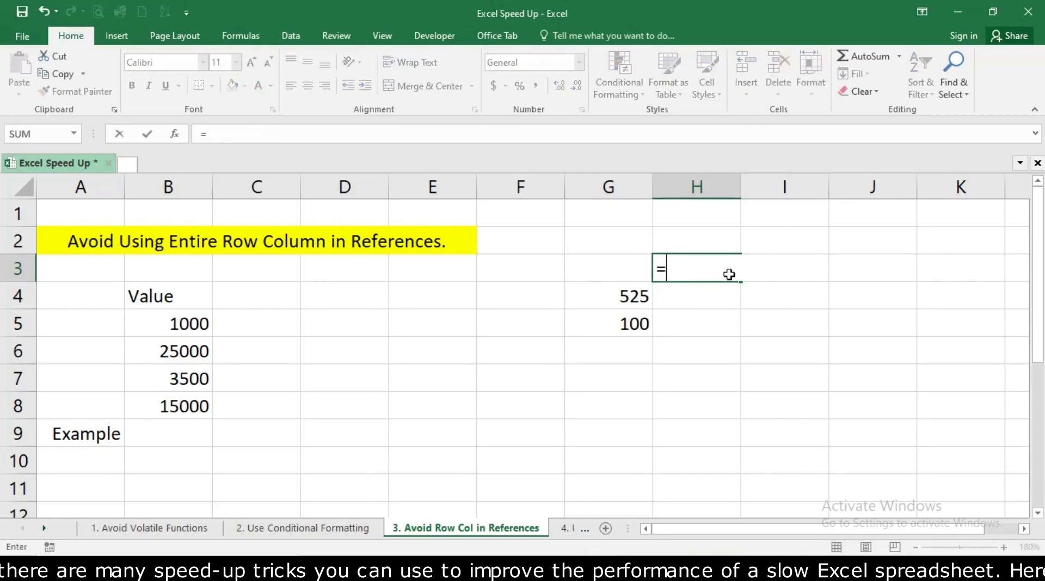
text(um)
key(Tab)
click(625, 190)
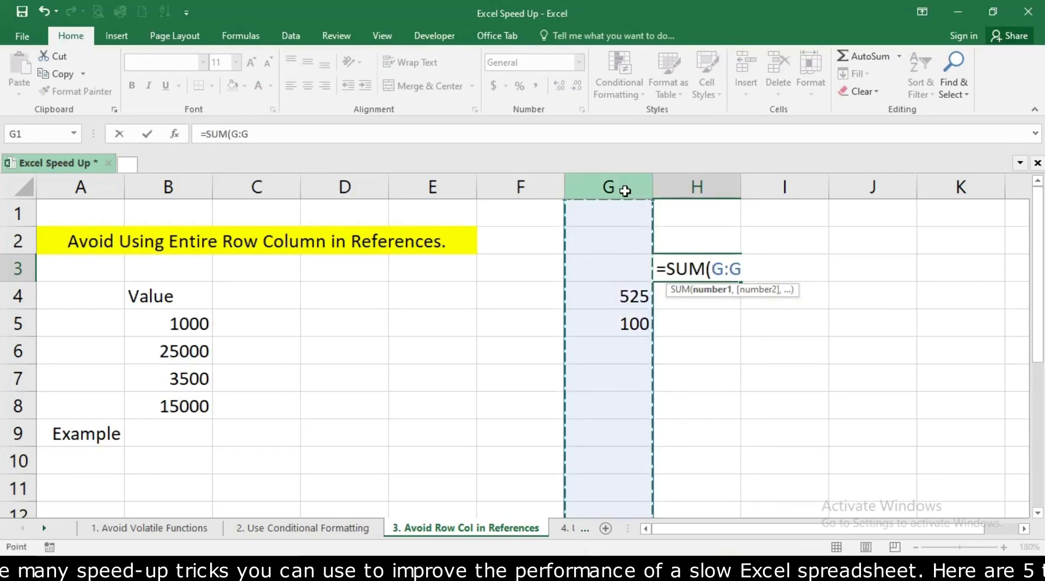
text())
scroll(601, 288, down, 18)
scroll(602, 316, up, 18)
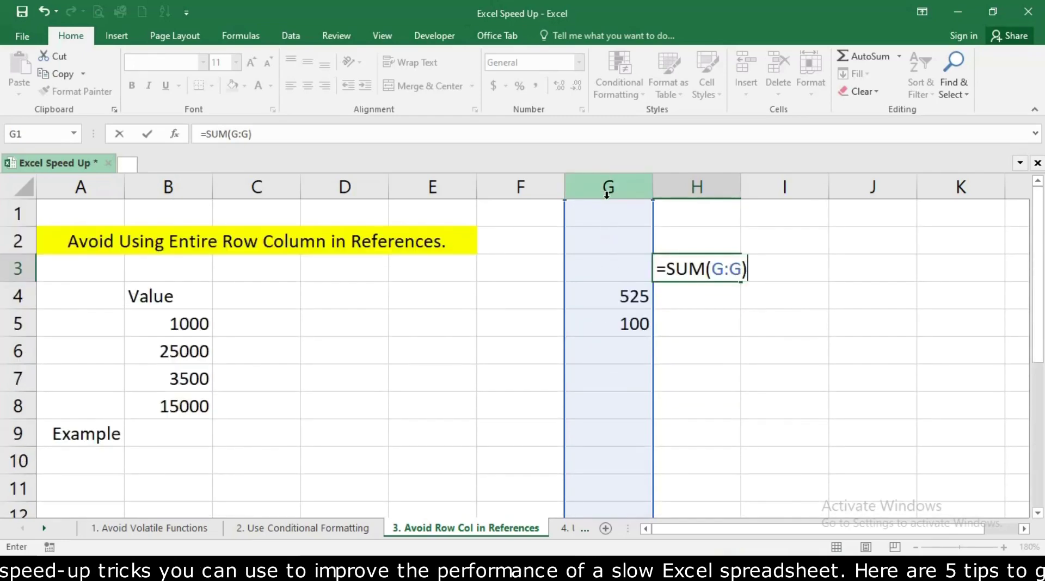
key(Return)
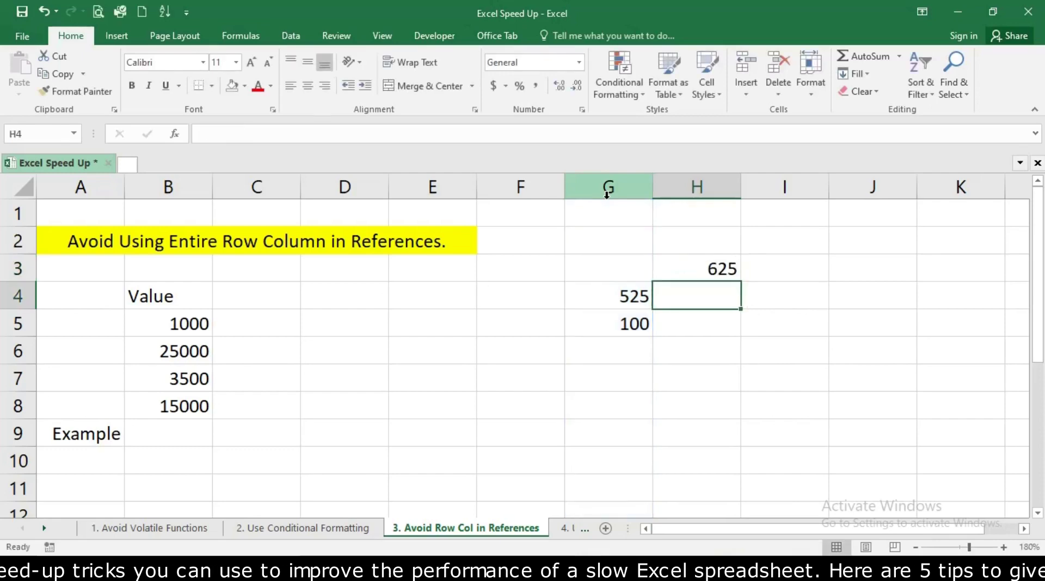
click(672, 266)
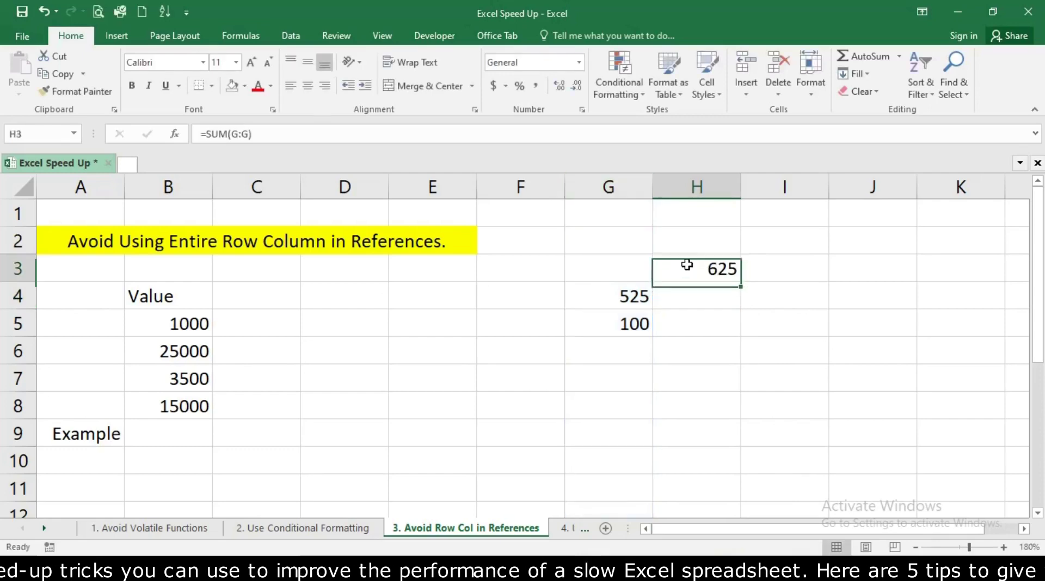
Jump from cell G1 down to the last row of column G and back to see how far the column reference extends
click(614, 209)
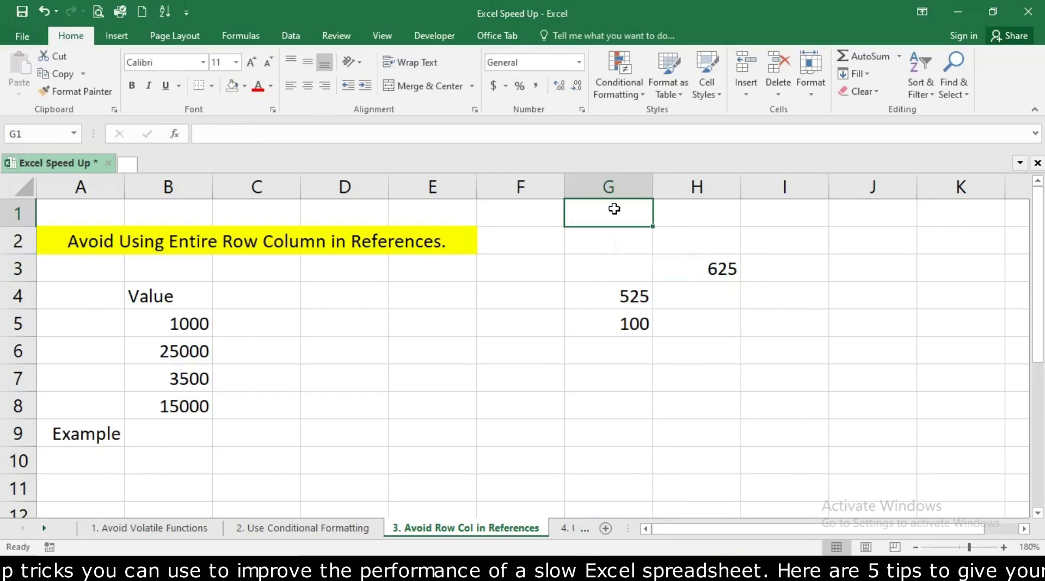
key(ctrl+Down)
key(ctrl+Down)
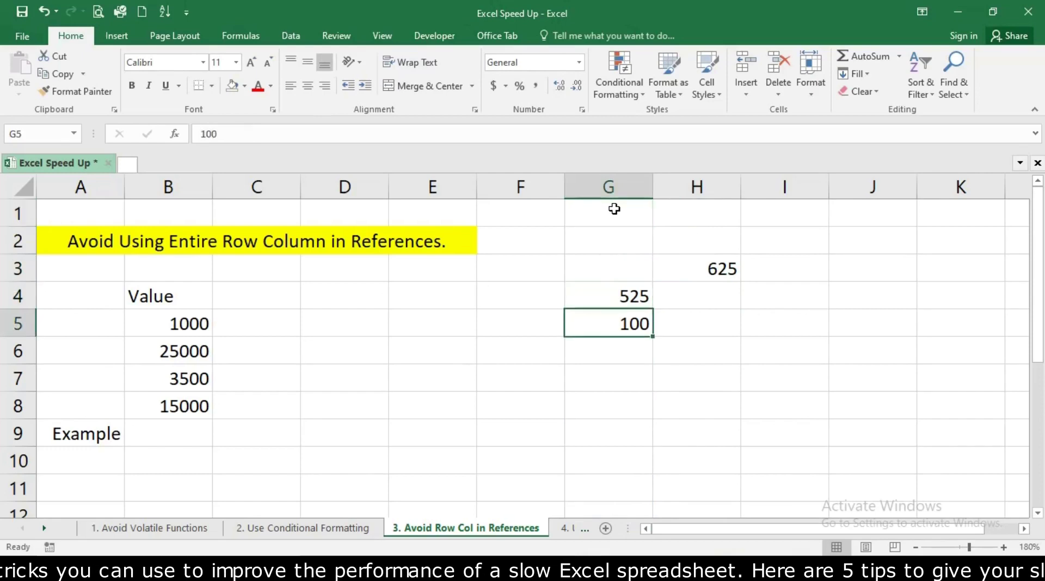
key(ctrl+Down)
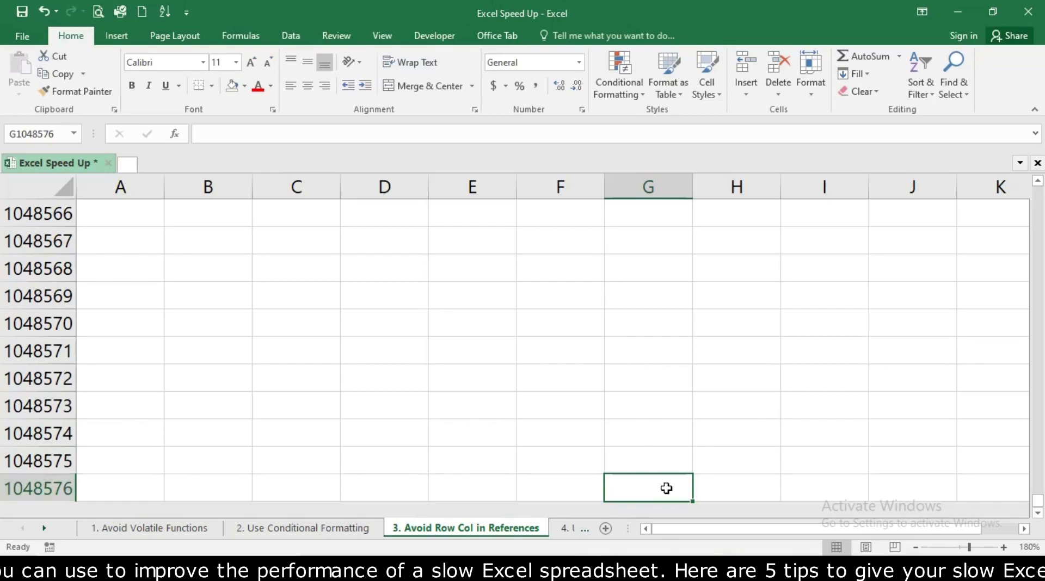
key(ctrl+Up)
key(ctrl+Up)
key(ctrl+Up)
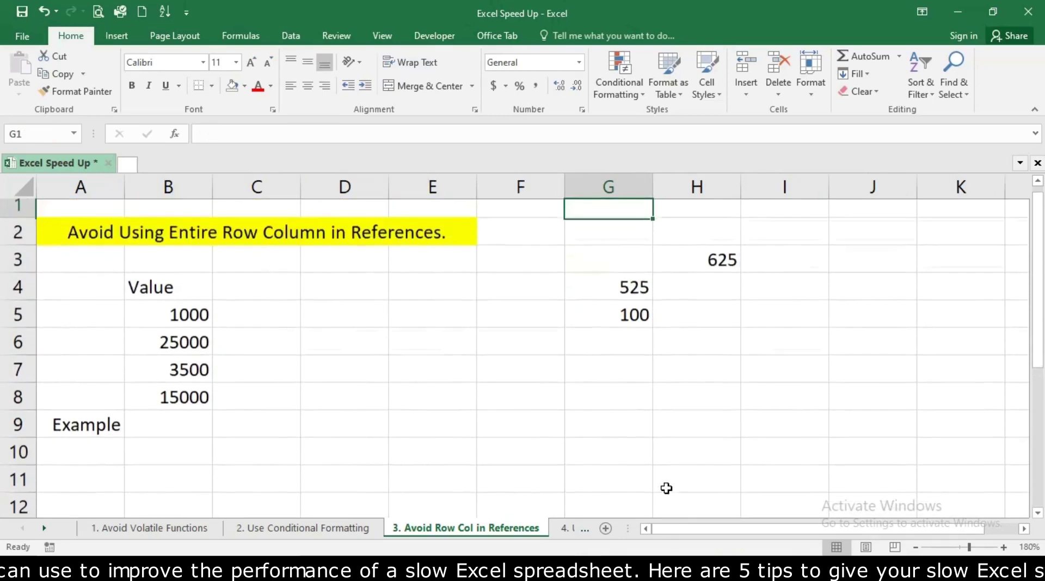
Enter 2 in cells G2, G3 and G6 and 6 in cells G7 and G8, and check the sum in H3
key(Down)
text(2)
key(Return)
text(2)
key(Return)
key(Return)
key(Return)
text(2)
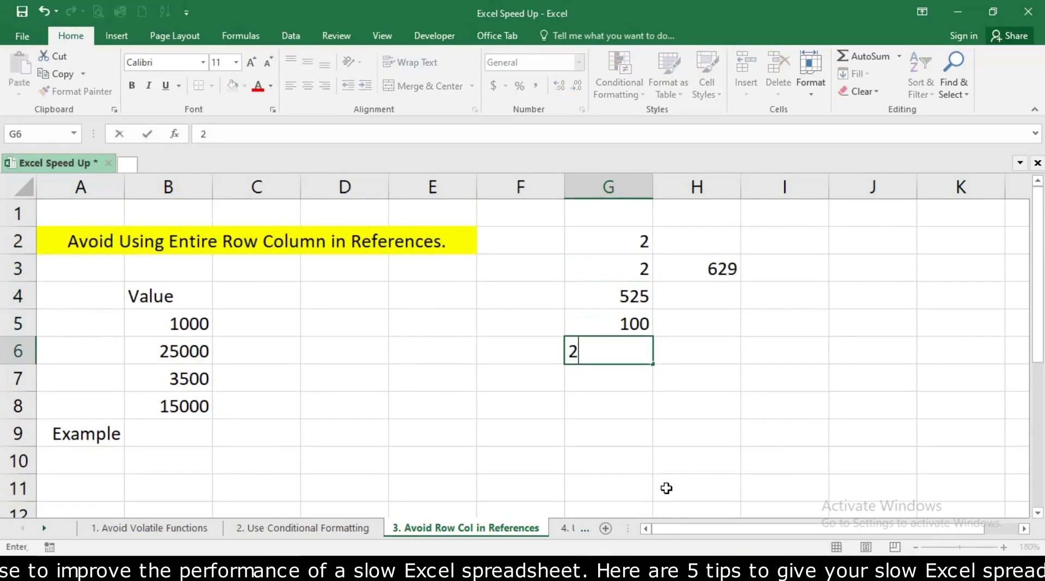
key(Return)
text(6)
key(Return)
text(6)
key(Return)
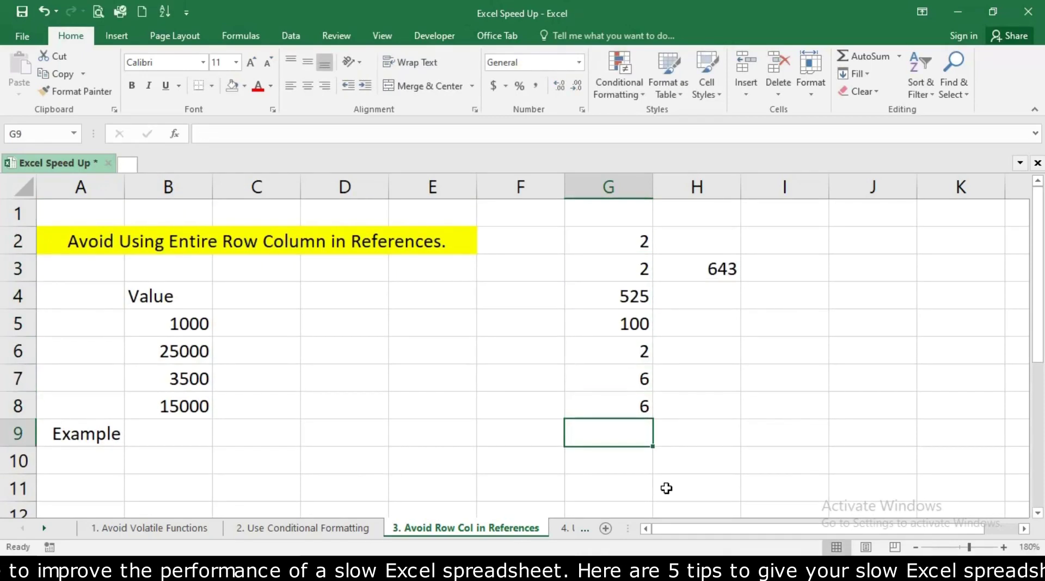
click(680, 397)
click(712, 267)
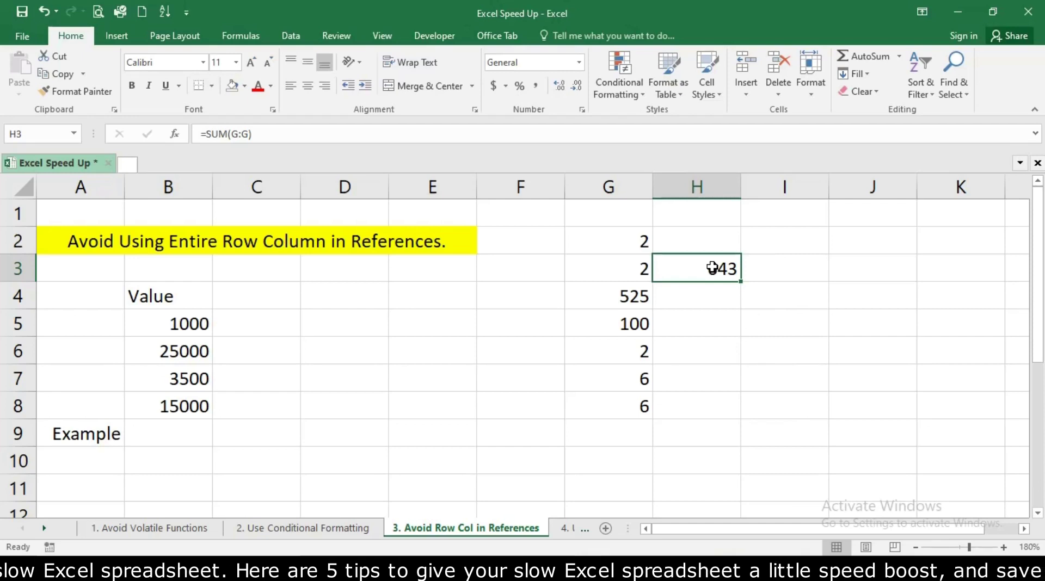
On the Use Manual Calculation Mode sheet, review the serial number, month and sales columns of the table
click(561, 534)
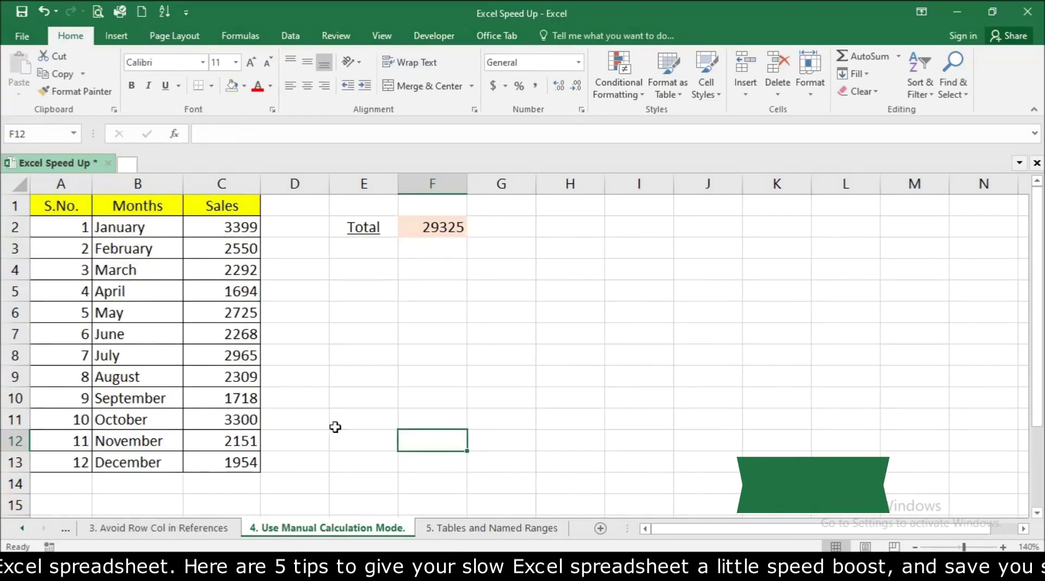
click(348, 372)
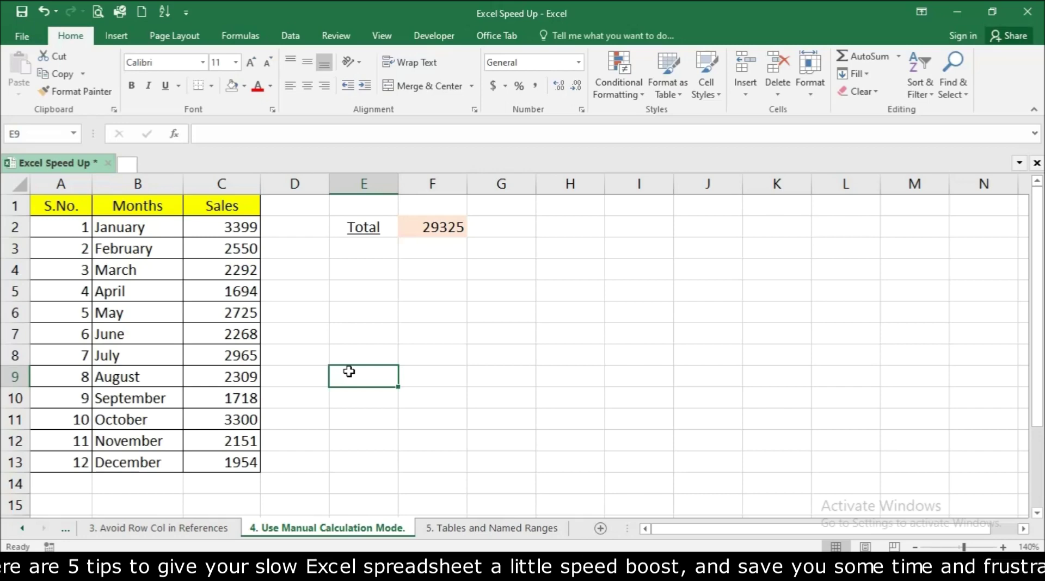
click(384, 311)
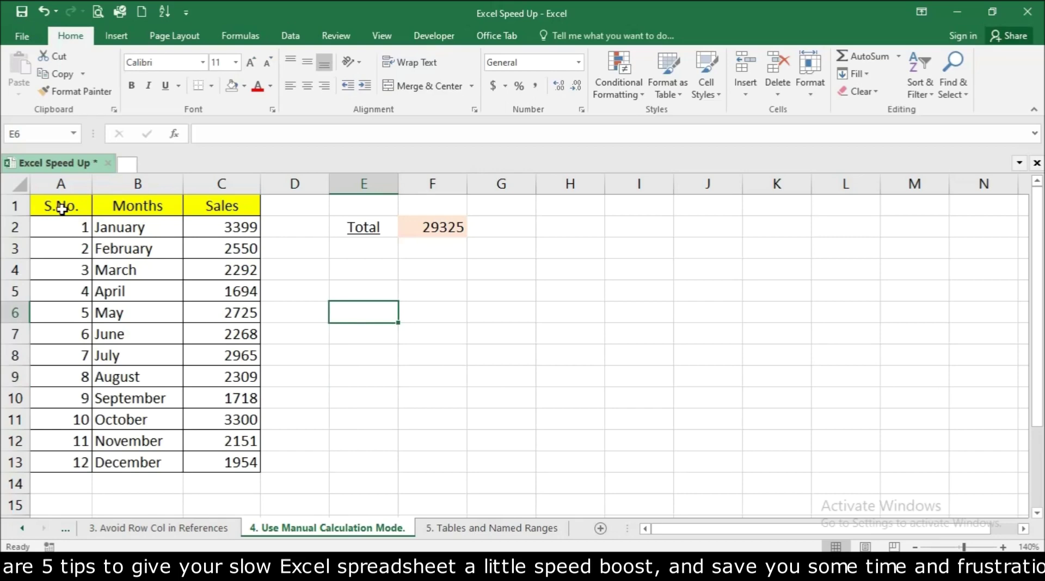
drag(60, 226, 117, 377)
drag(131, 228, 144, 375)
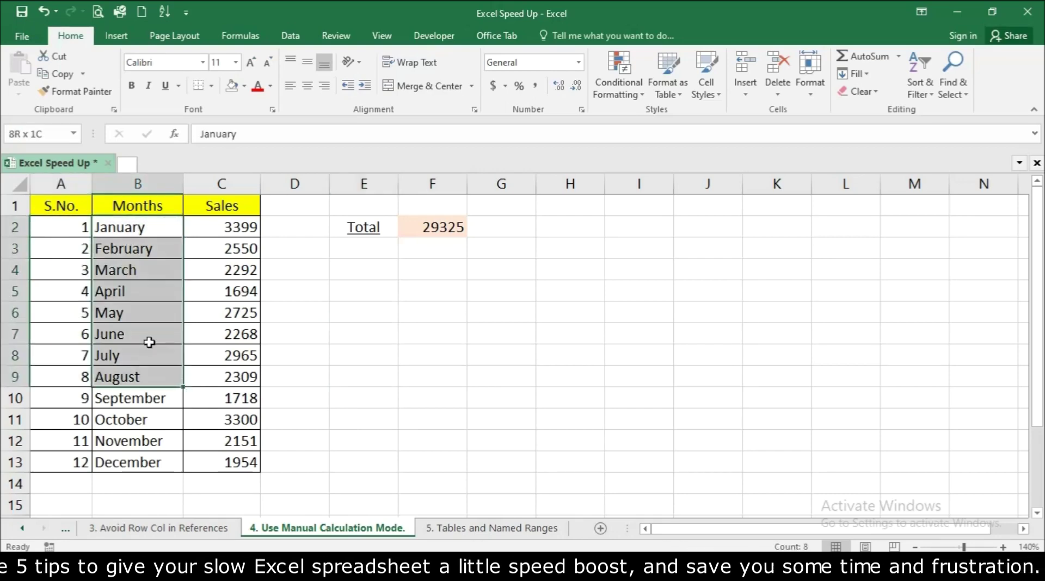
click(226, 226)
drag(226, 227, 242, 381)
click(294, 292)
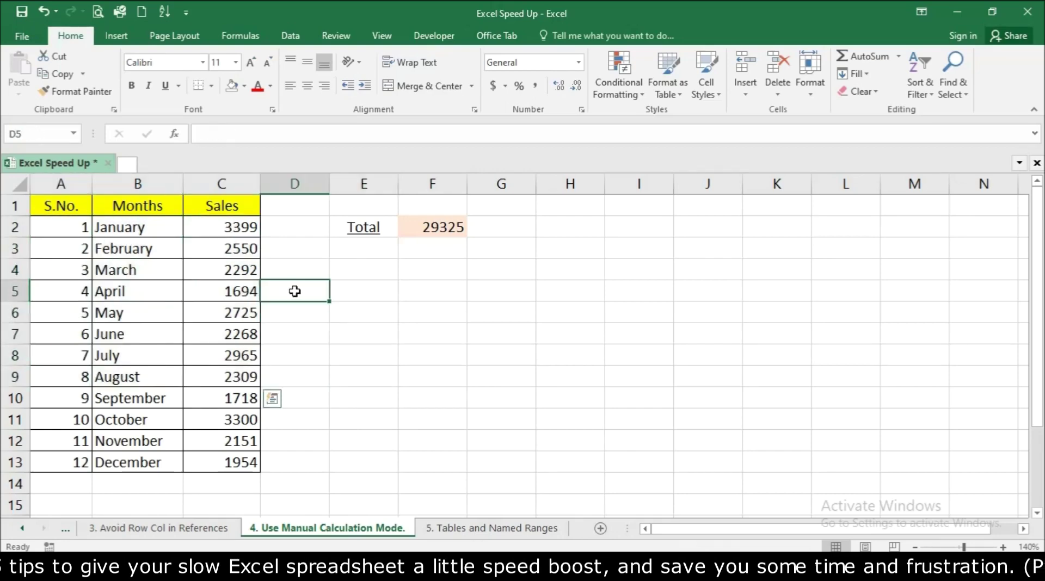
Inspect the Total formula in cell F2 and the sales range it refers to
click(363, 236)
click(430, 226)
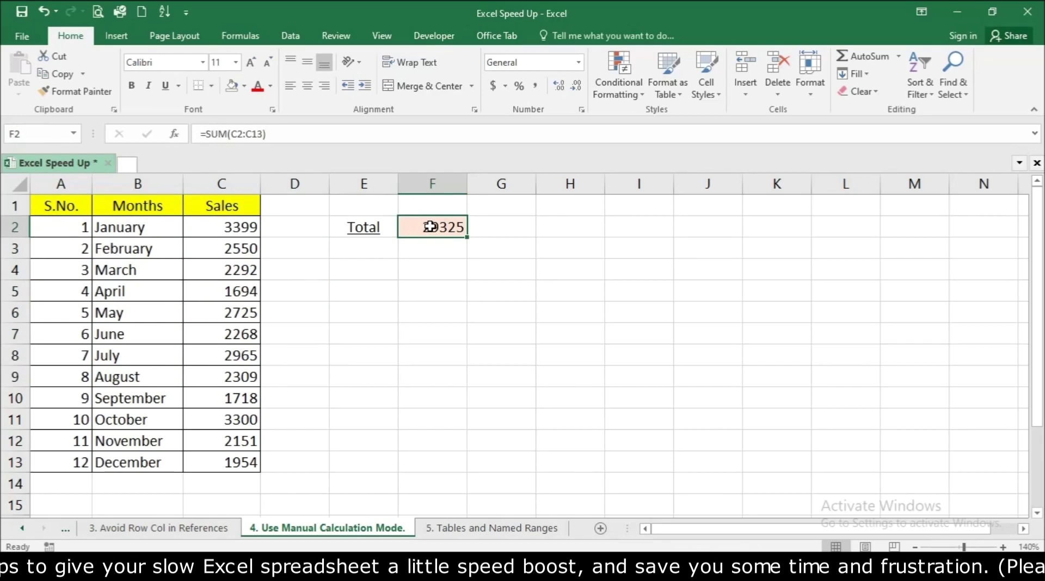
double_click(430, 226)
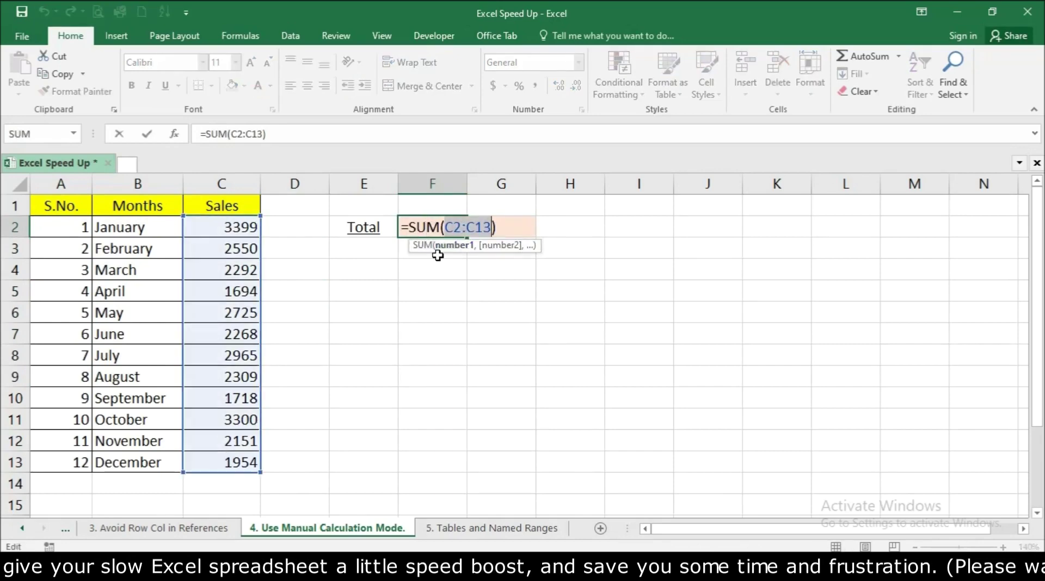
key(Return)
click(439, 223)
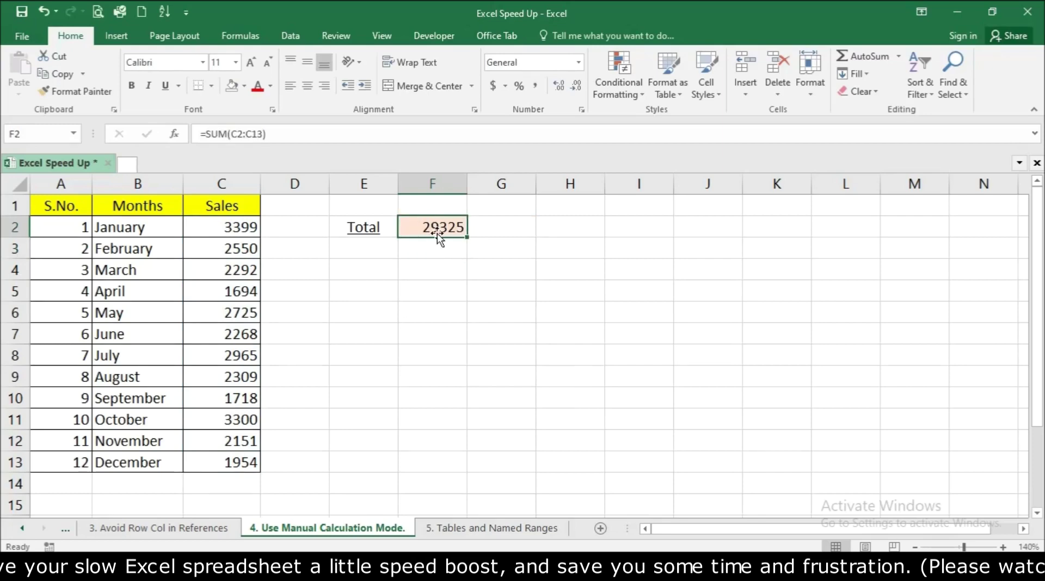
click(240, 285)
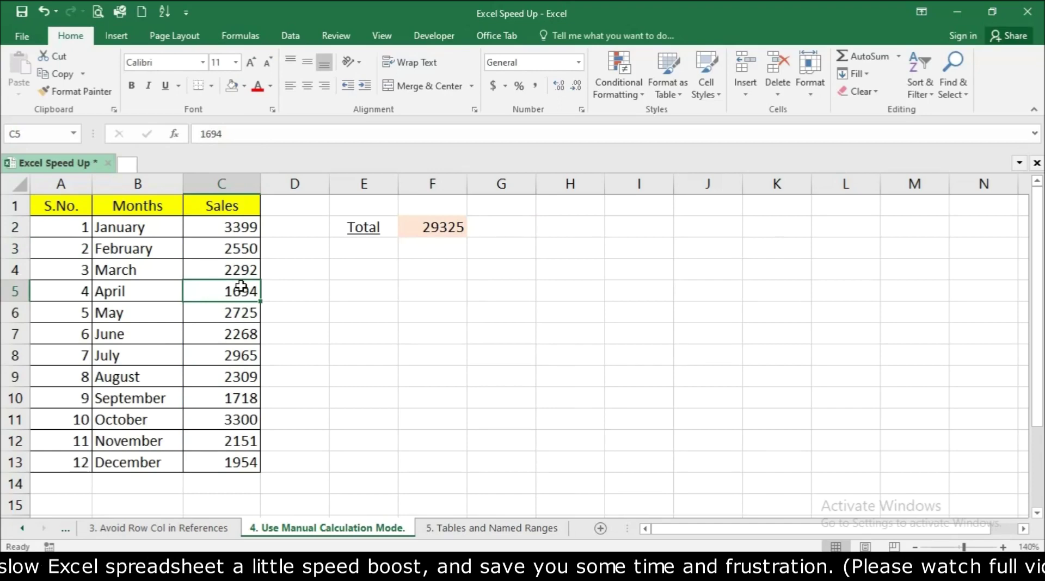
Examine the workbook calculation modes in the Excel formula options and close them without making changes
click(22, 36)
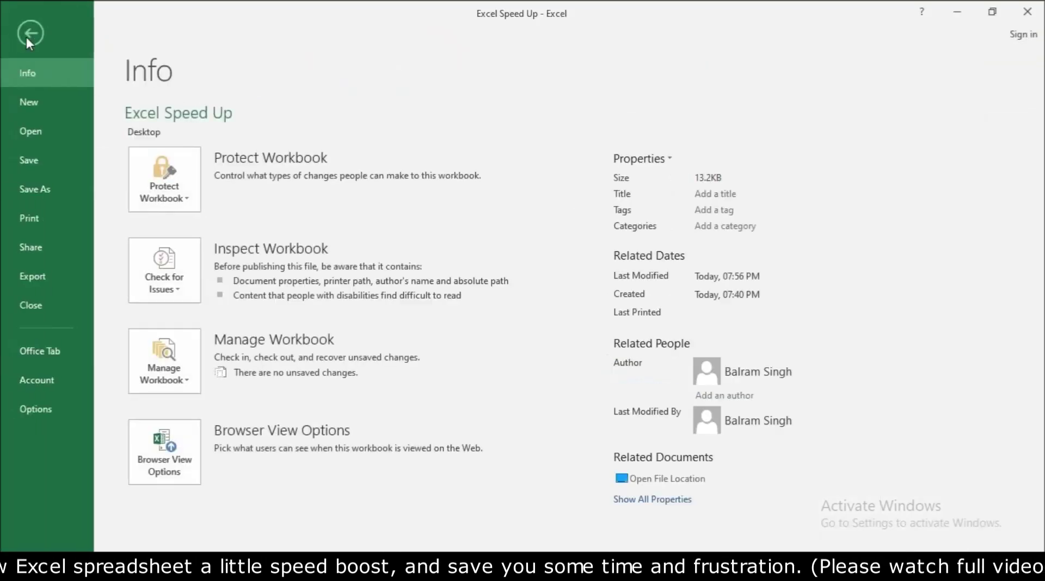
click(62, 410)
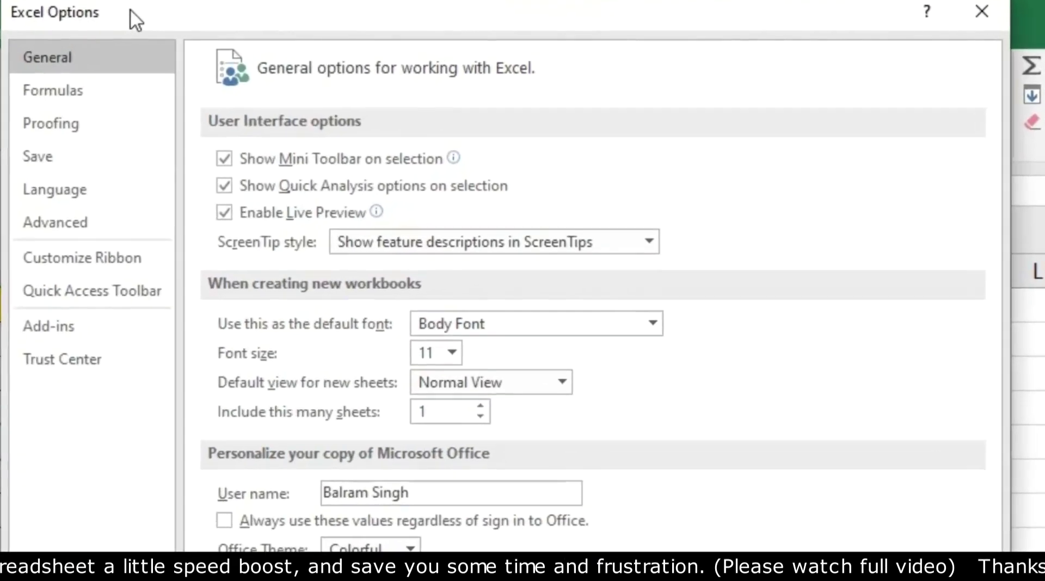
click(52, 91)
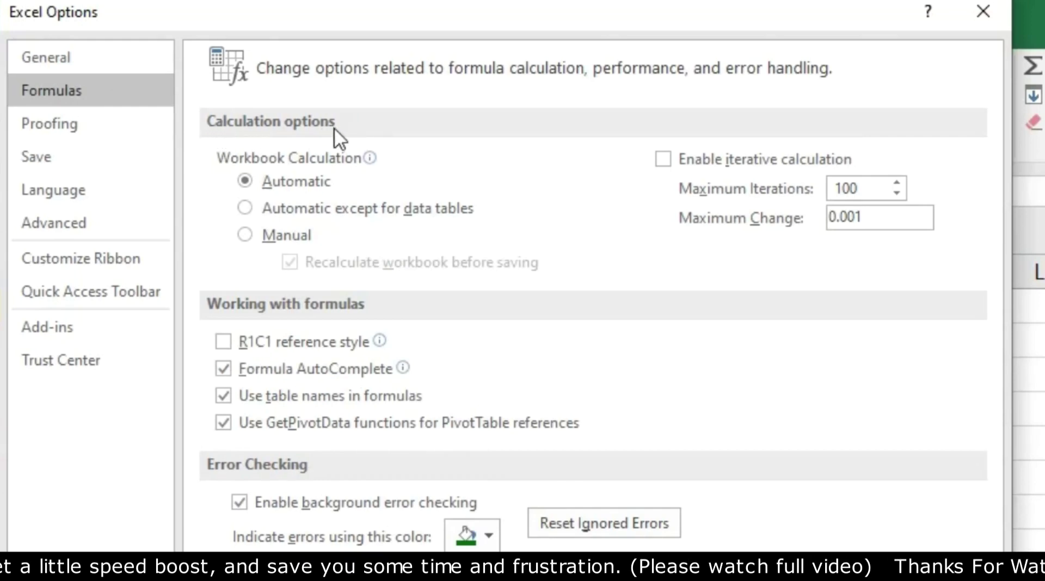
mouse_move(357, 163)
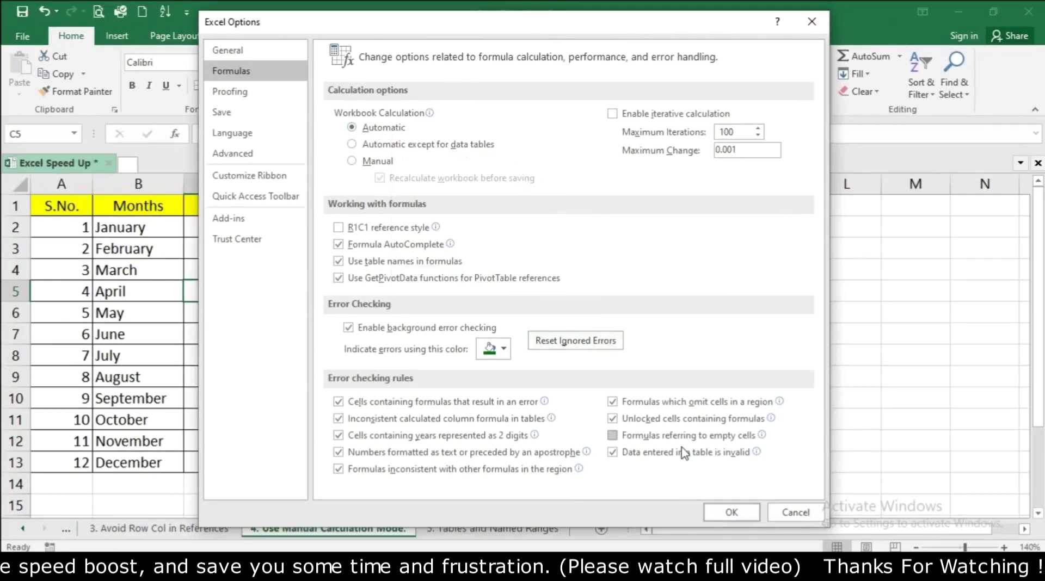
click(787, 517)
Set March's sales in cell C4 to 3500 and check the Total in cell F2
click(433, 288)
click(246, 269)
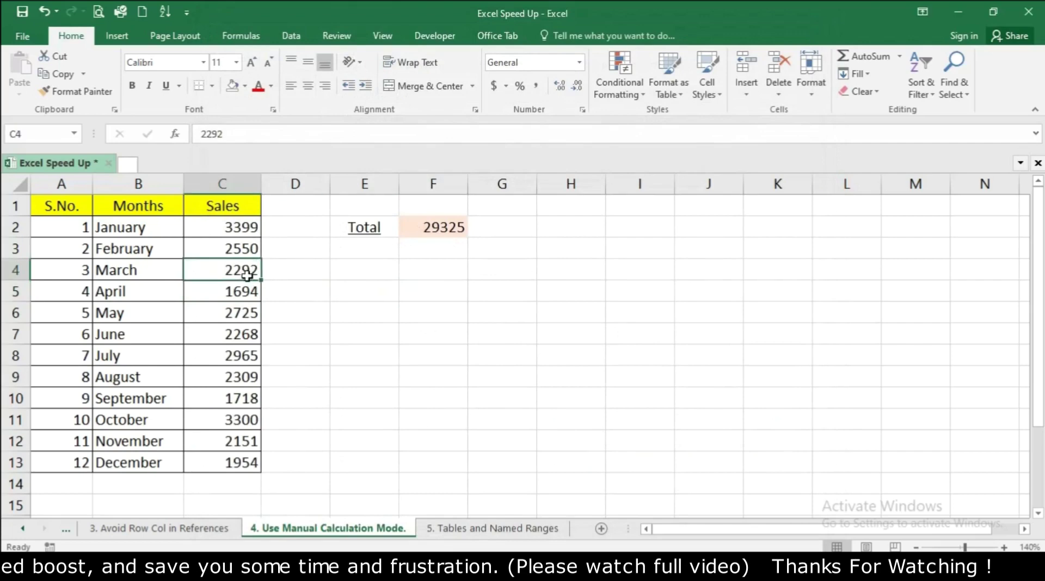
text(3500)
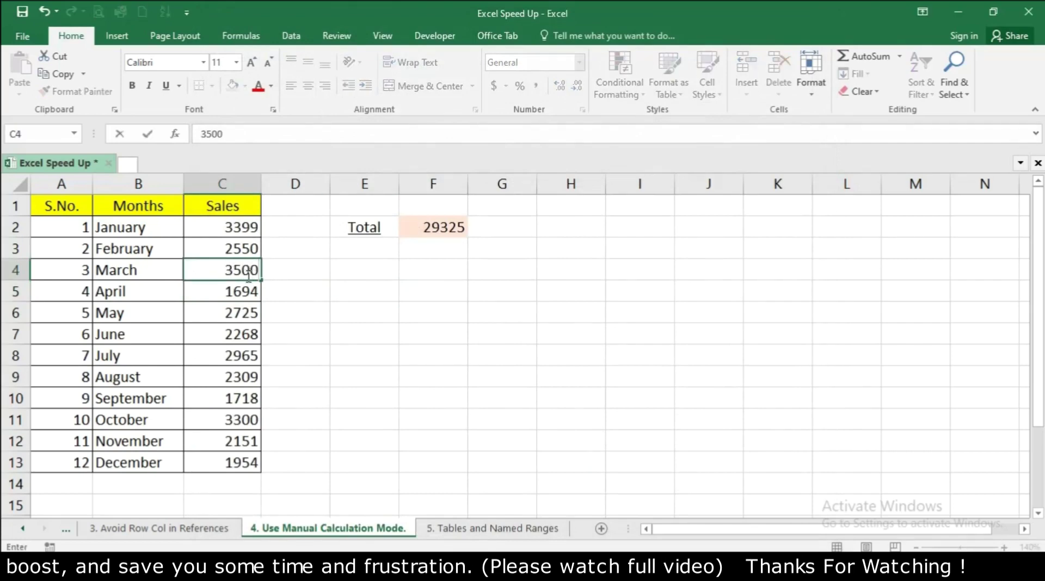
key(Return)
click(444, 231)
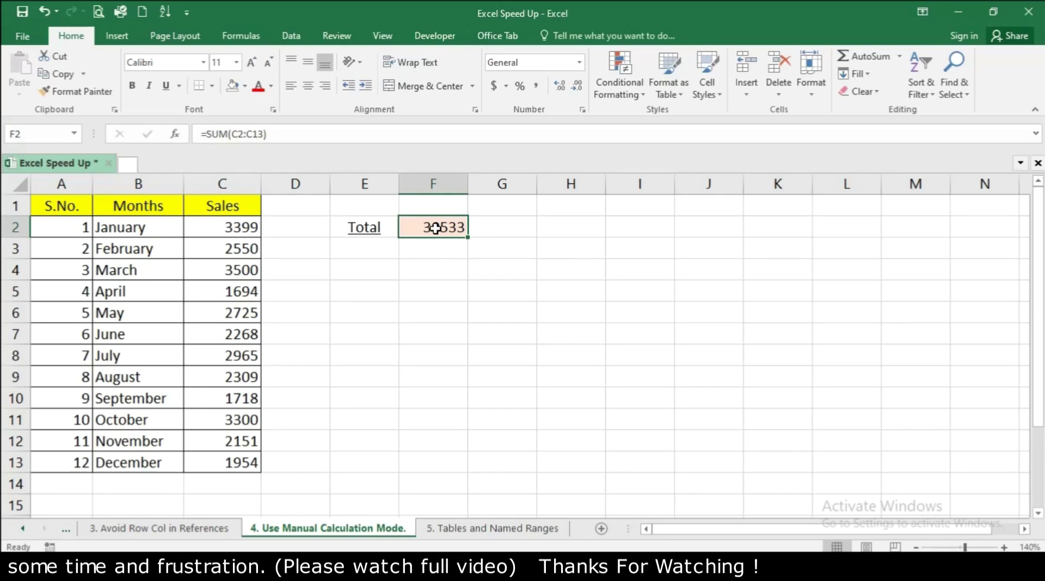
Set the workbook calculation mode to Manual in the Excel formula options and select August's sales amount
click(22, 36)
click(49, 404)
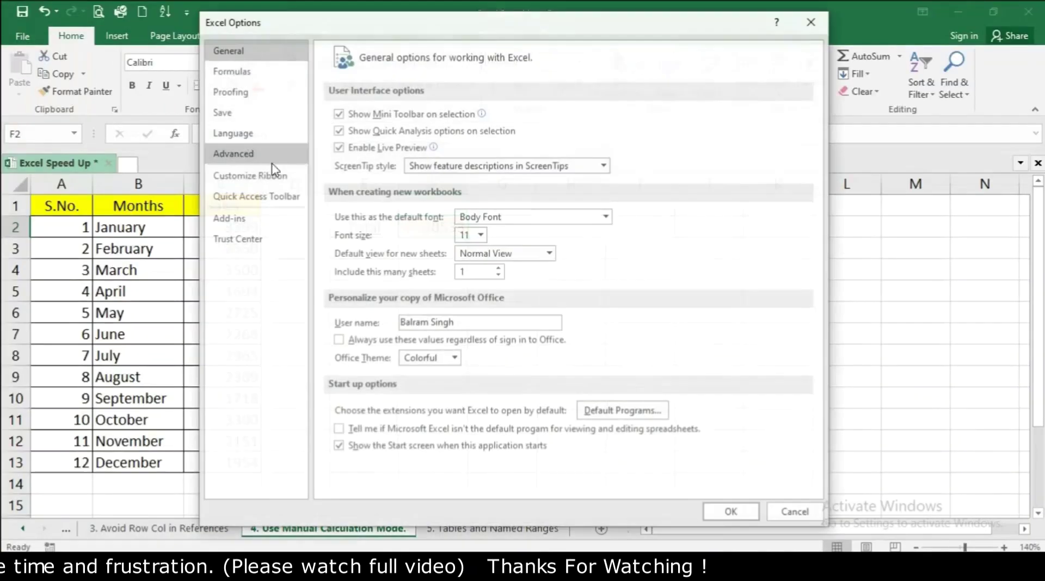
click(255, 71)
click(359, 161)
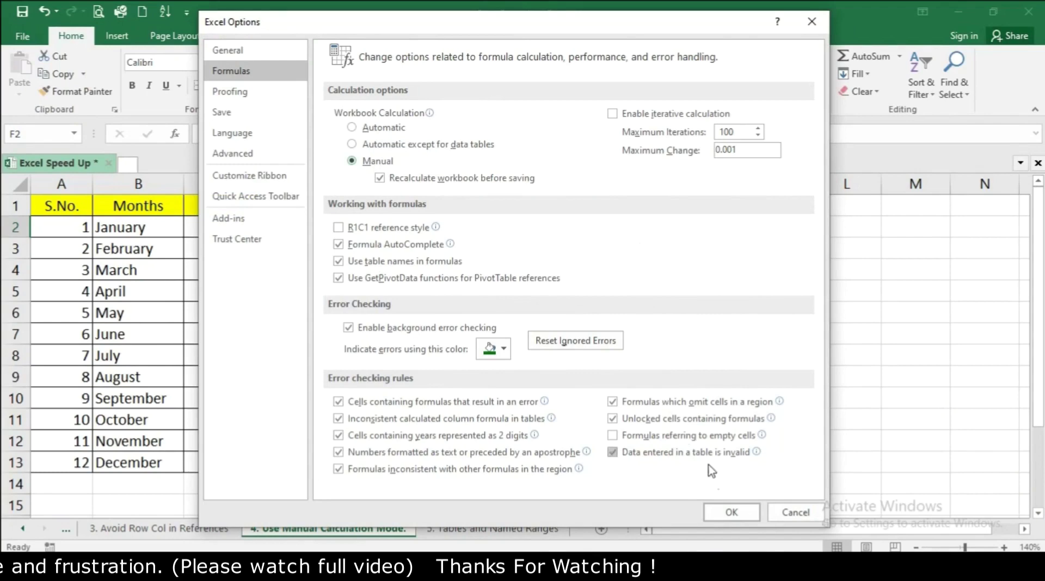
click(731, 512)
click(222, 383)
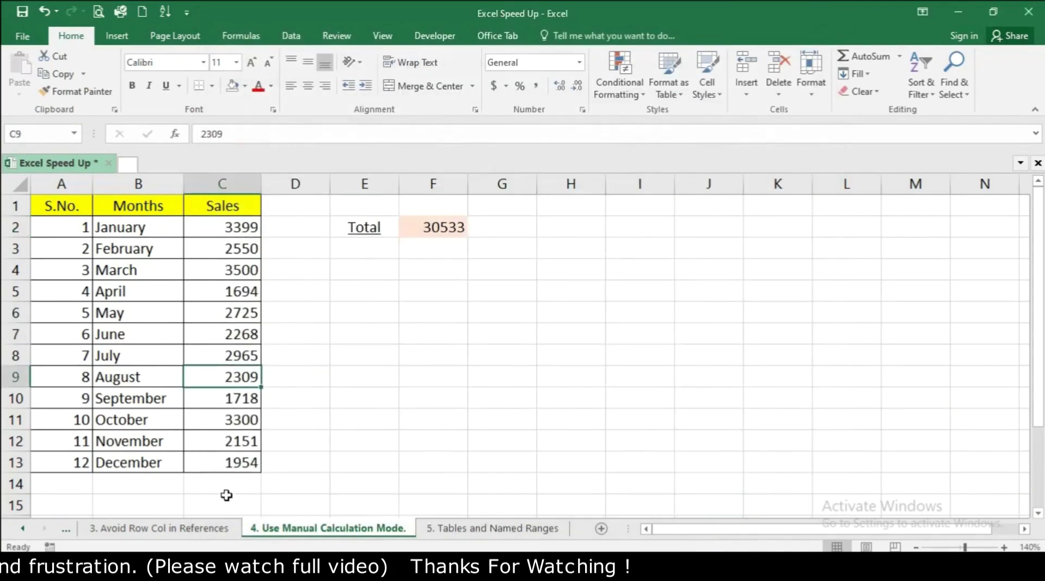
Set March's sales to 25200, May's to 564 and June's to 121 in column C
click(227, 270)
text(25200)
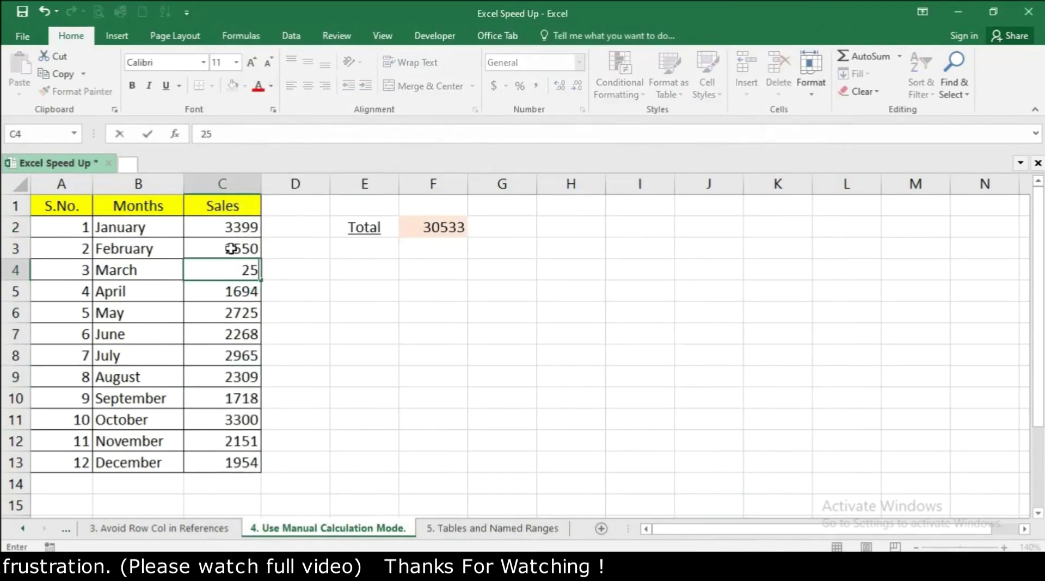
key(Return)
key(Return)
text(564)
key(Return)
text(121)
key(Return)
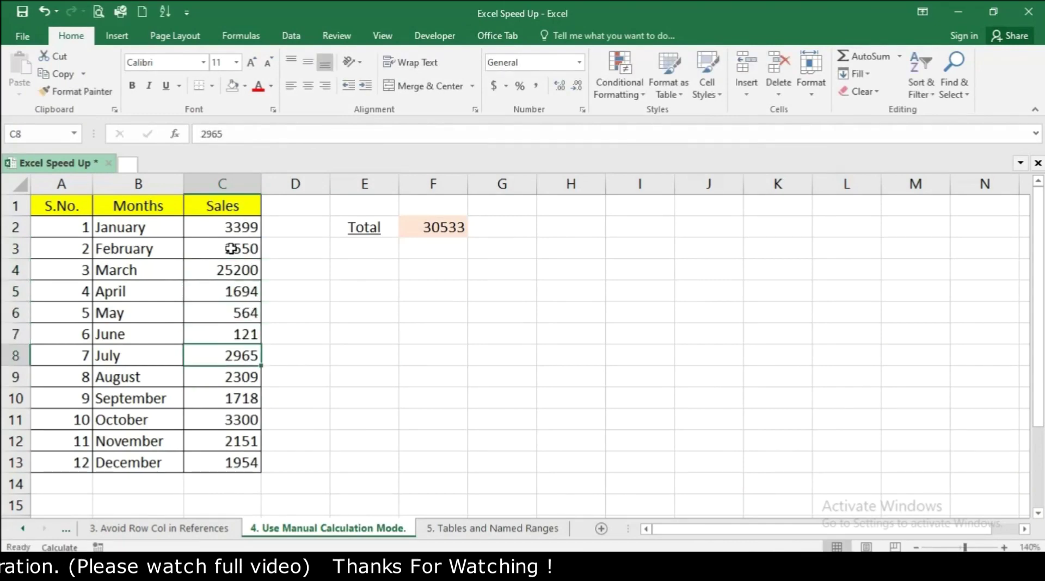
Set July's sales to 10000, October's to 120000 and November's to 2500 in column C
text(10000)
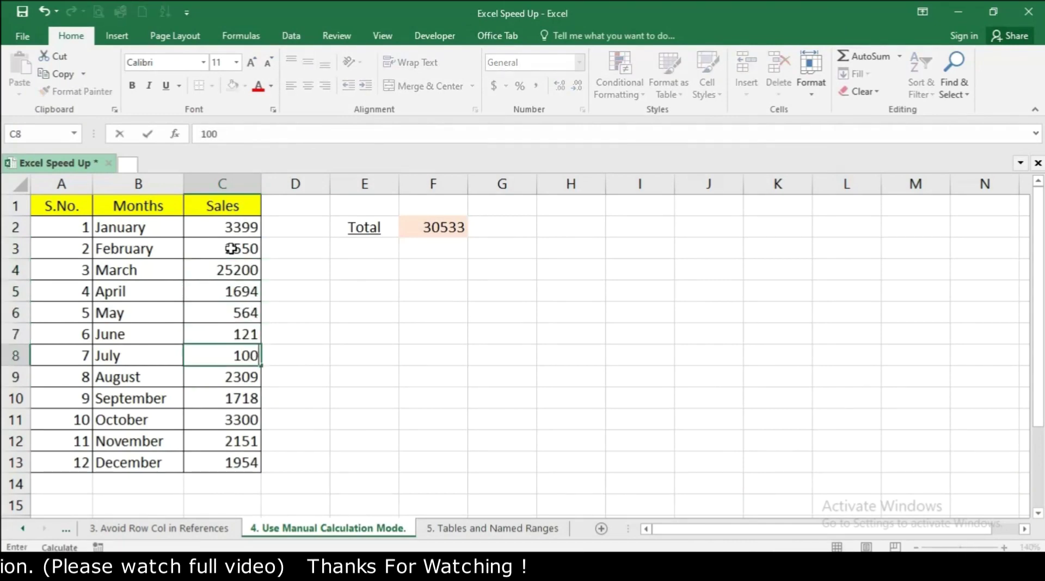
key(Return)
key(Return)
key(Return)
text(120000)
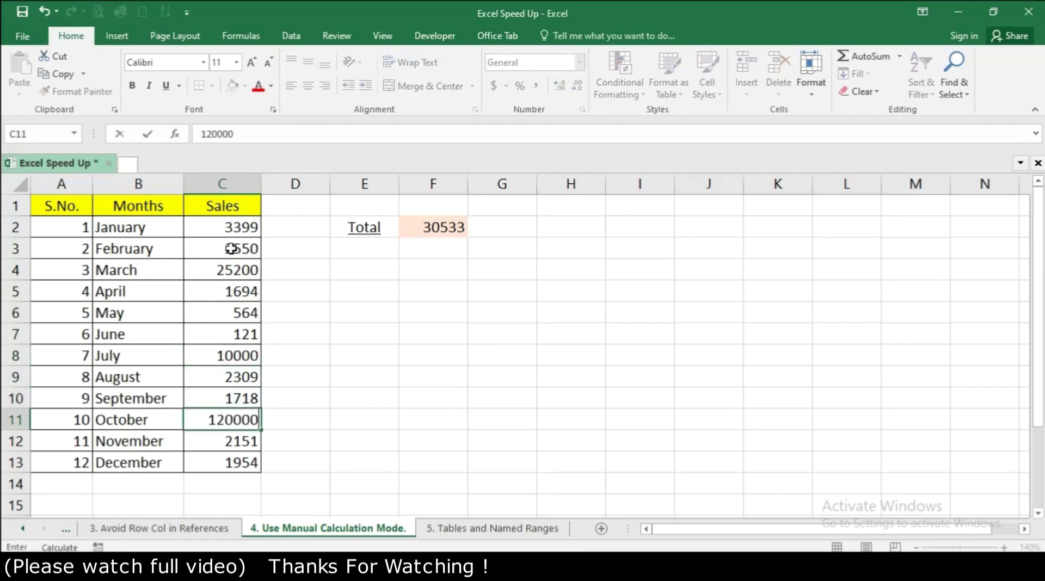
key(Return)
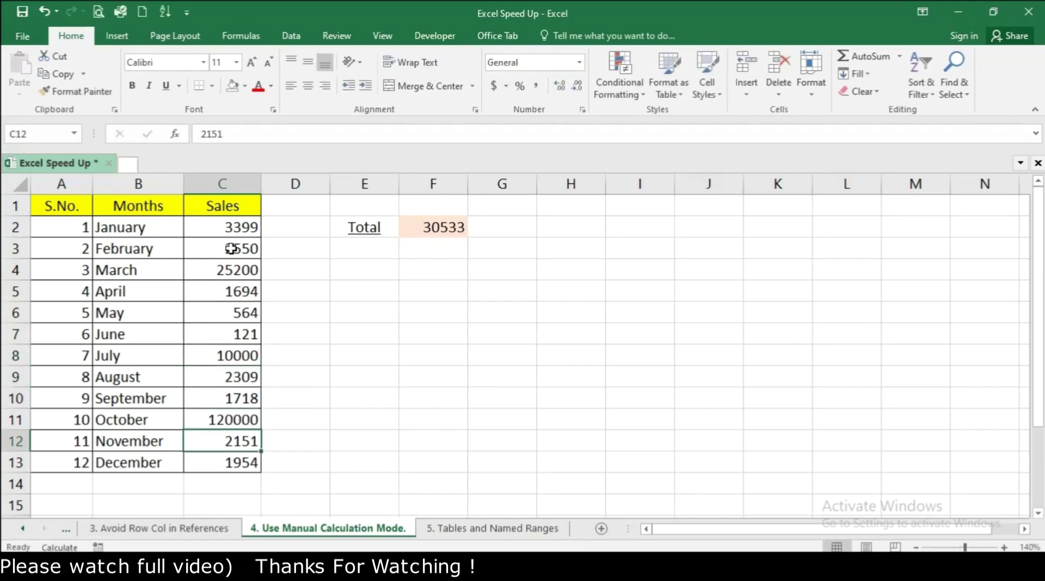
text(2500)
key(Return)
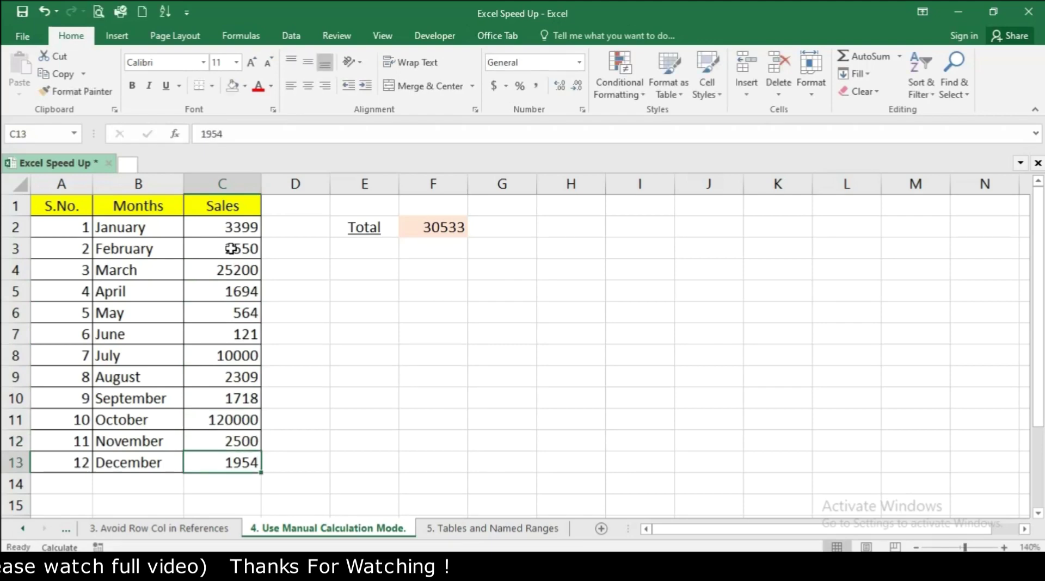
Check the Total in cell F2 and recalculate the workbook manually to update it
click(431, 225)
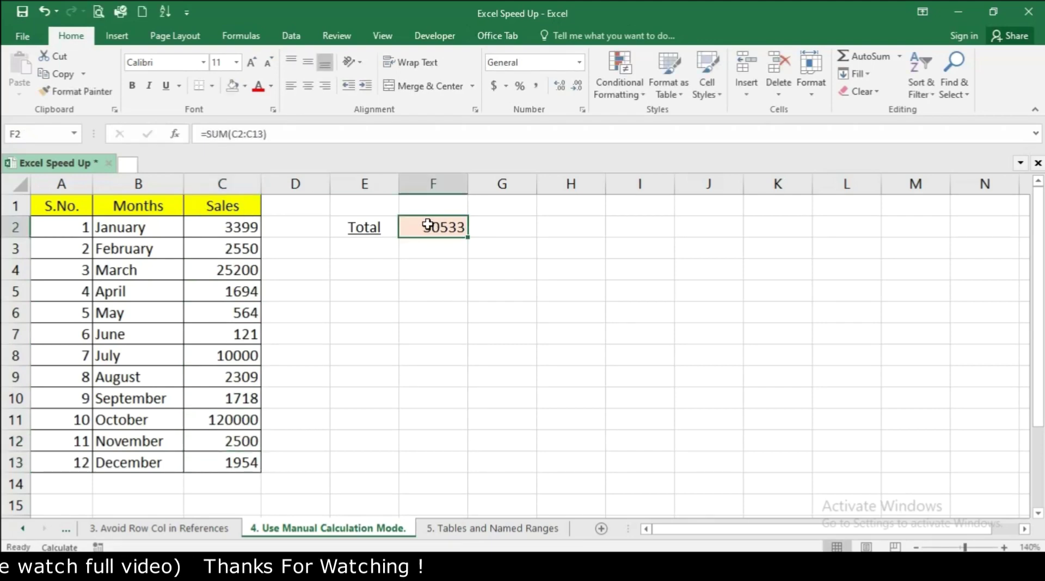
click(239, 37)
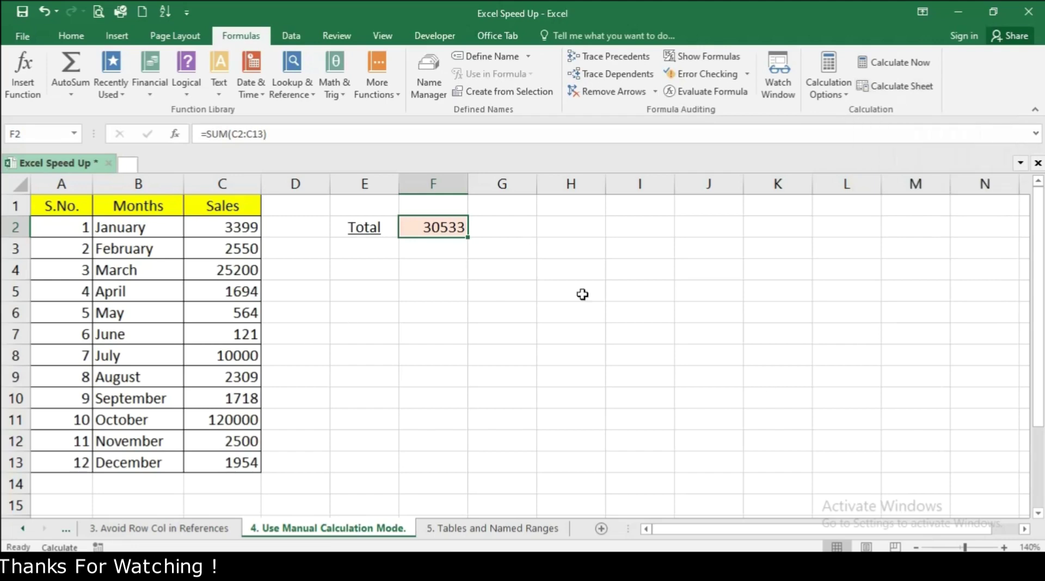
click(893, 69)
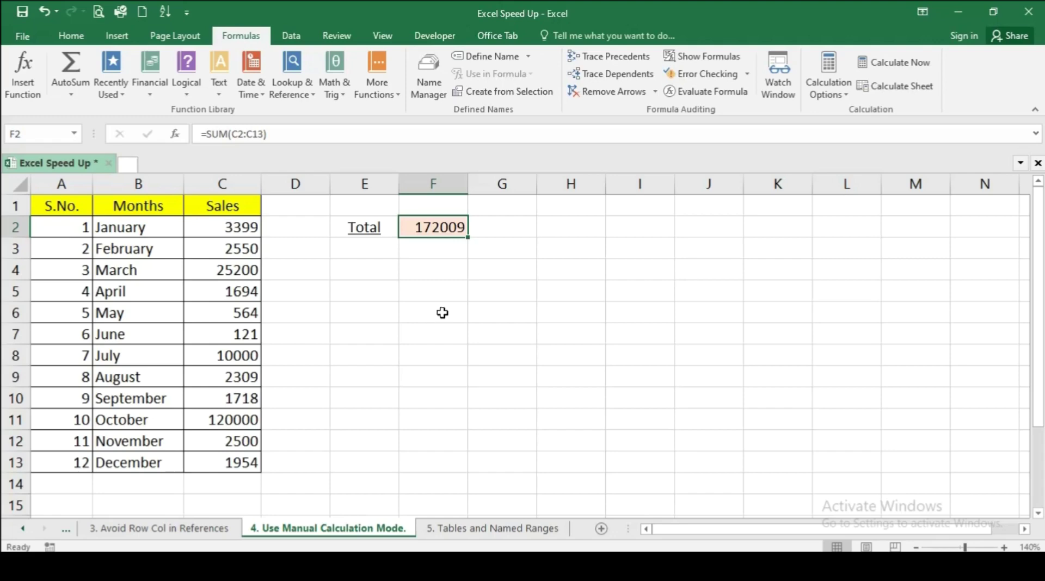
On the "5. Tables and Named Ranges" sheet, enter the headers S.No., Name and Sales in cells A4 to C4 under Manual Table
click(475, 532)
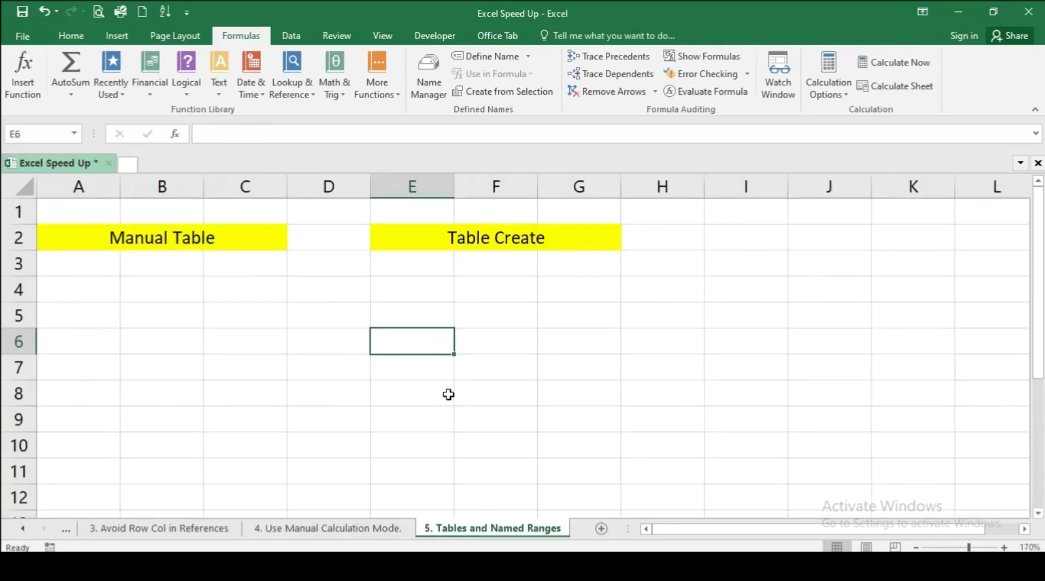
click(469, 361)
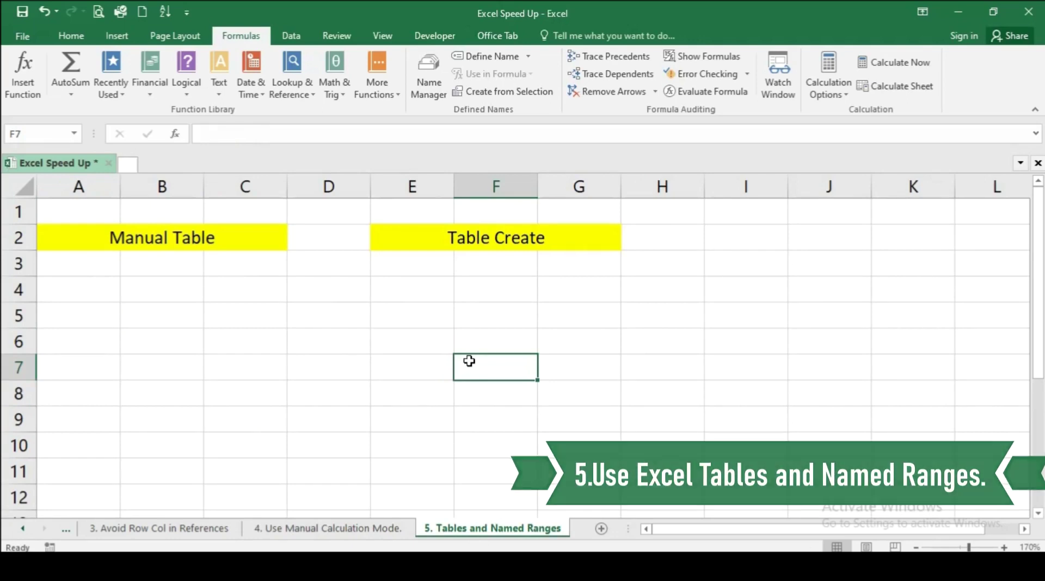
click(81, 287)
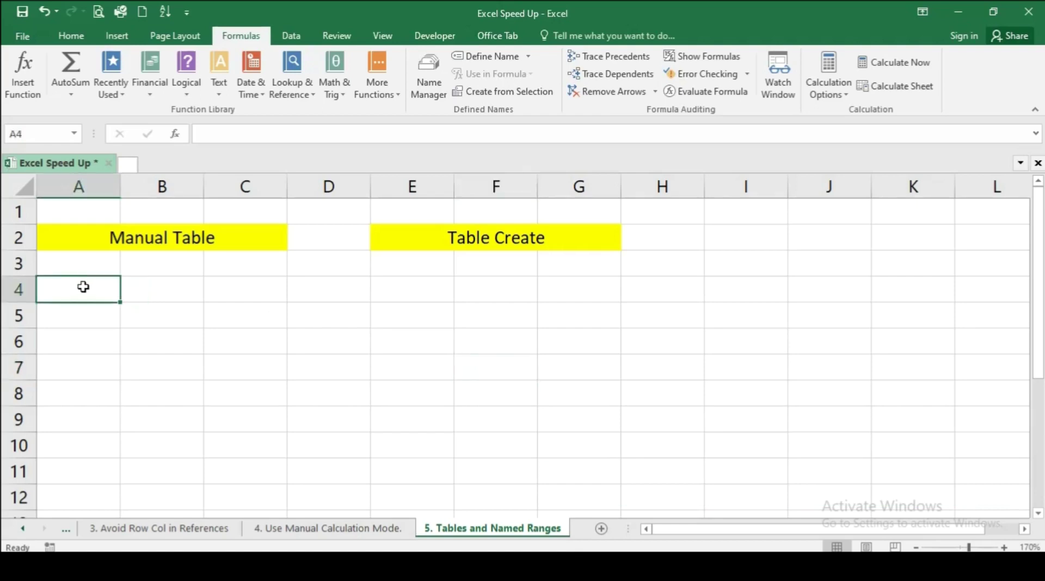
text(S.No.)
key(ctrl+Return)
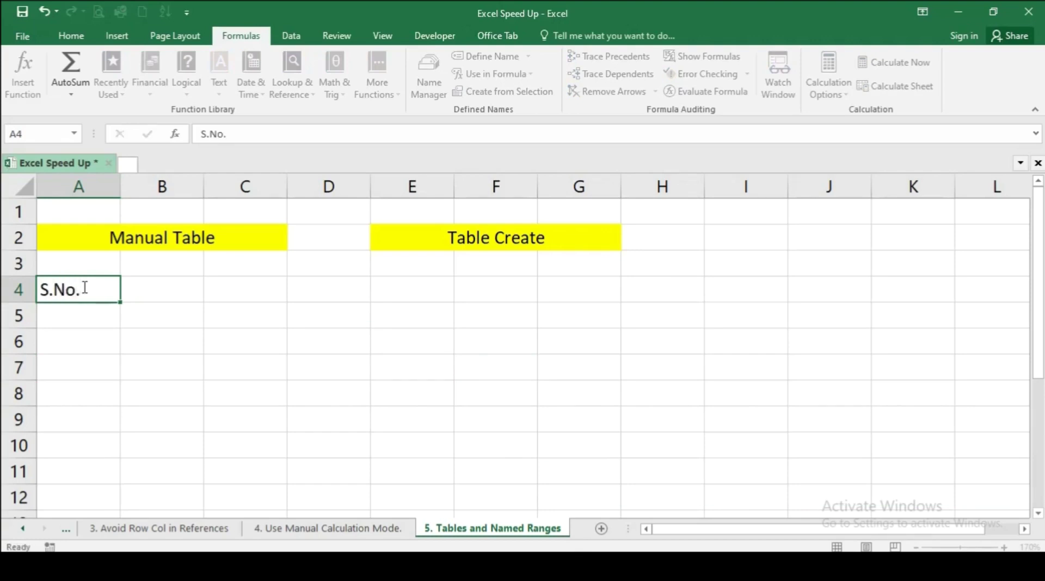
key(Tab)
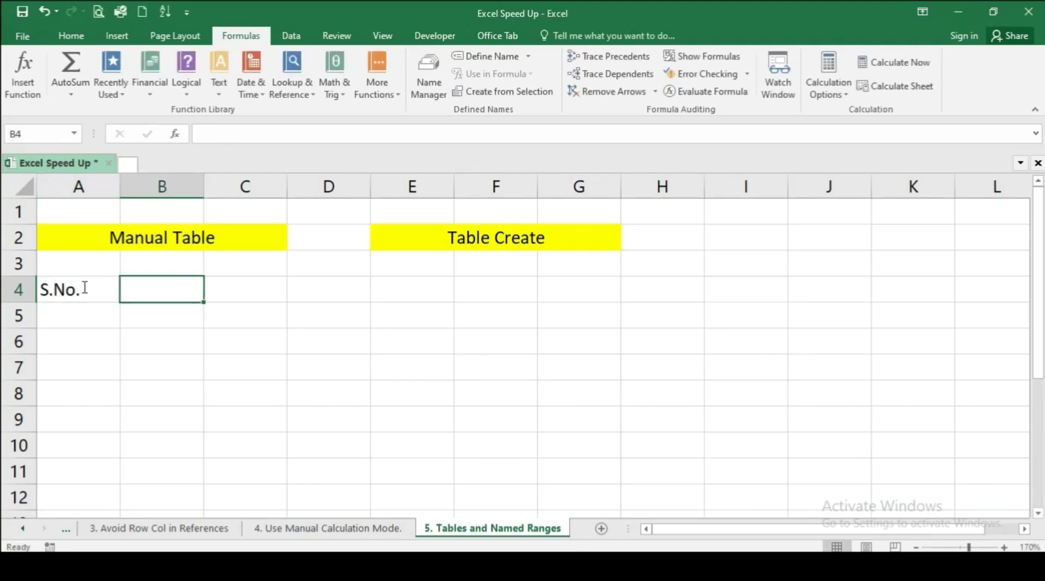
text(Name)
key(Tab)
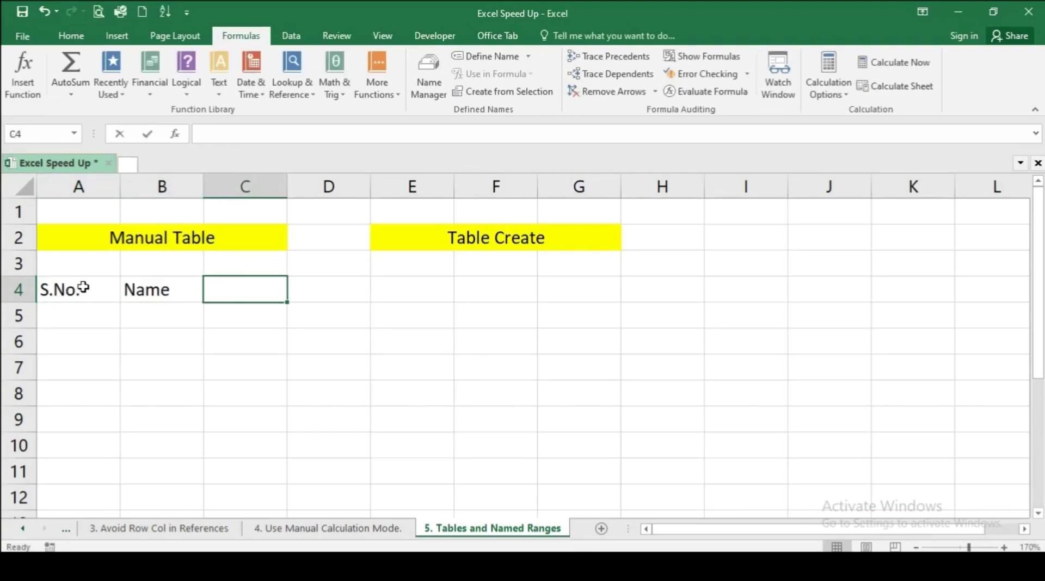
text(Sales)
key(Return)
Number cells A5 to A14 from 1 to 10 by entering 1 and 2 and extending the series
drag(83, 287, 272, 340)
click(49, 317)
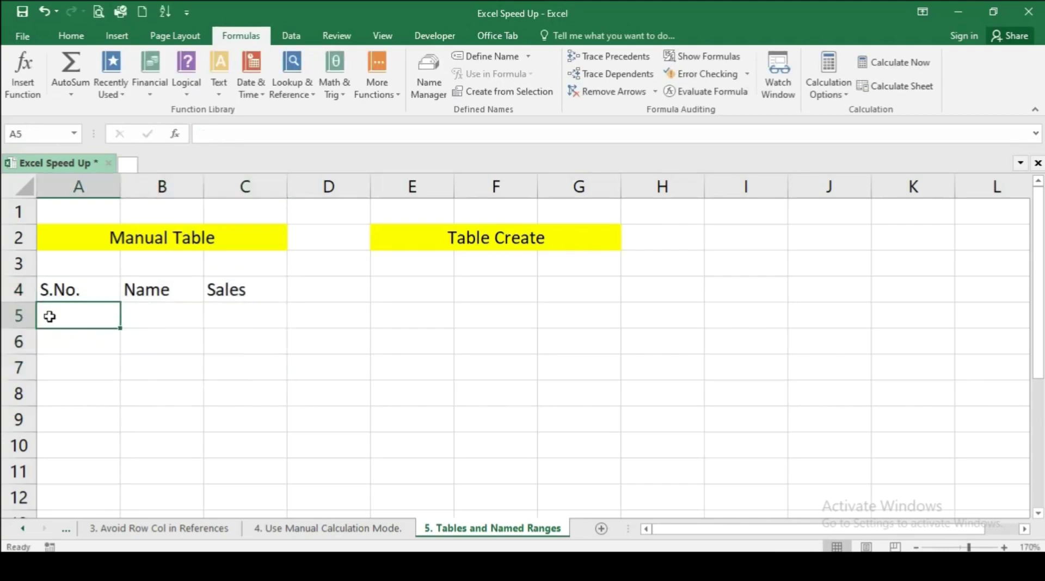
text(1)
key(Return)
text(2)
key(Return)
drag(50, 317, 177, 425)
scroll(164, 326, up, 1)
Enter A, B and C as names in cells B5 to B7 of the manual table
click(149, 311)
text(A)
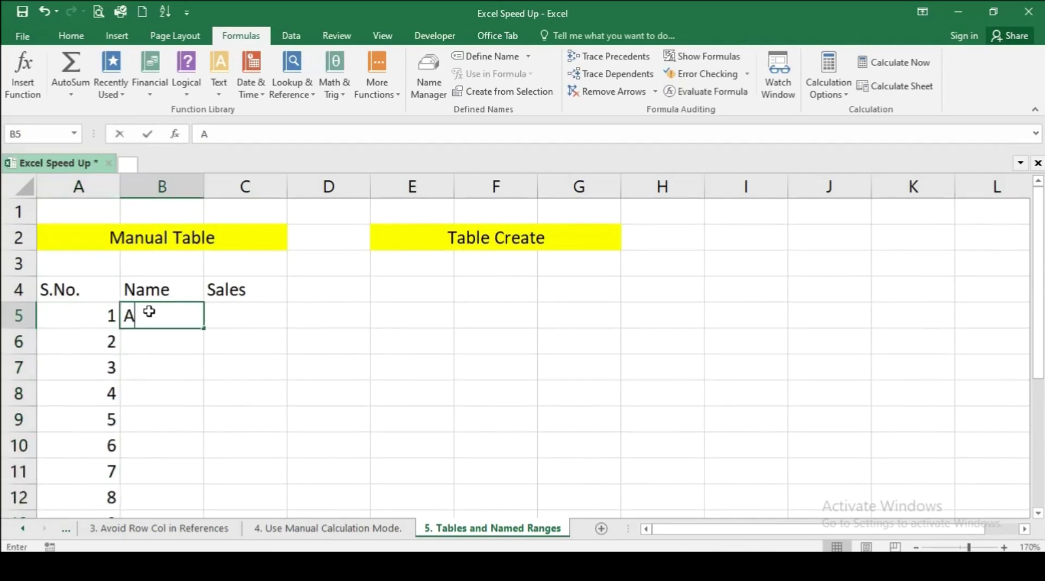
text(\\)
key(BackSpace)
key(BackSpace)
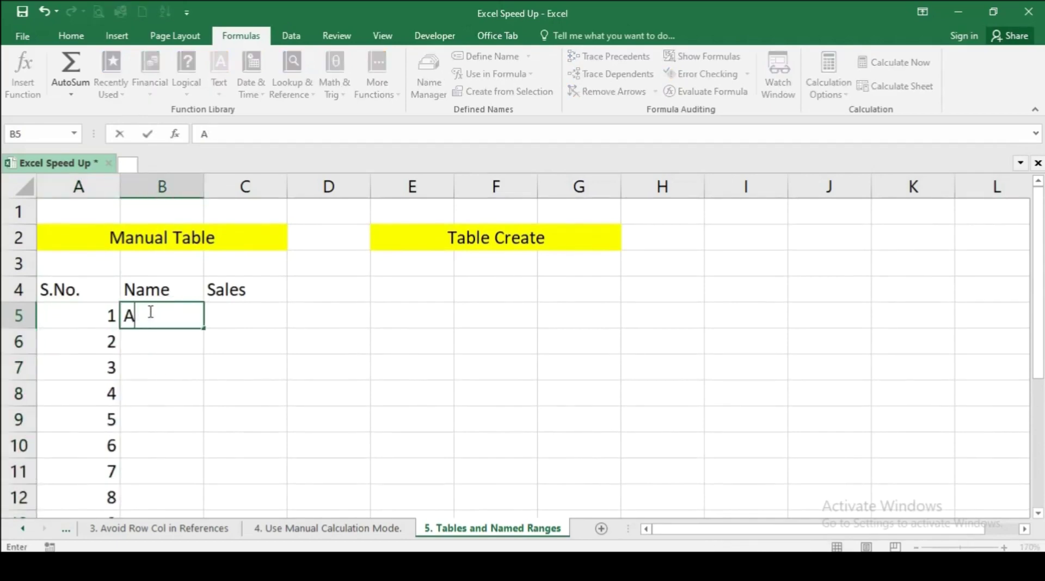
key(Return)
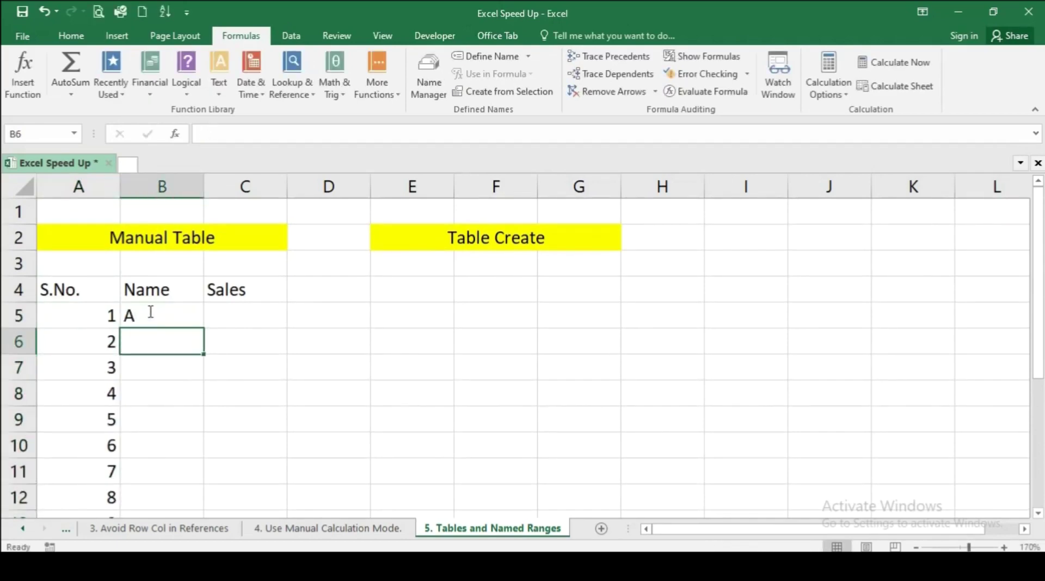
text(B)
key(Return)
text(C)
key(Return)
drag(149, 311, 156, 364)
click(161, 313)
drag(231, 320, 240, 479)
click(228, 315)
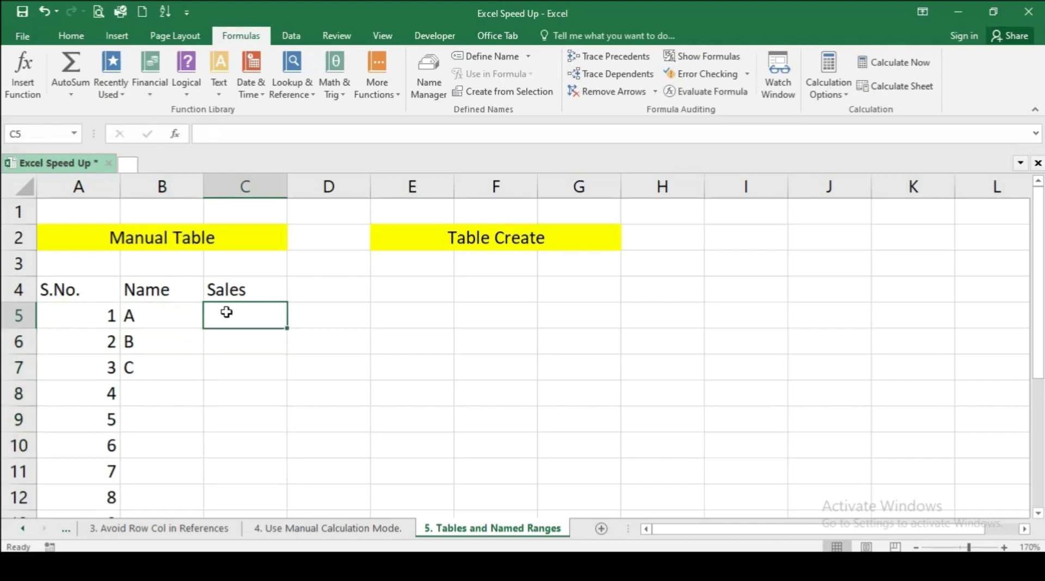
key(ctrl+a)
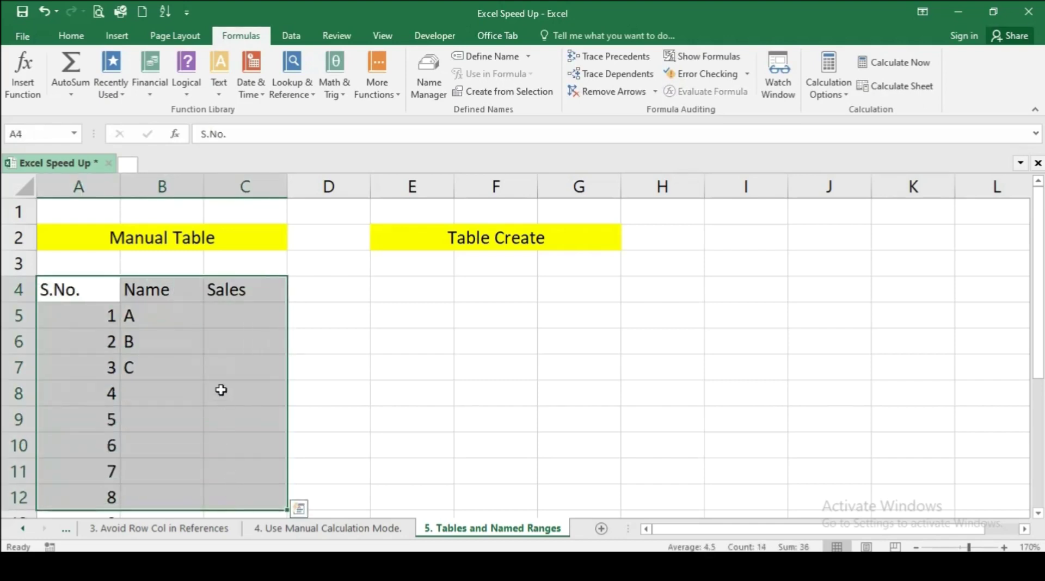
click(246, 311)
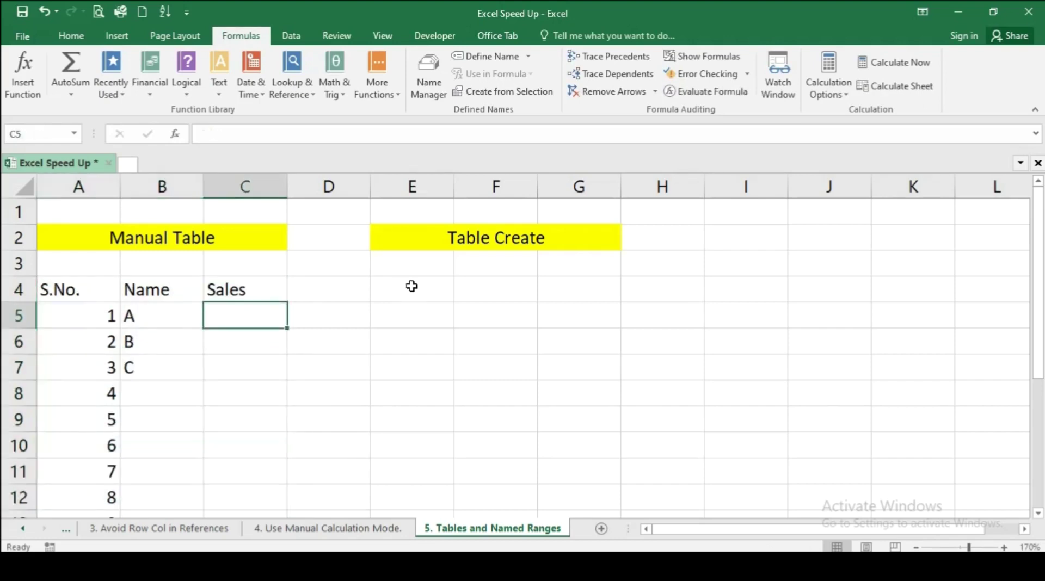
drag(399, 288, 585, 286)
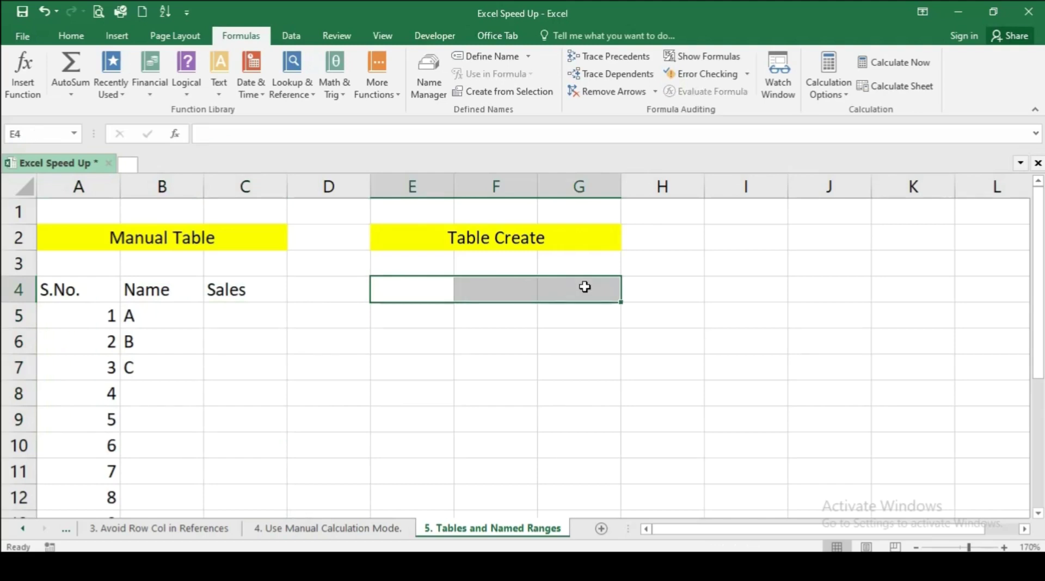
click(388, 415)
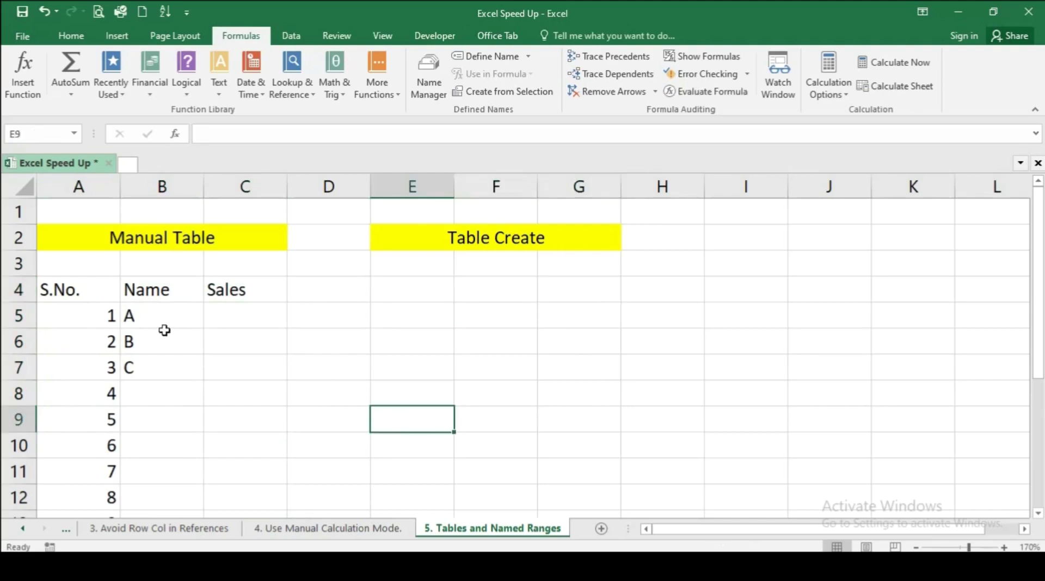
Change the header in cell B4 of the manual table to Month Name
click(154, 324)
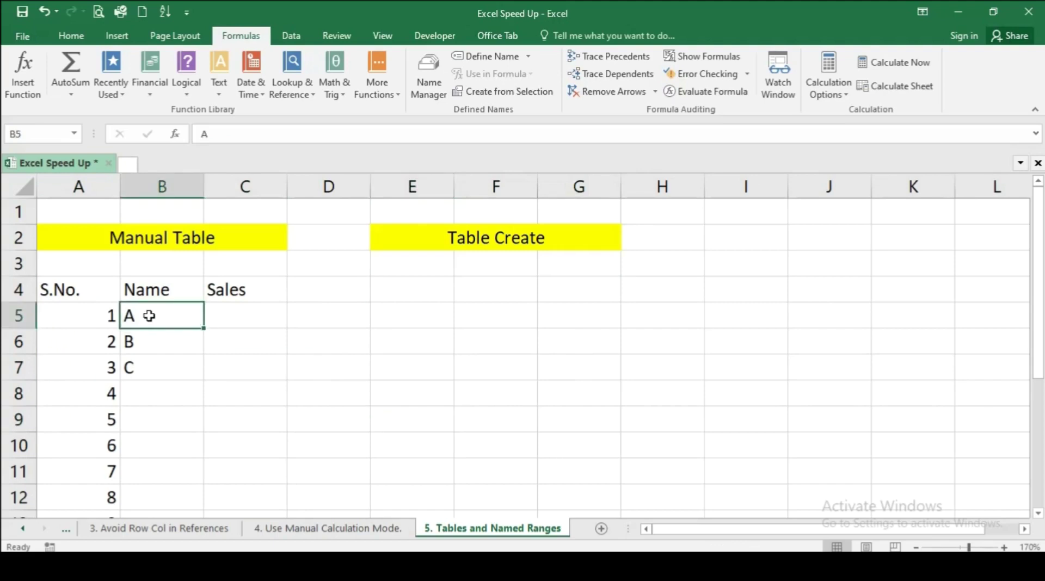
double_click(136, 294)
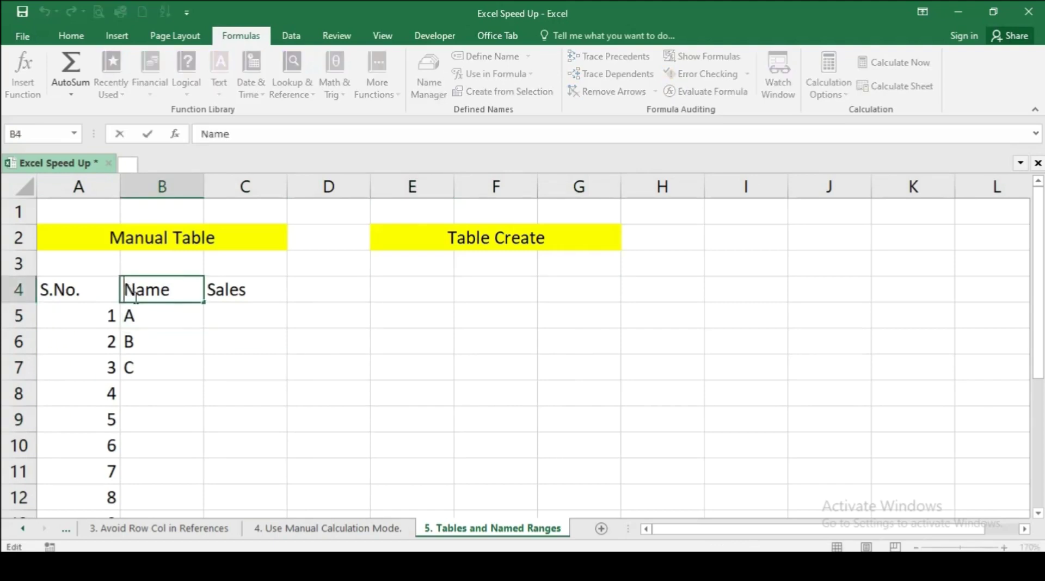
text(Month)
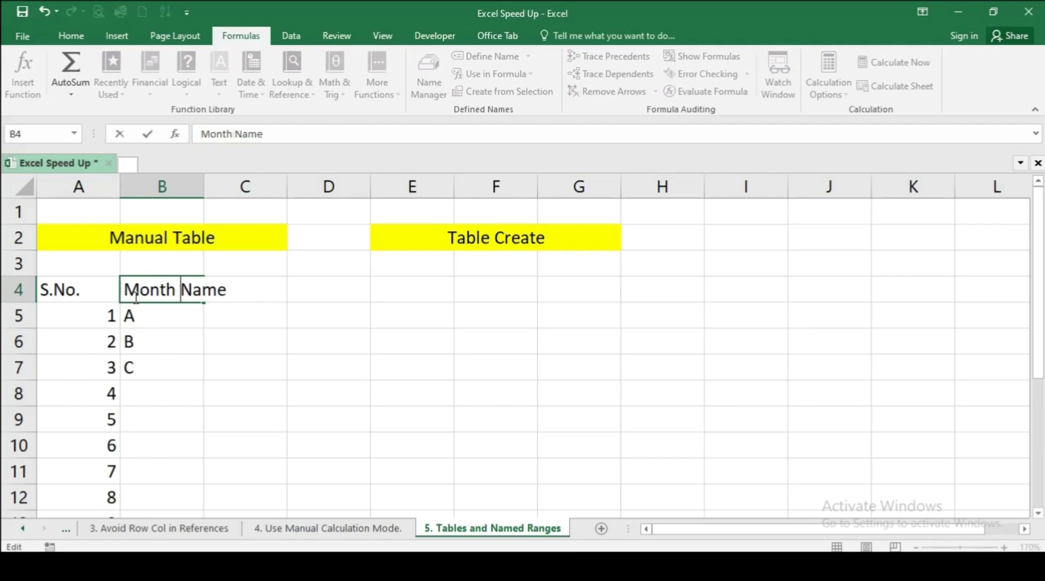
key(Return)
Enter Jan in cell B5 and fill the month series down to Oct in B14, replacing the placeholder names
text(Jan)
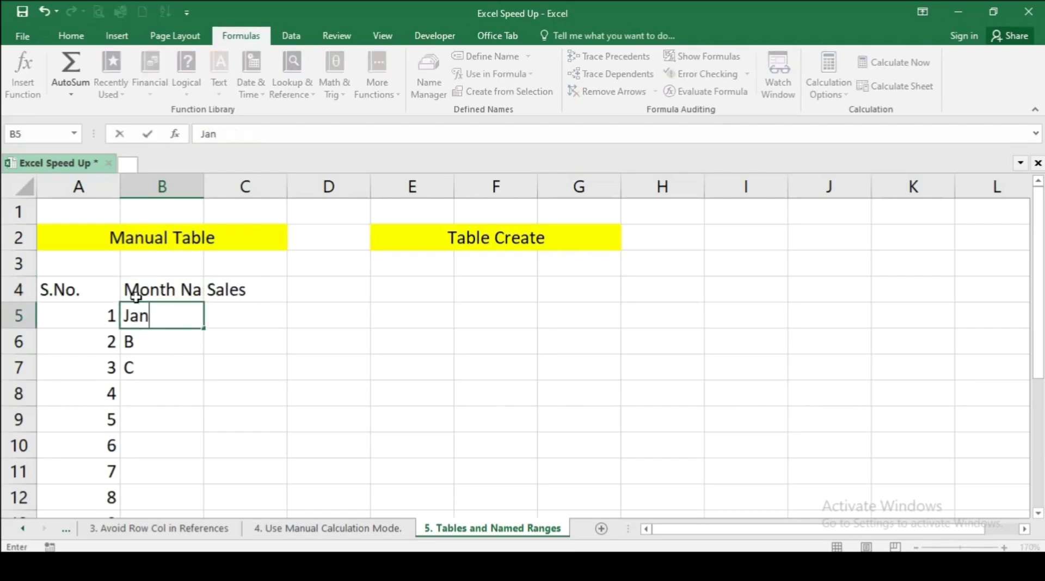
key(Return)
click(140, 317)
drag(205, 329, 204, 383)
double_click(205, 381)
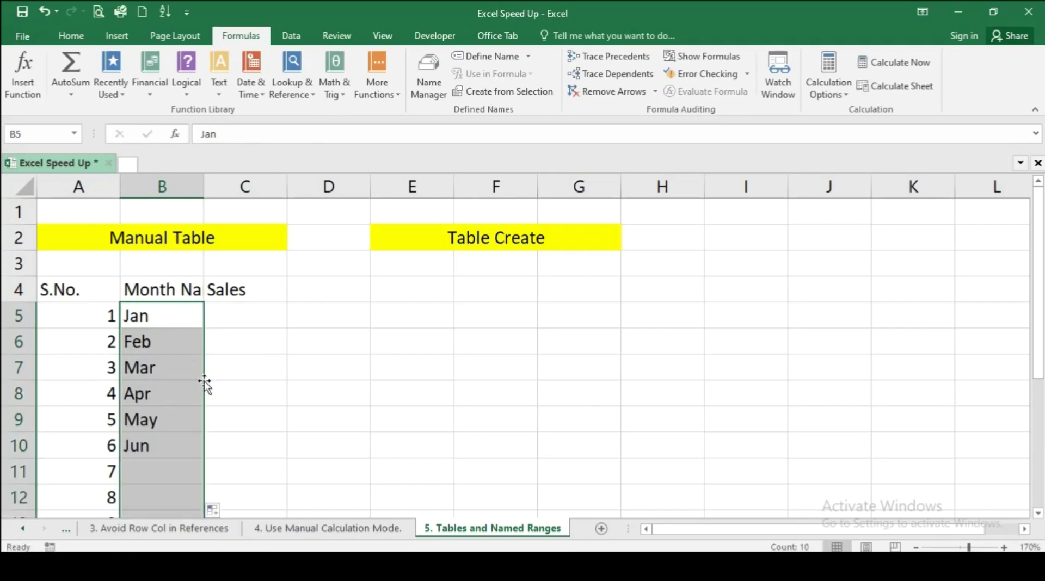
Enter sales of 1500, 200, 5500 and 2500 for Jan to Apr in cells C5 to C8
click(236, 370)
click(232, 315)
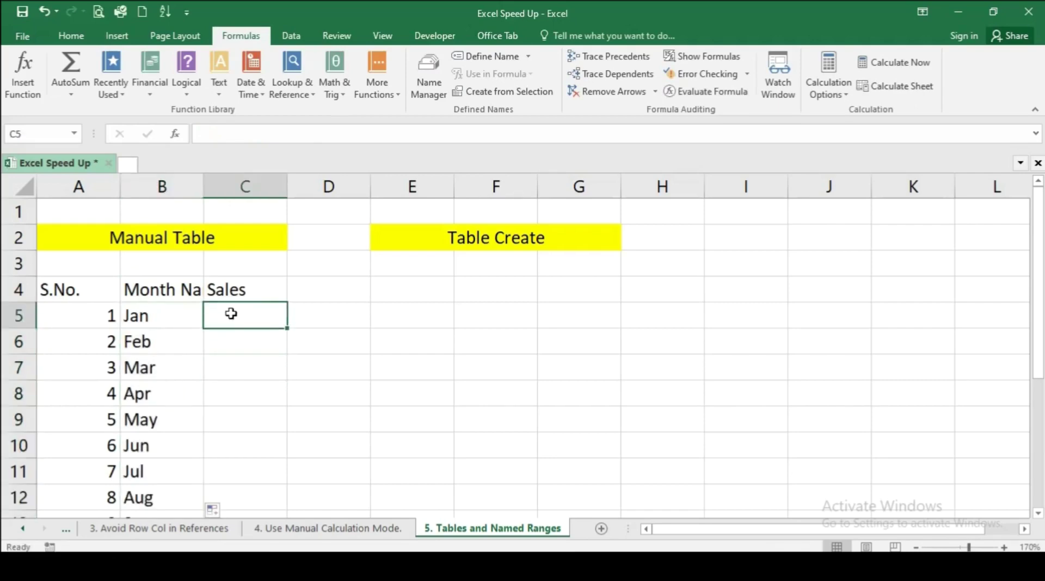
text(1500)
key(Return)
text(200)
key(Return)
text(5500)
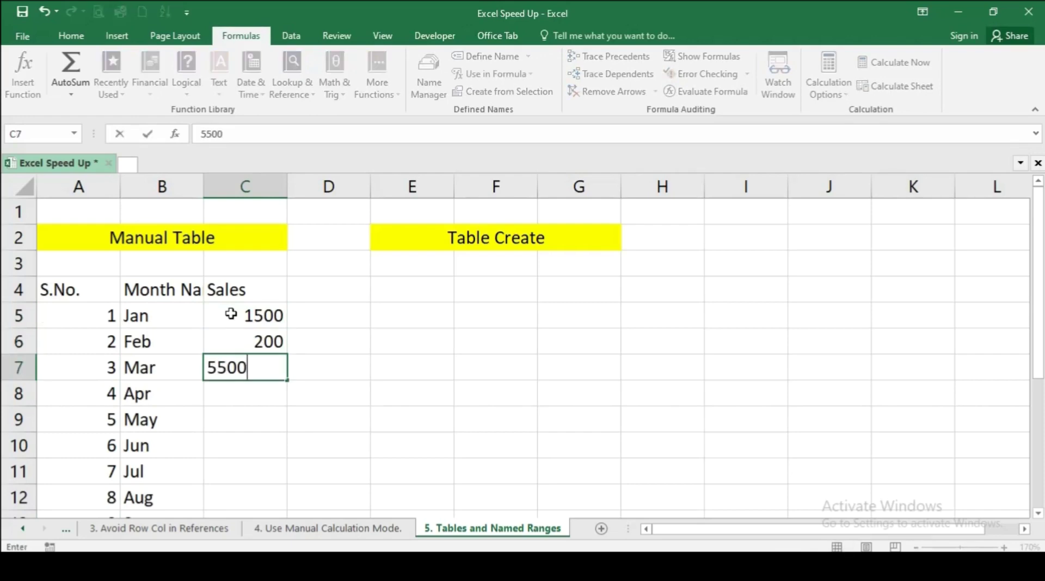
key(Return)
text(25)
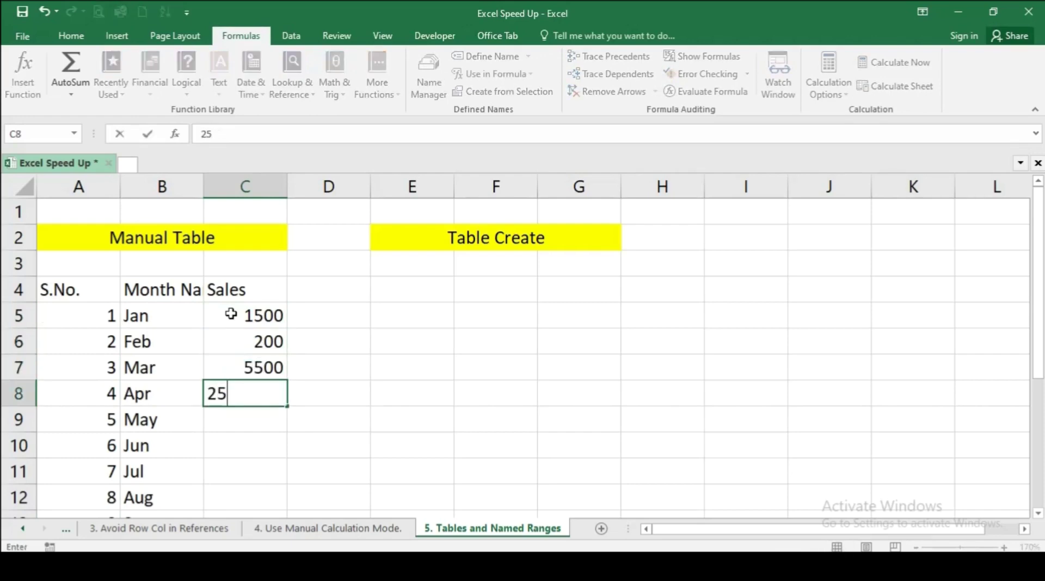
text(00\)
key(BackSpace)
click(267, 360)
Copy the Feb to Apr sales in C6:C8 into C9:C11 and C12:C14 to complete the column through Oct
click(270, 344)
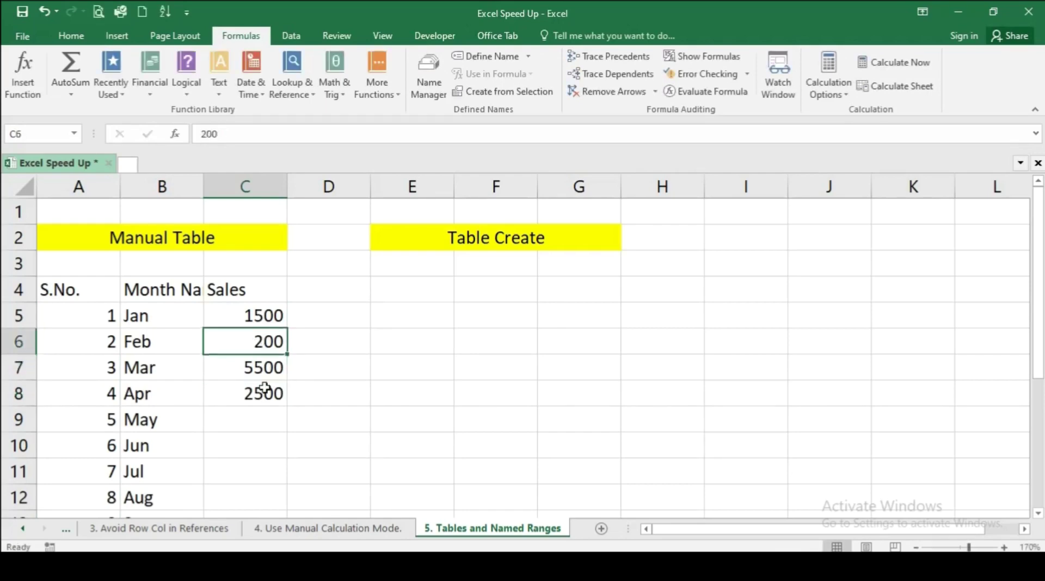
shift+click(265, 387)
key(ctrl+c)
click(264, 420)
key(ctrl+v)
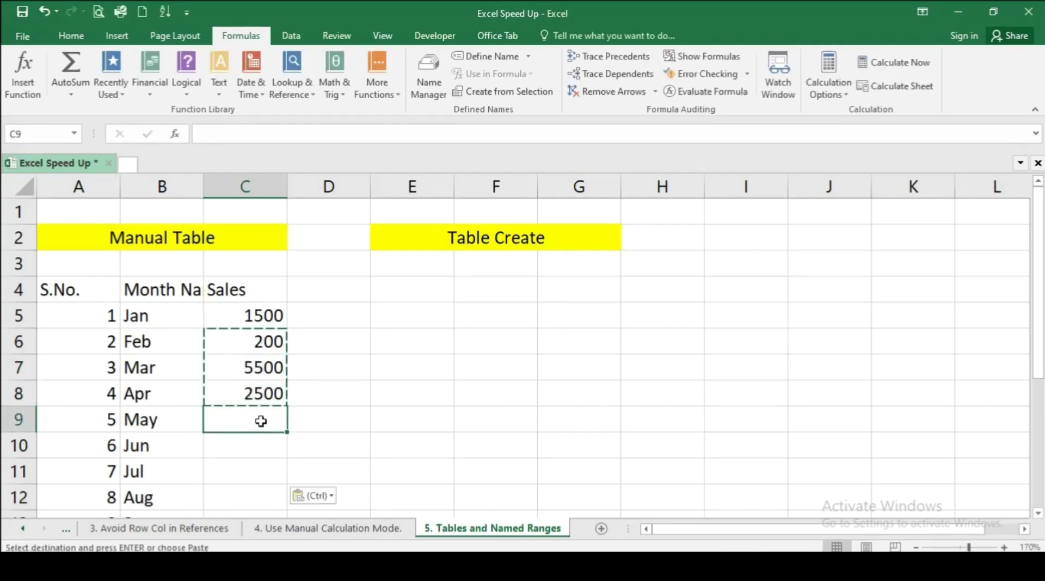
scroll(261, 421, down, 3)
click(241, 236)
key(ctrl+v)
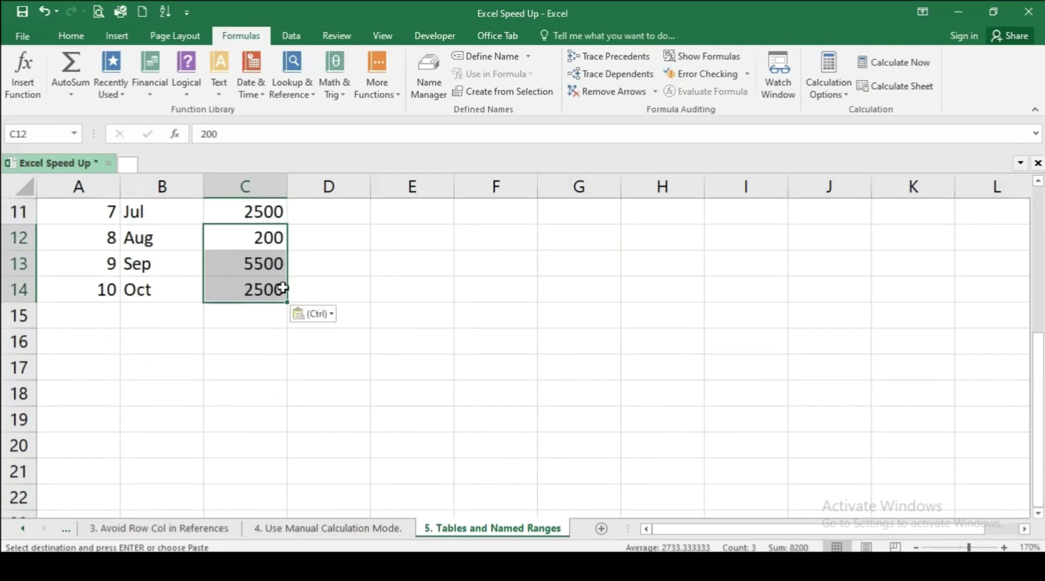
Widen column B to fit its contents so that the Month Name header shows in full
scroll(283, 289, up, 4)
click(315, 348)
click(317, 314)
key(Escape)
click(331, 360)
click(335, 316)
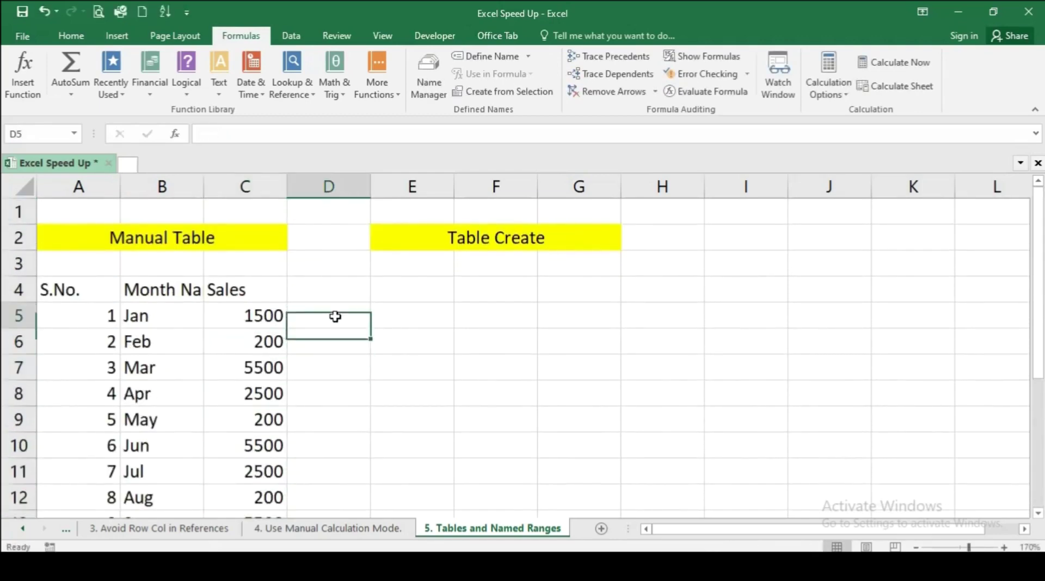
double_click(203, 187)
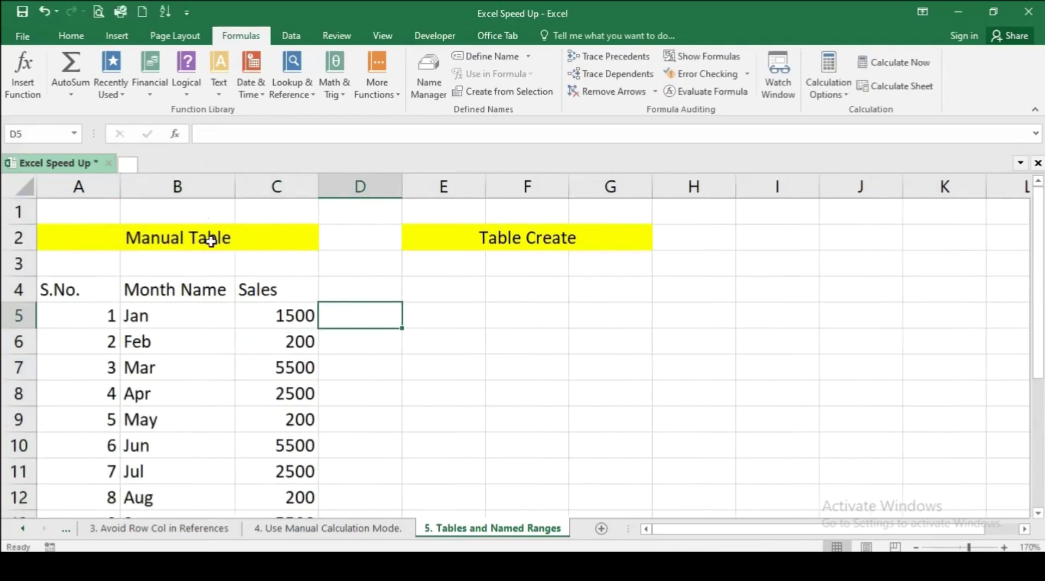
click(357, 339)
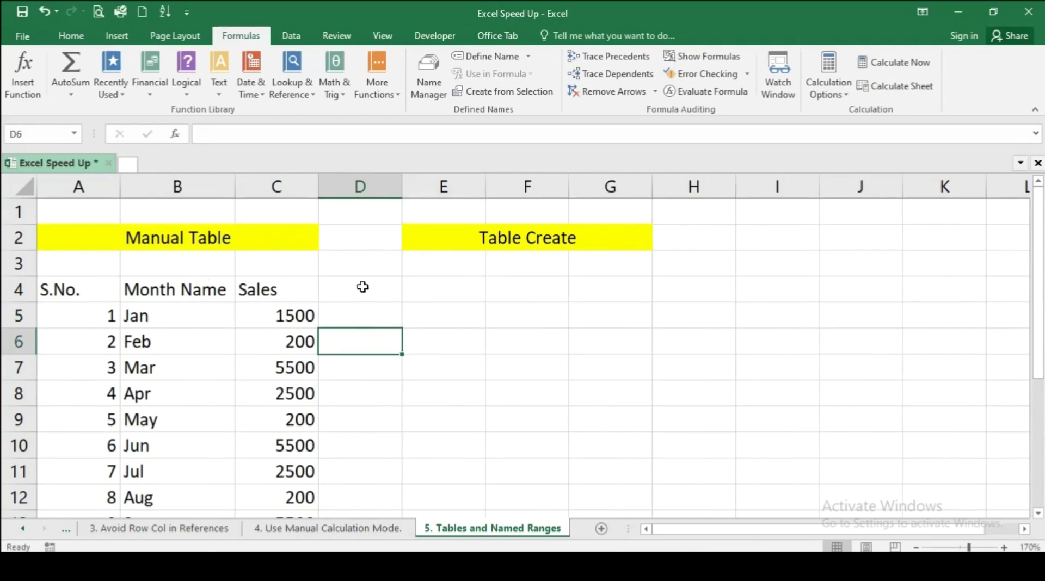
Total the manual table's sales in cell I5 with the formula =SUM(C5:C14)
click(743, 310)
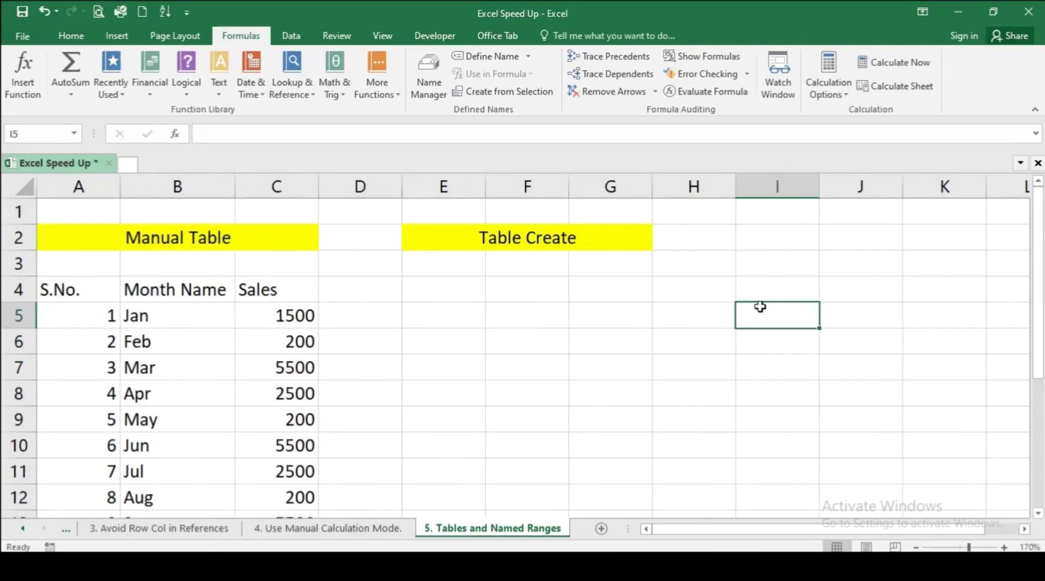
text(=sum)
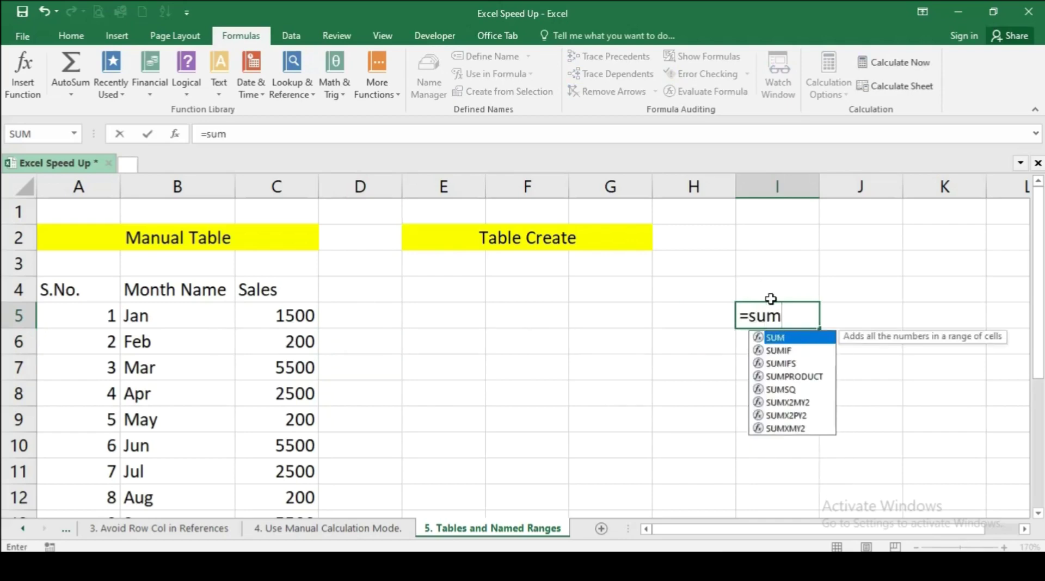
key(Tab)
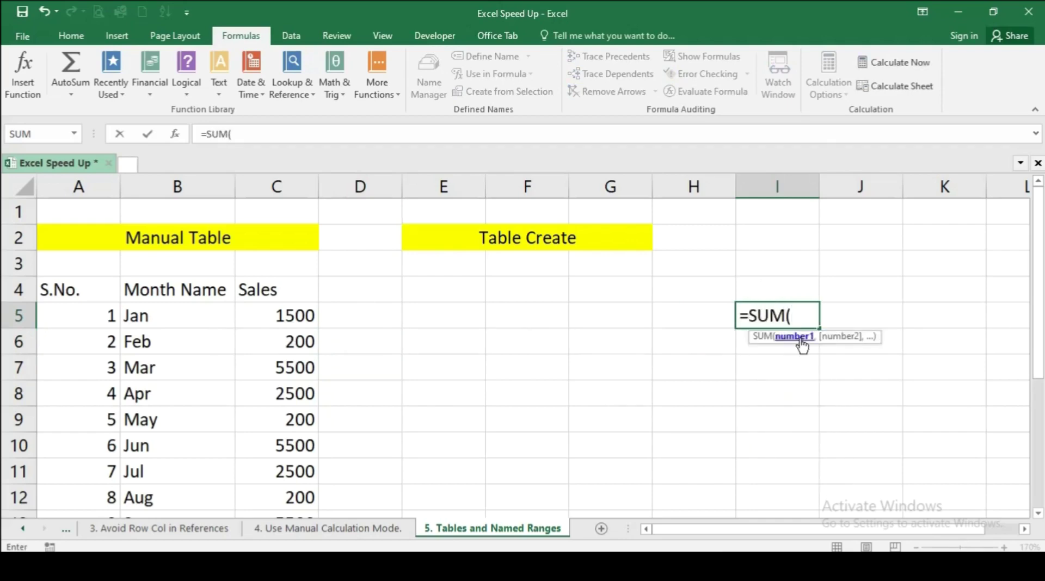
drag(291, 309, 285, 510)
scroll(305, 370, up, 1)
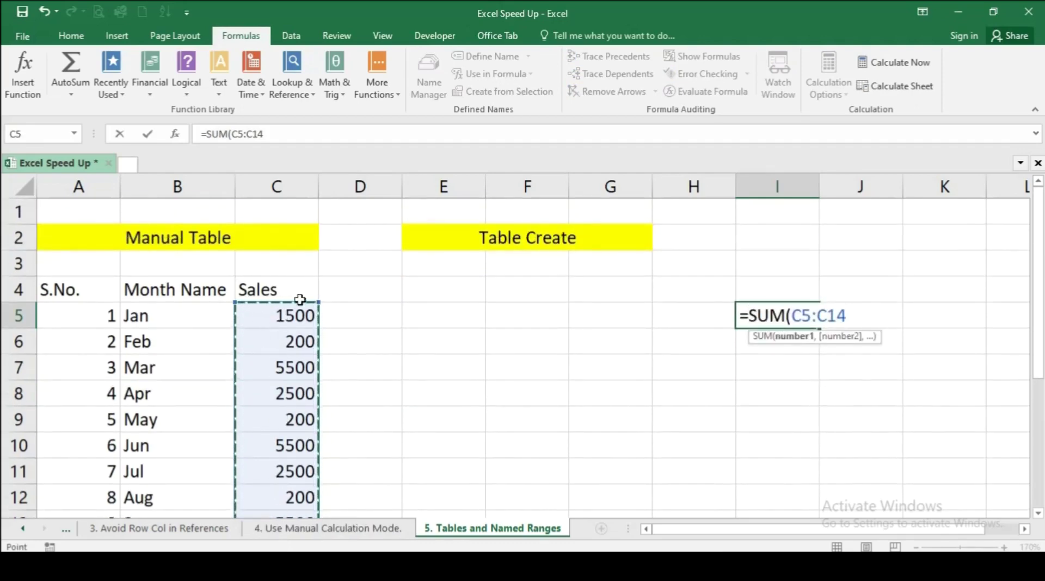
text())
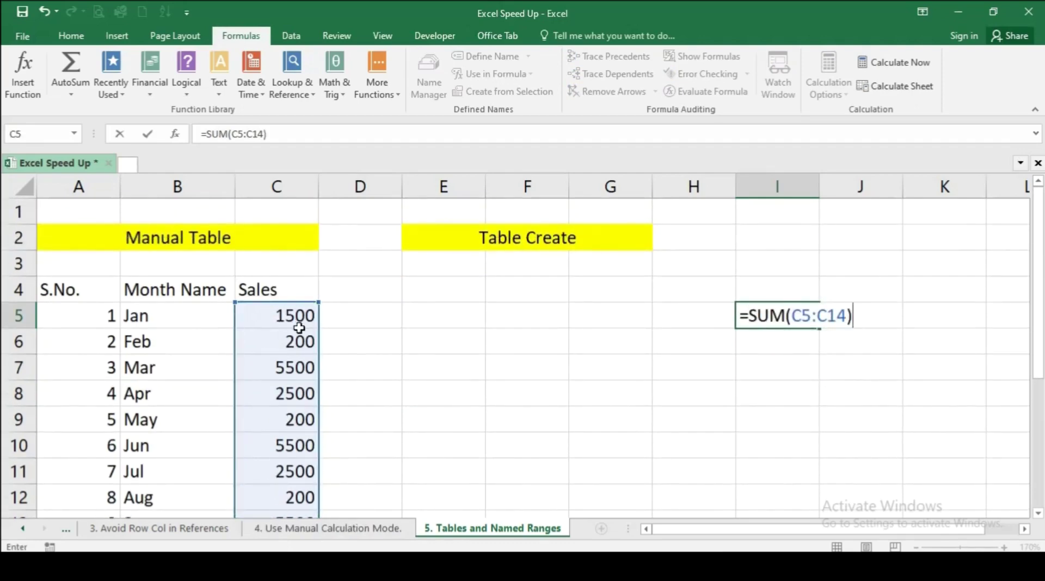
key(Return)
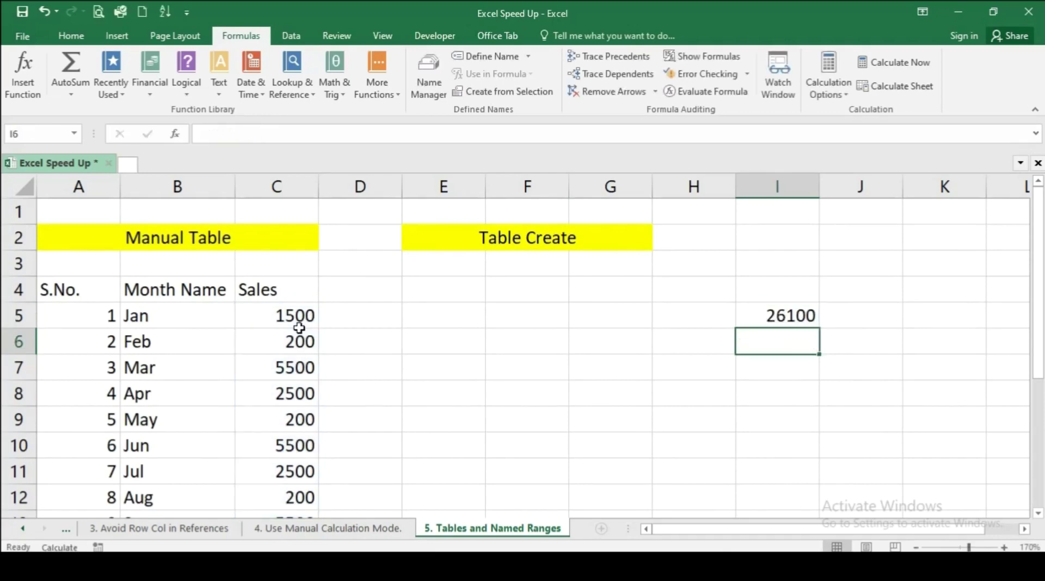
Define the name Sales for the sales values in C5:C14 of the manual table
drag(294, 315, 313, 517)
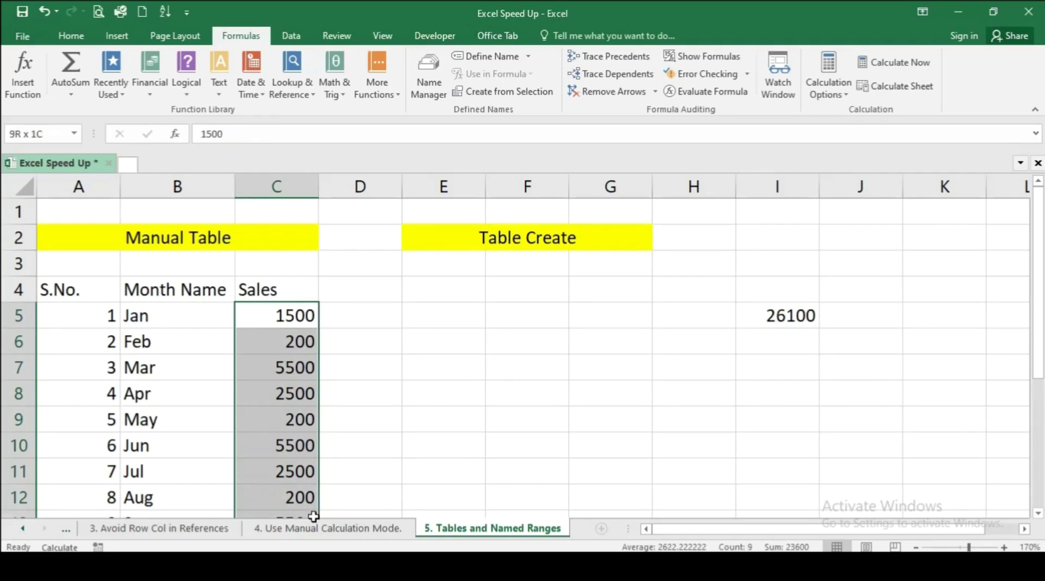
click(430, 370)
drag(310, 314, 288, 471)
scroll(327, 367, up, 2)
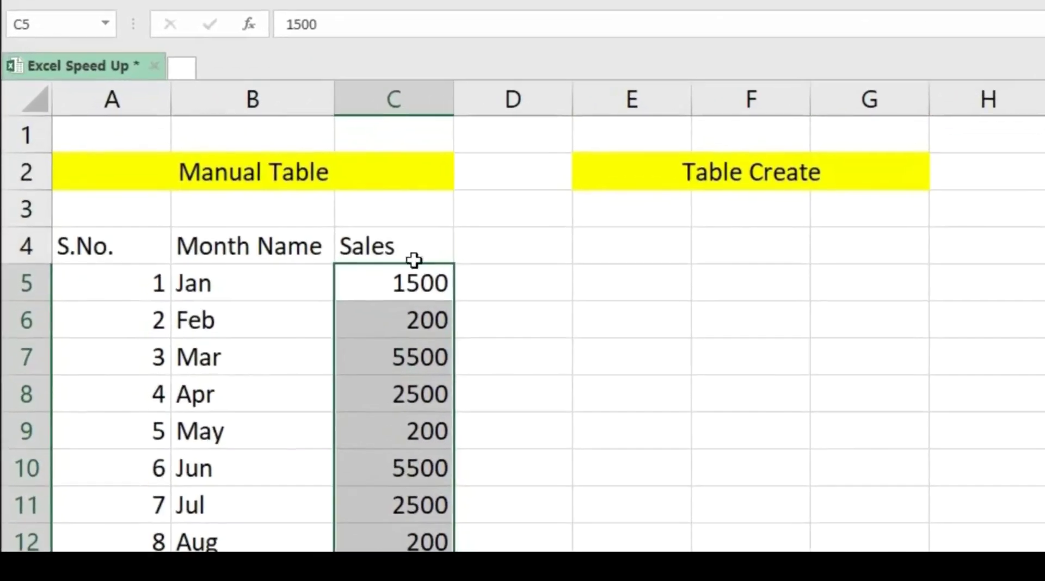
click(43, 23)
text(Sales)
key(Return)
click(467, 224)
click(1040, 283)
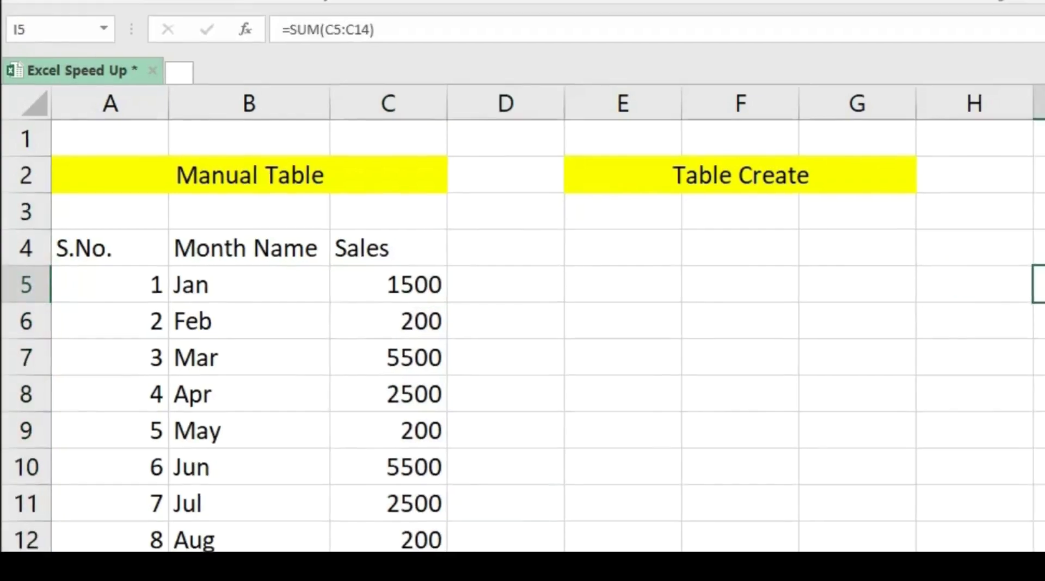
Total the sales in cell E5 through the named range, using the formula =SUM(Sales)
click(519, 251)
click(594, 255)
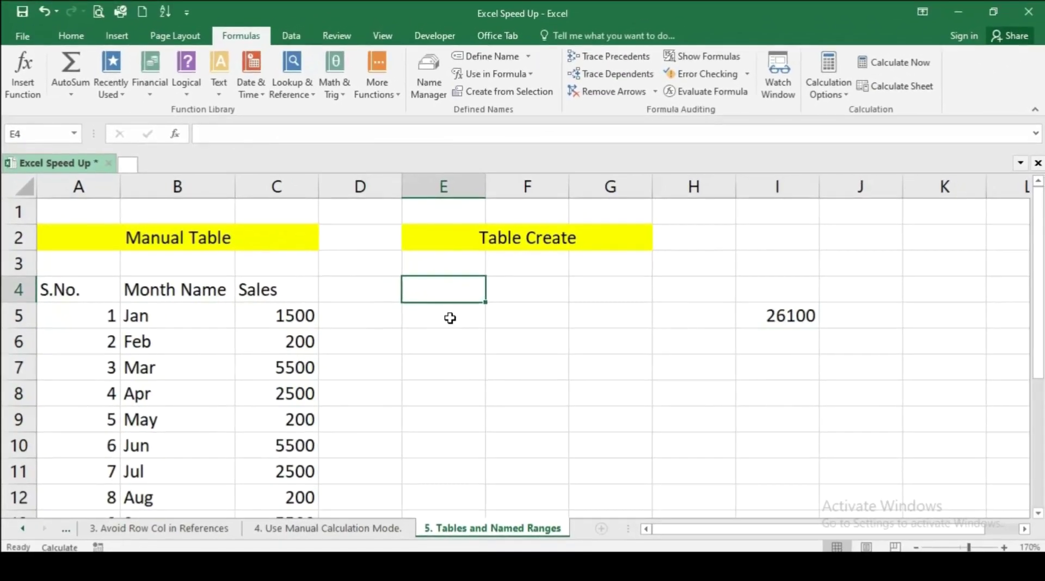
click(492, 311)
text(=sum)
key(Tab)
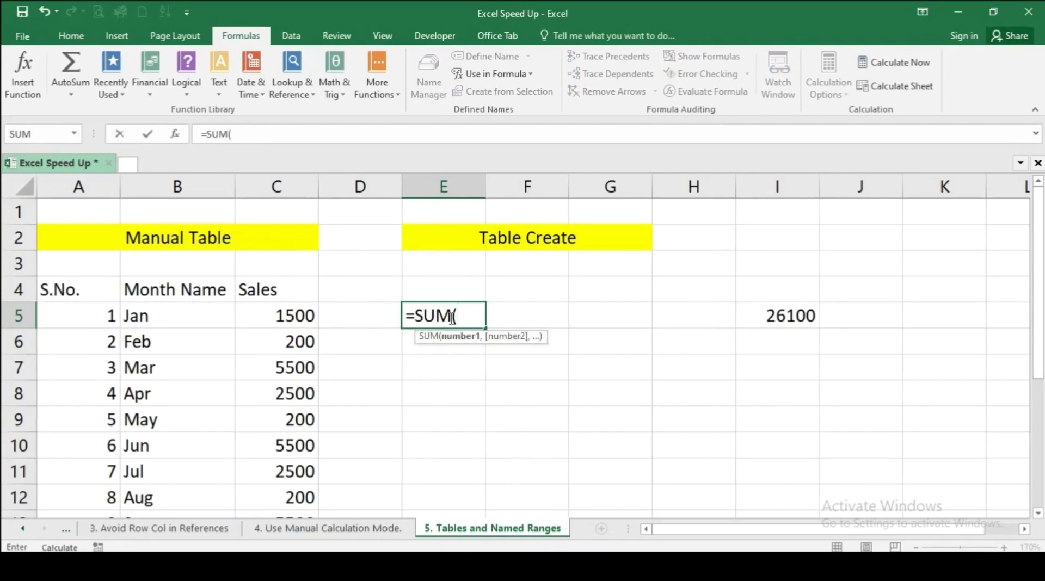
text(sa)
double_click(485, 351)
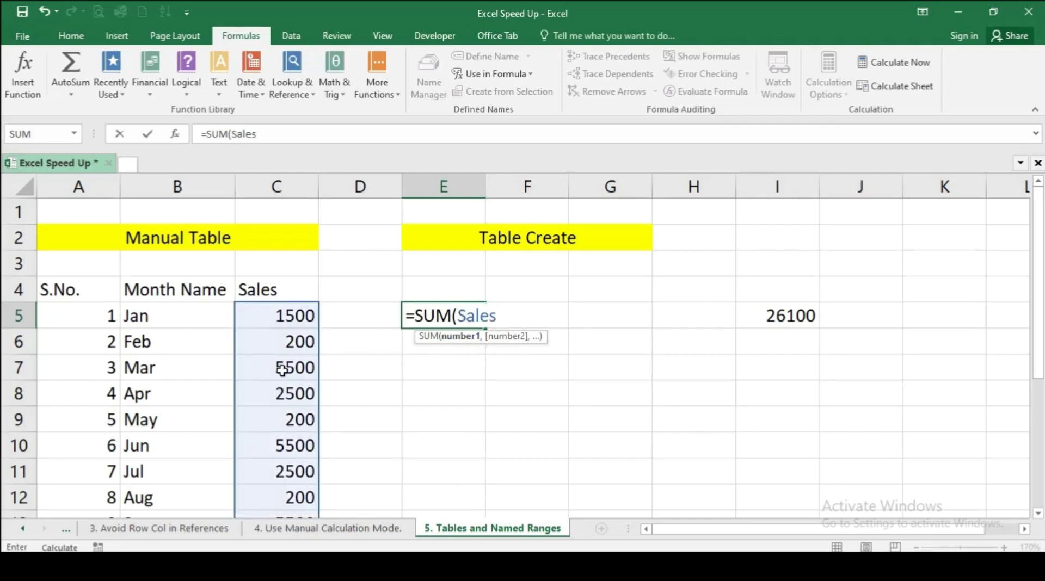
text())
key(Return)
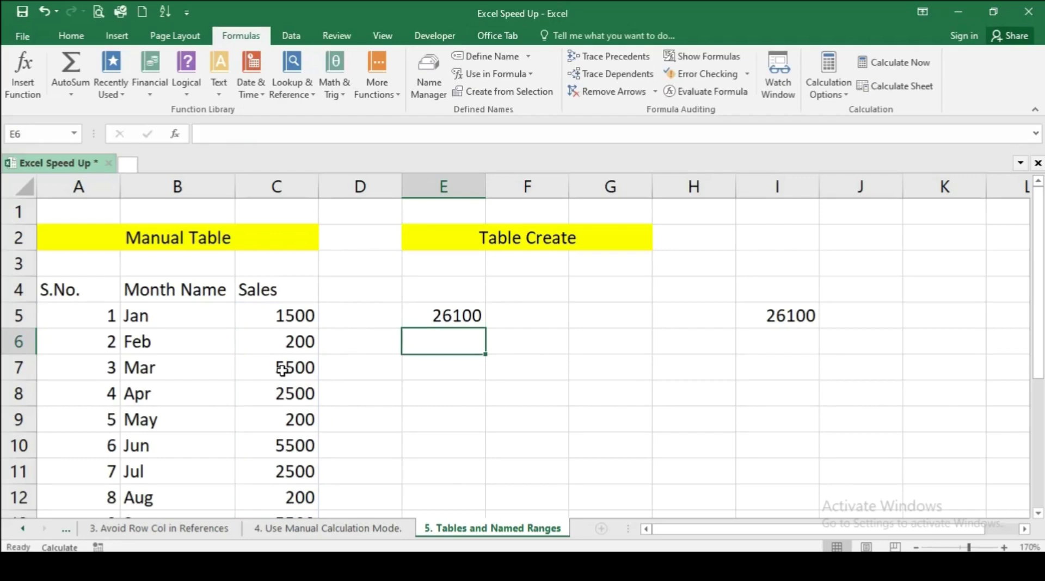
Compare the cell-reference formula in I5 with the named-range formula in E5 and inspect the cells they cover
drag(277, 342, 283, 471)
click(803, 313)
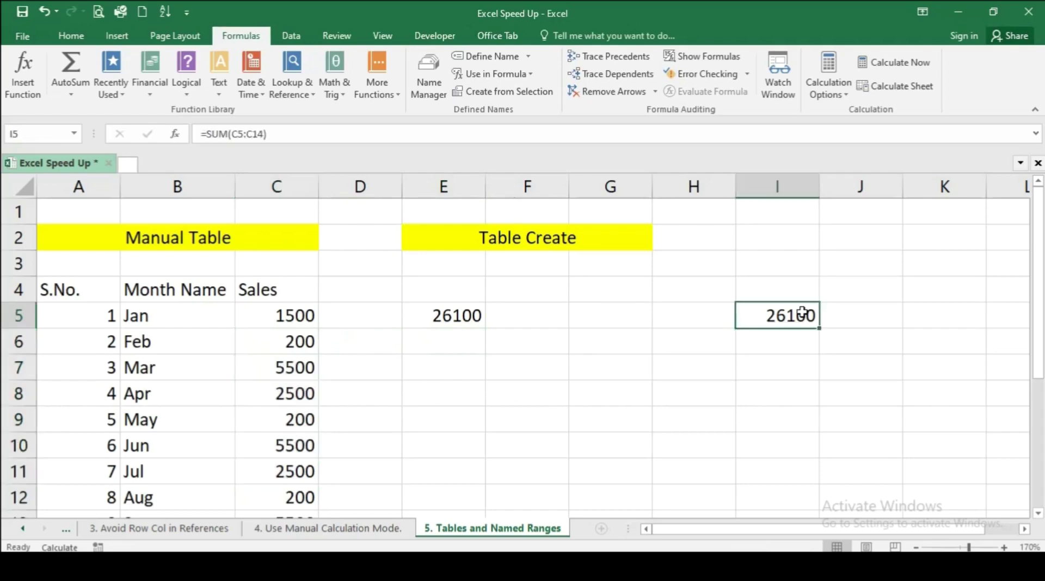
double_click(803, 313)
key(Return)
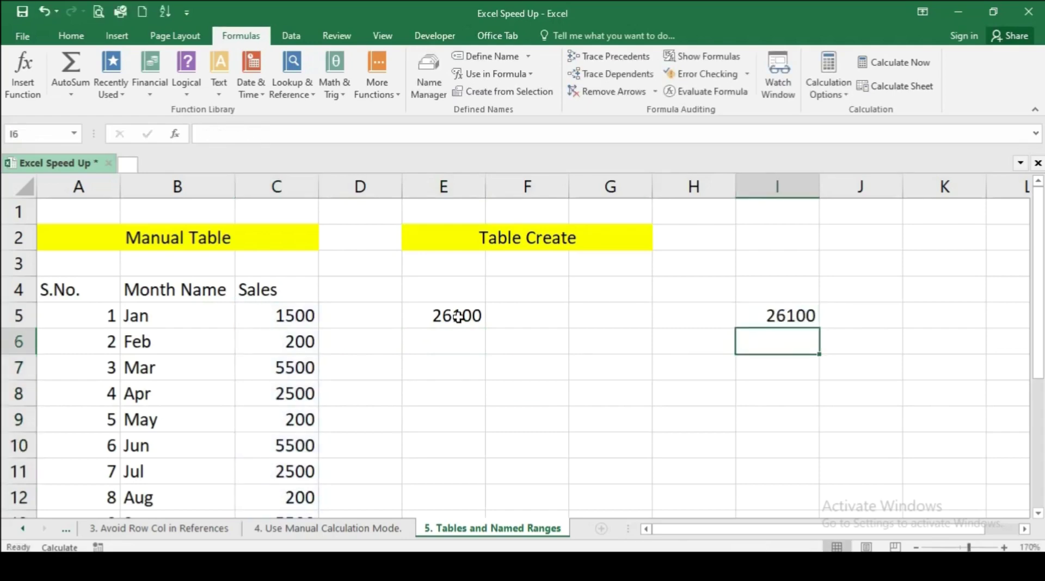
double_click(457, 315)
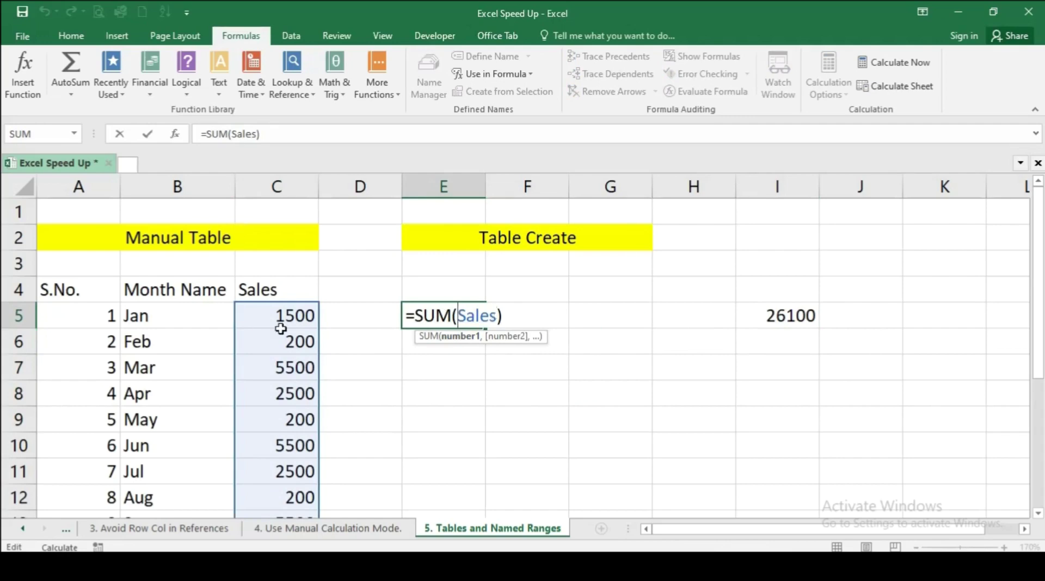
key(Return)
drag(277, 325, 279, 481)
scroll(174, 305, up, 1)
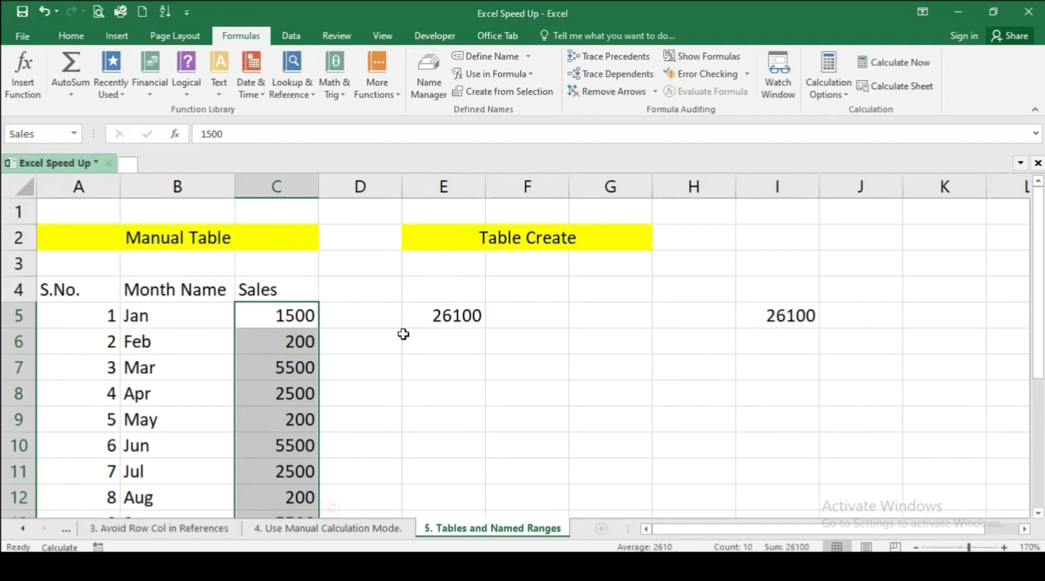
click(435, 342)
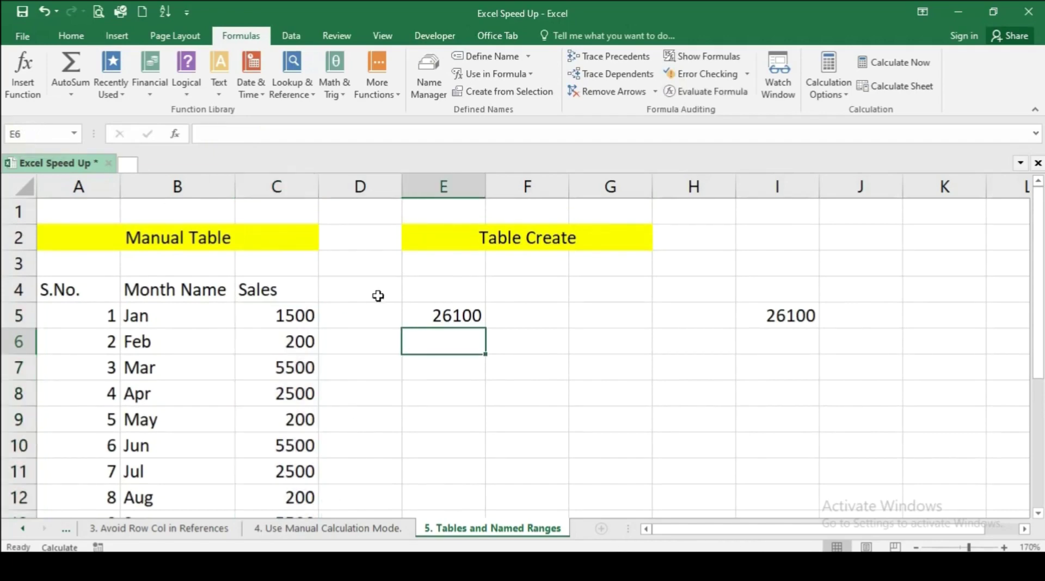
click(374, 340)
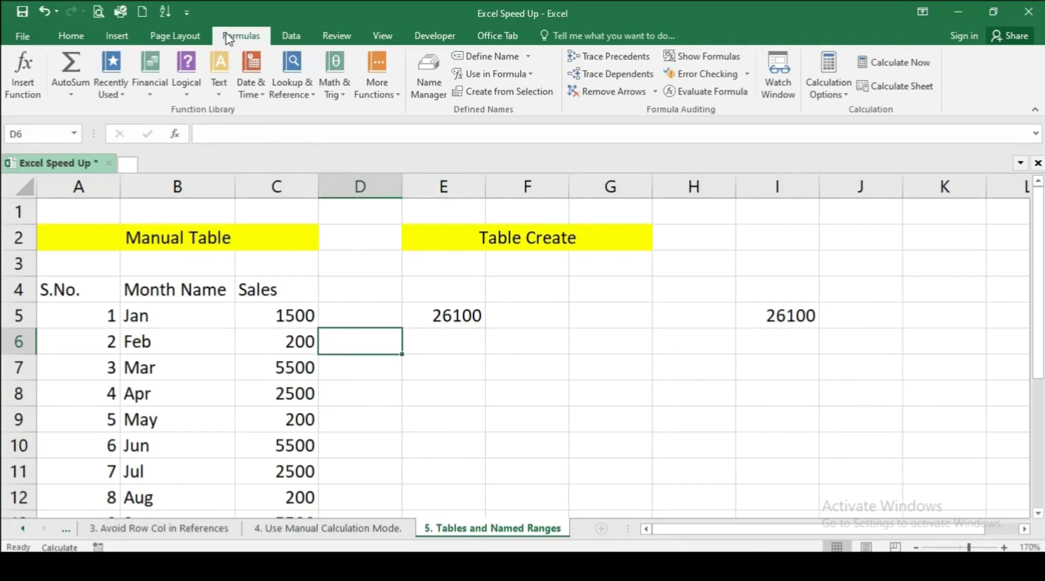
Edit the Sales name in the Name Manager, keeping its reference as C5:C14 on the Tables and Named Ranges sheet
click(429, 76)
drag(570, 114, 493, 124)
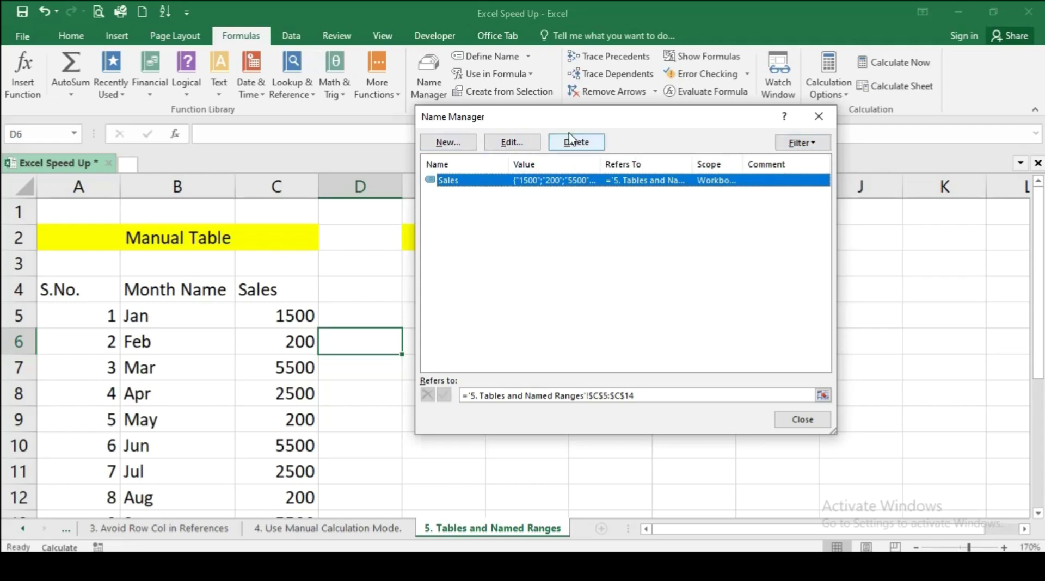
click(512, 142)
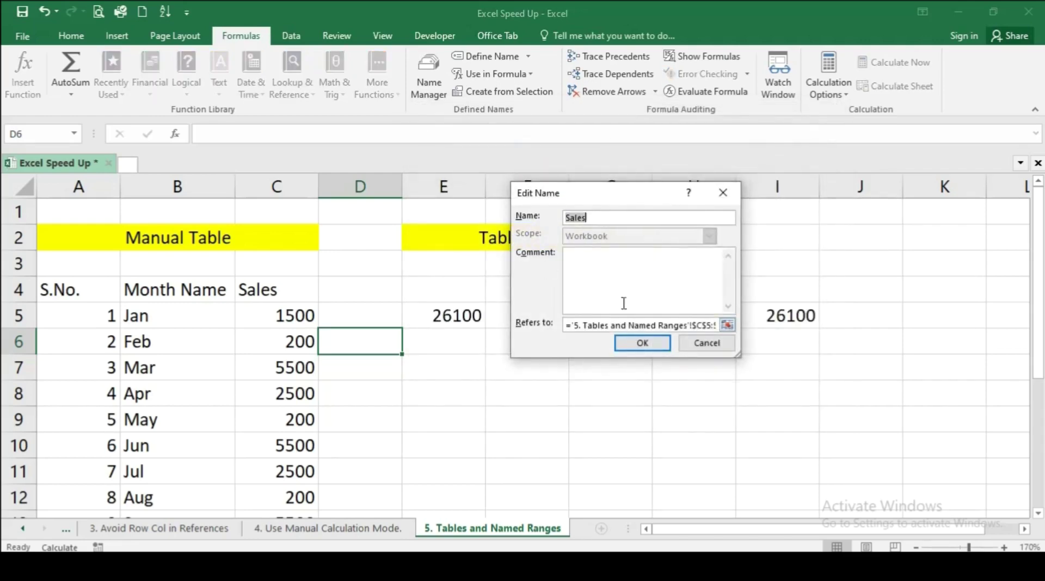
click(727, 325)
drag(304, 263, 297, 499)
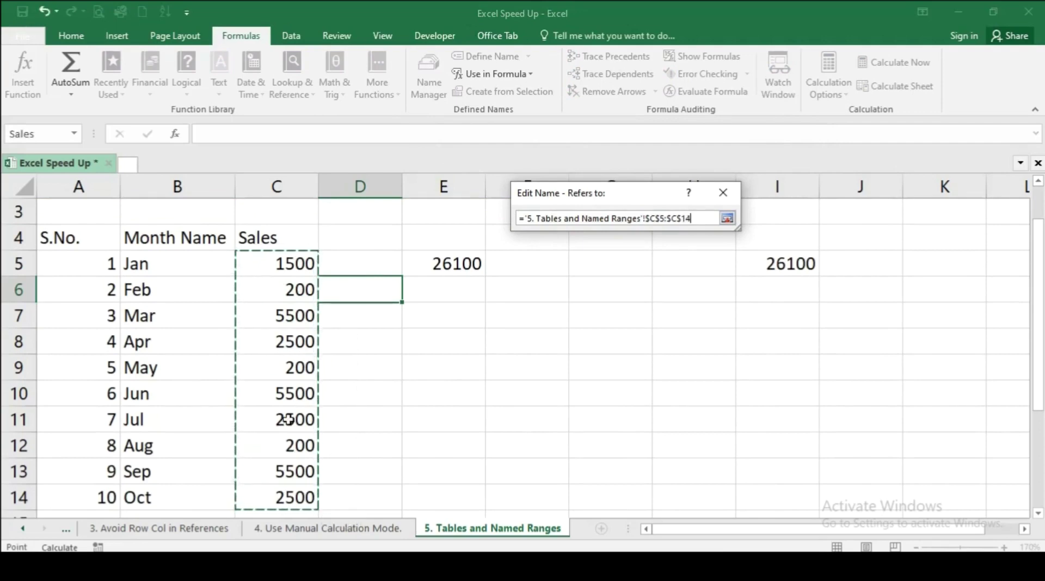
click(732, 219)
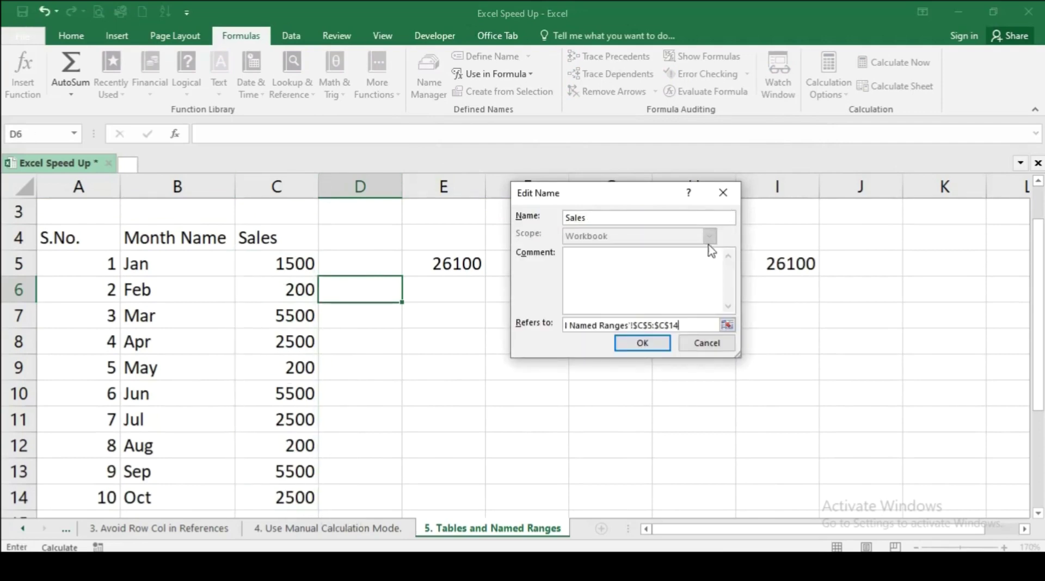
click(657, 344)
click(800, 420)
Delete the two sample SUM formulas from cells E5 and I5
click(419, 286)
scroll(419, 287, up, 1)
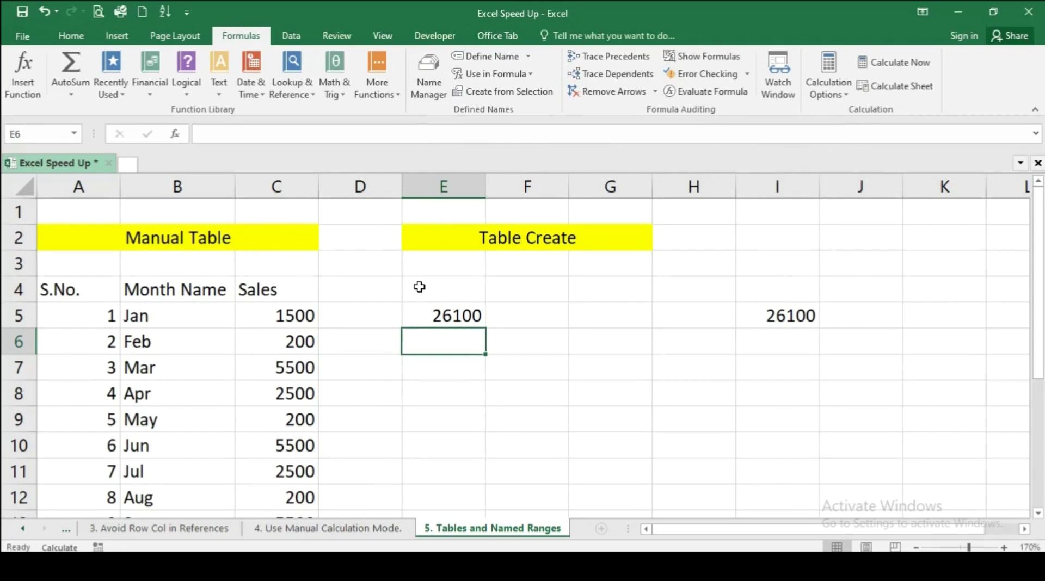
click(479, 315)
key(Delete)
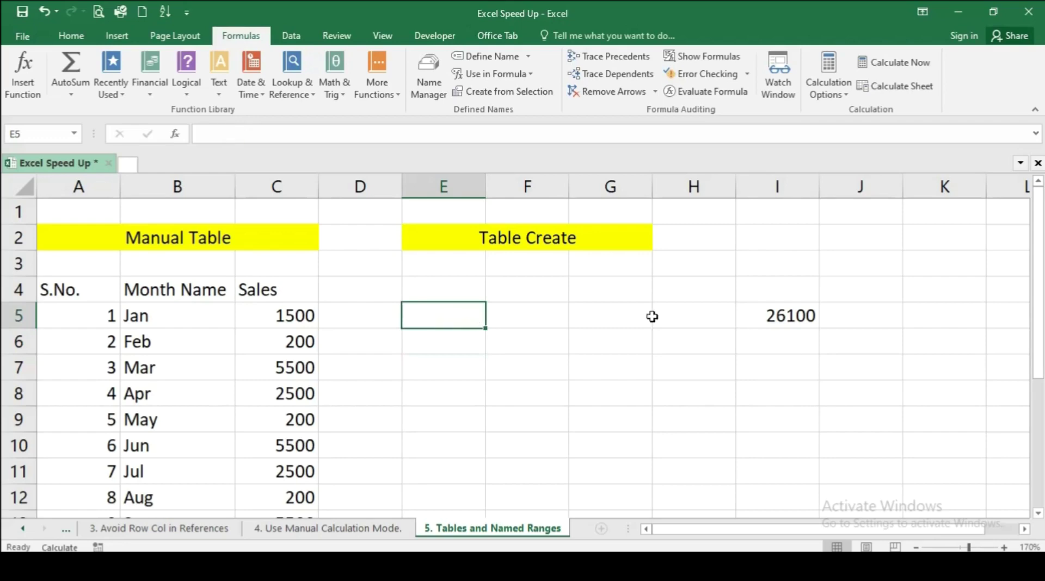
click(769, 315)
key(Delete)
click(543, 338)
Copy the headers S.No., Month Name and Sales from A4:C4 to E4:G4 and fit the widths of columns E and F
drag(53, 291, 275, 294)
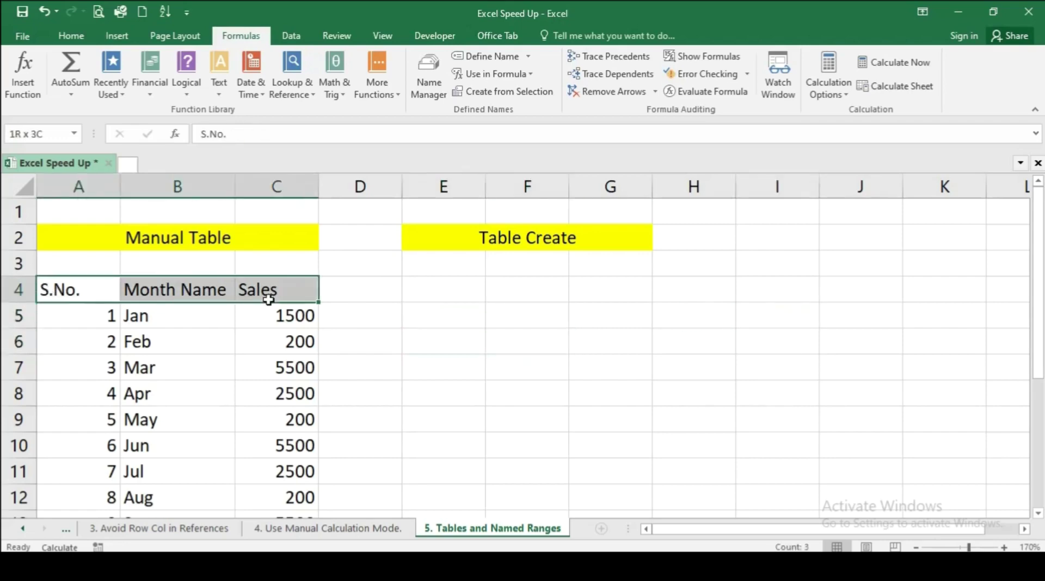
key(ctrl+c)
right_click(426, 286)
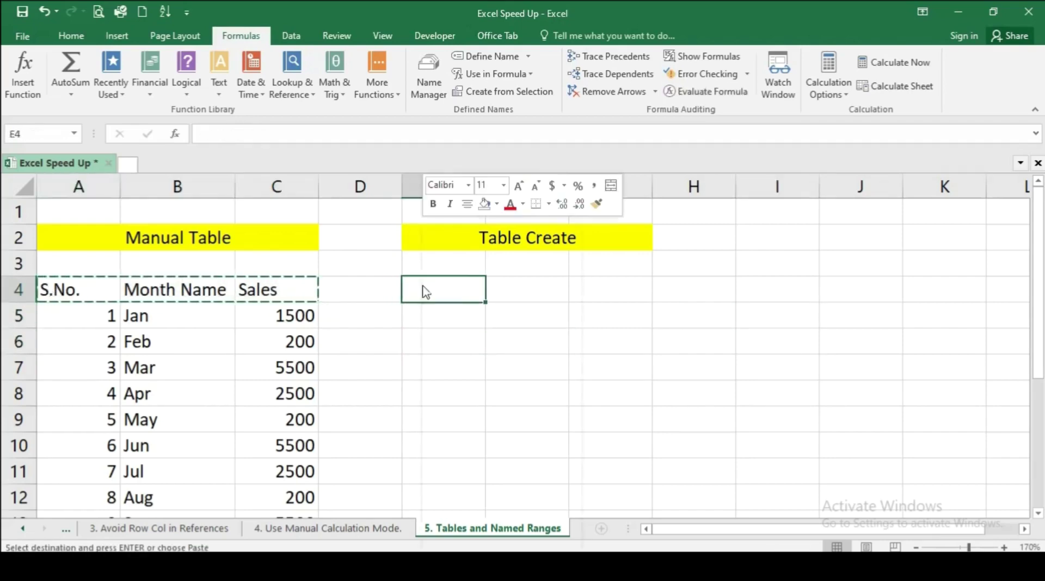
click(462, 297)
click(512, 329)
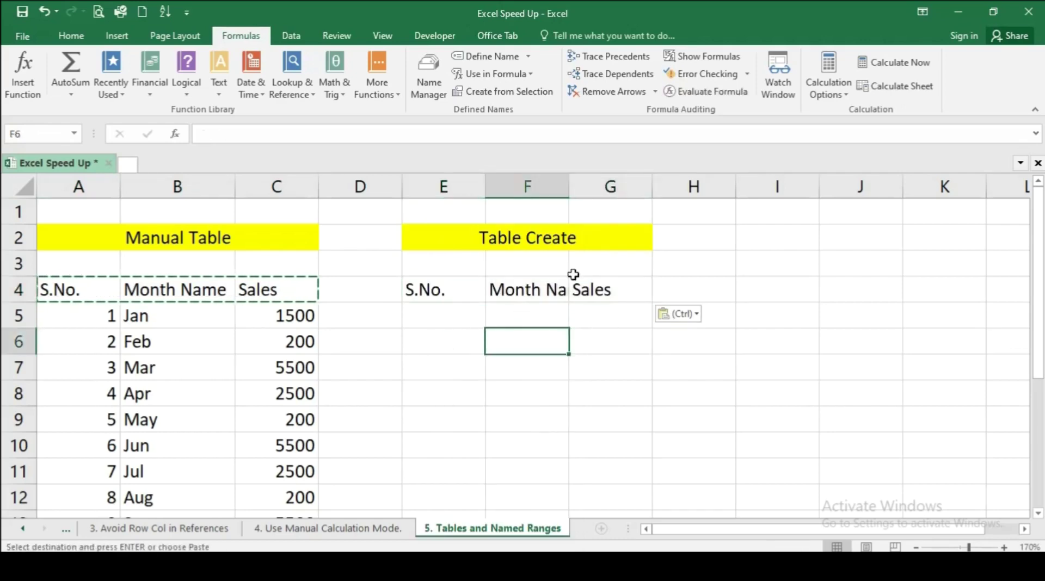
double_click(569, 186)
click(652, 308)
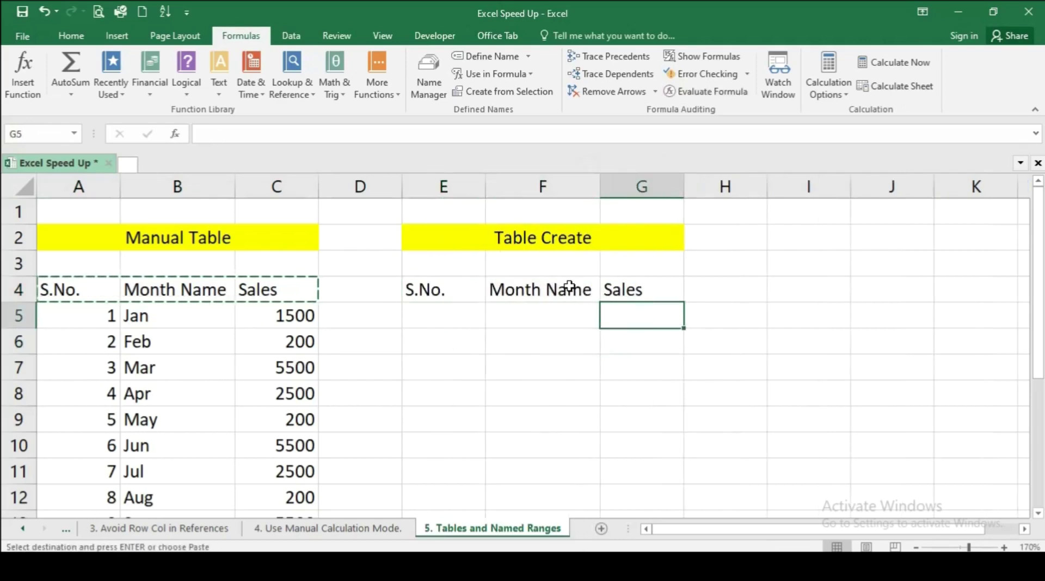
double_click(486, 177)
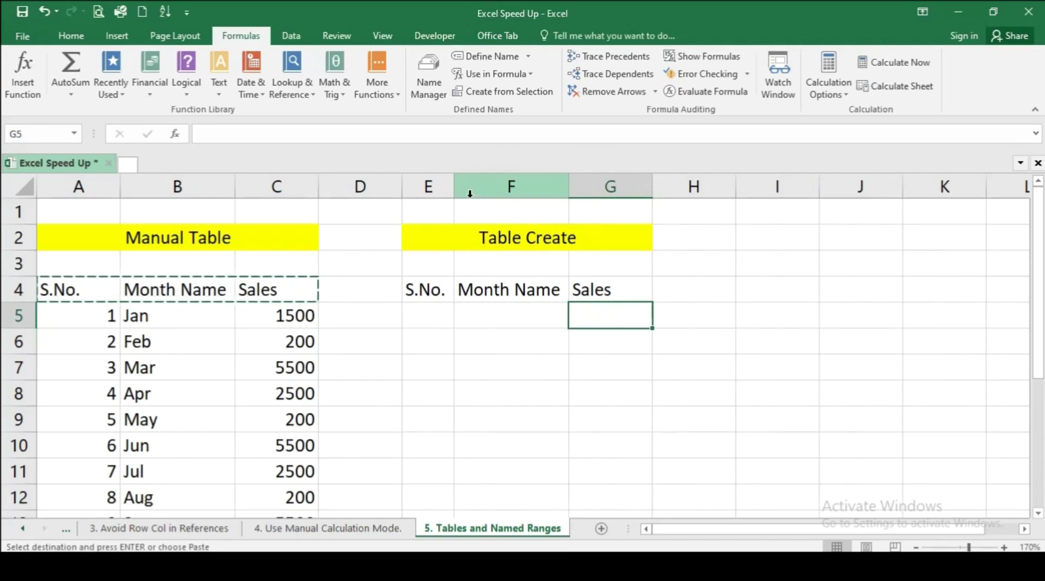
Create a table from the header range E4:G4, treating its first row as headers
drag(433, 286, 613, 286)
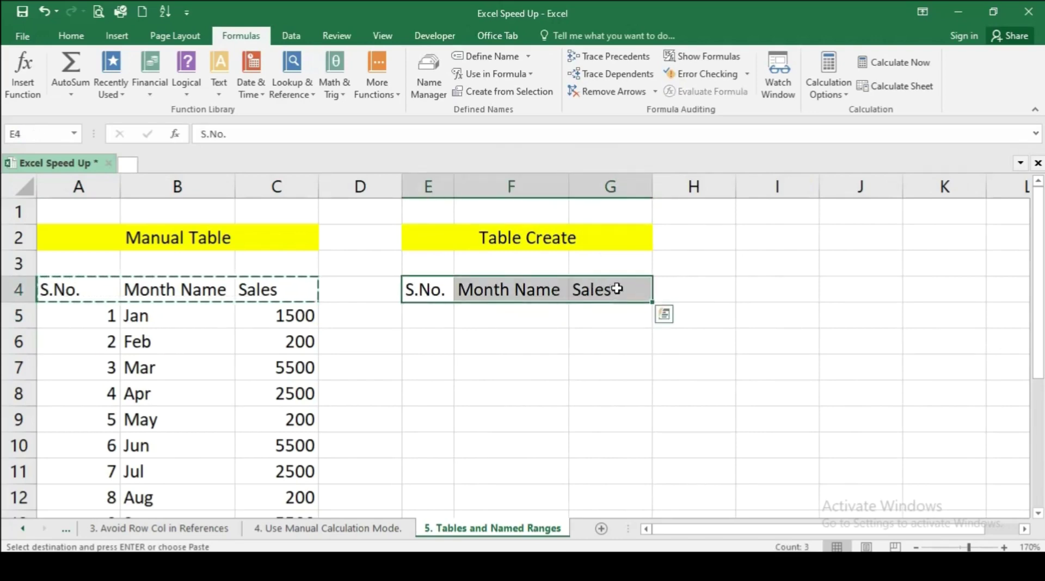
scroll(121, 43, up, 3)
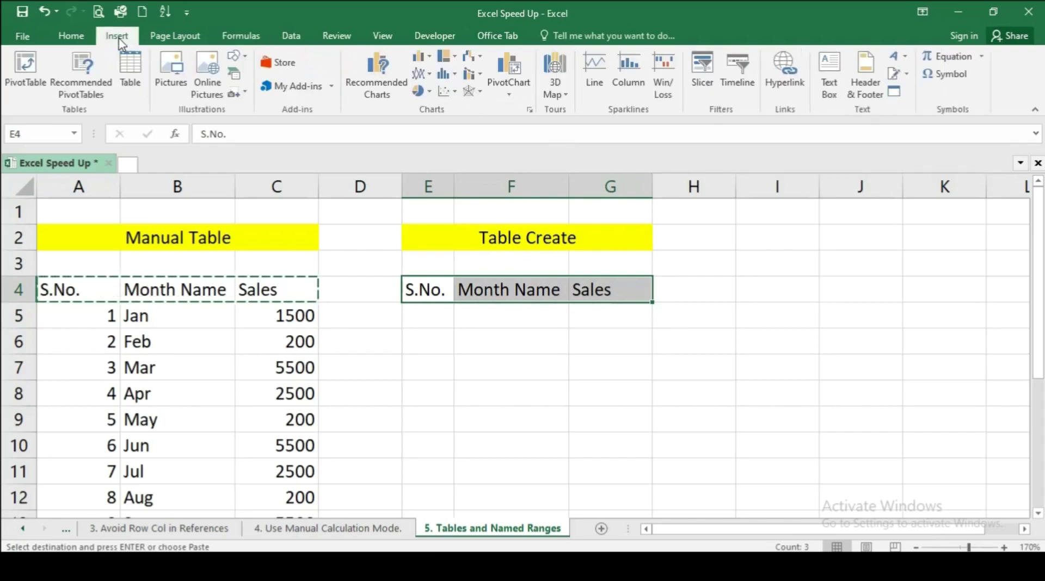
click(122, 42)
click(130, 77)
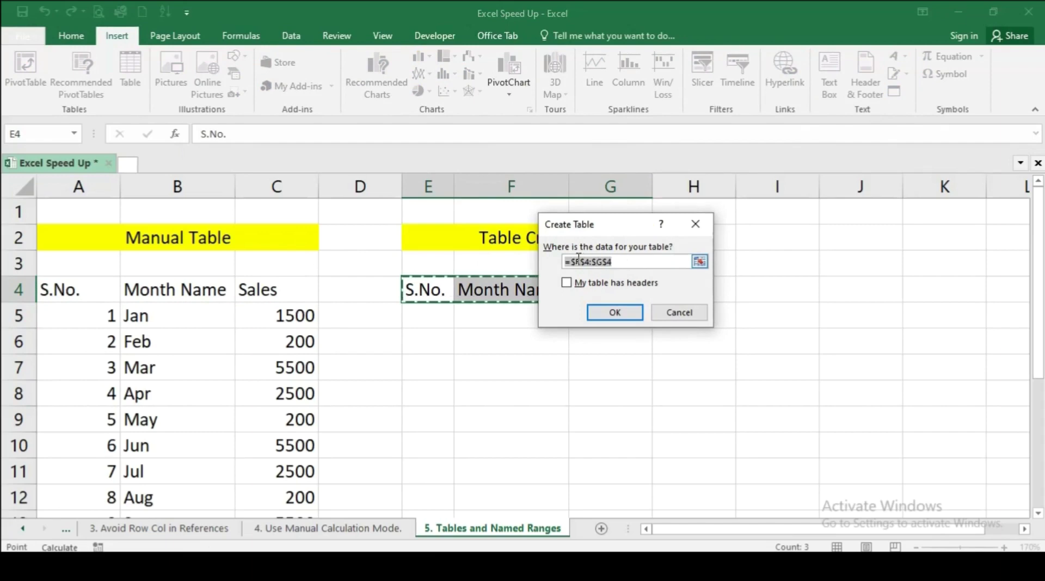
click(574, 289)
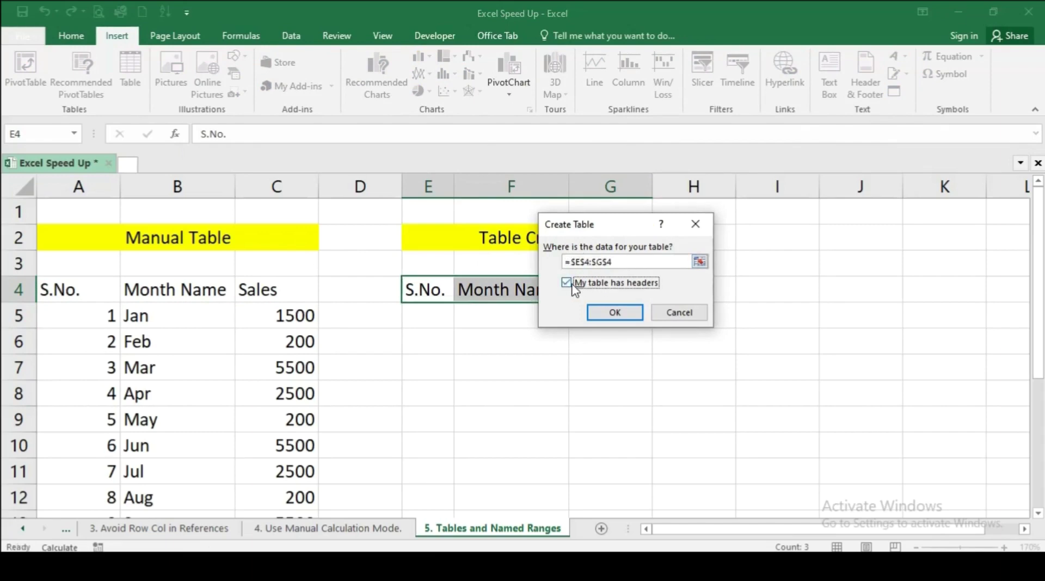
click(614, 313)
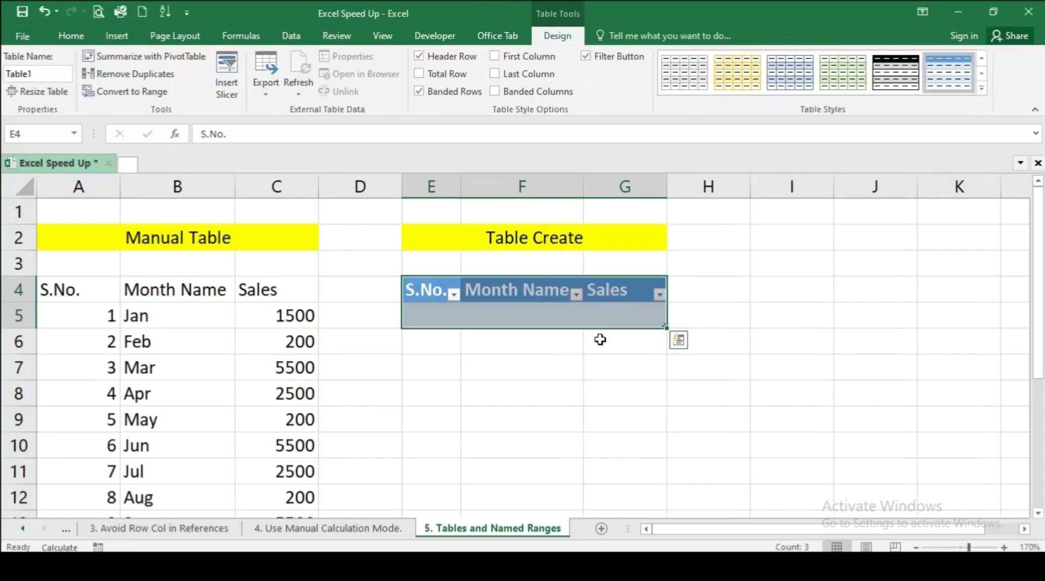
click(602, 359)
Fill the table's first data row, E5:G5, with serial number 1, month Jan and sales 150
click(459, 308)
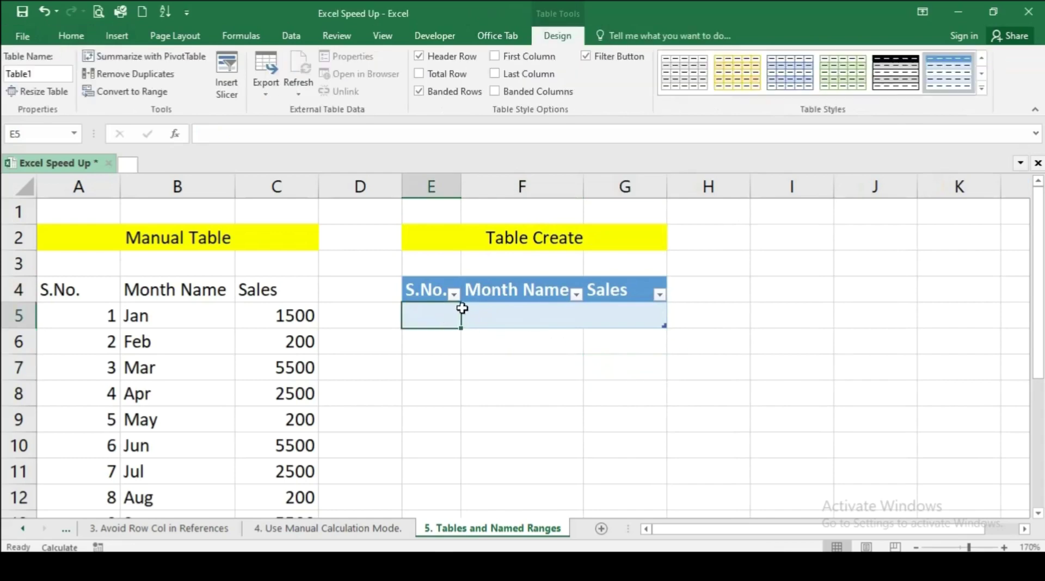
text(1)
key(Tab)
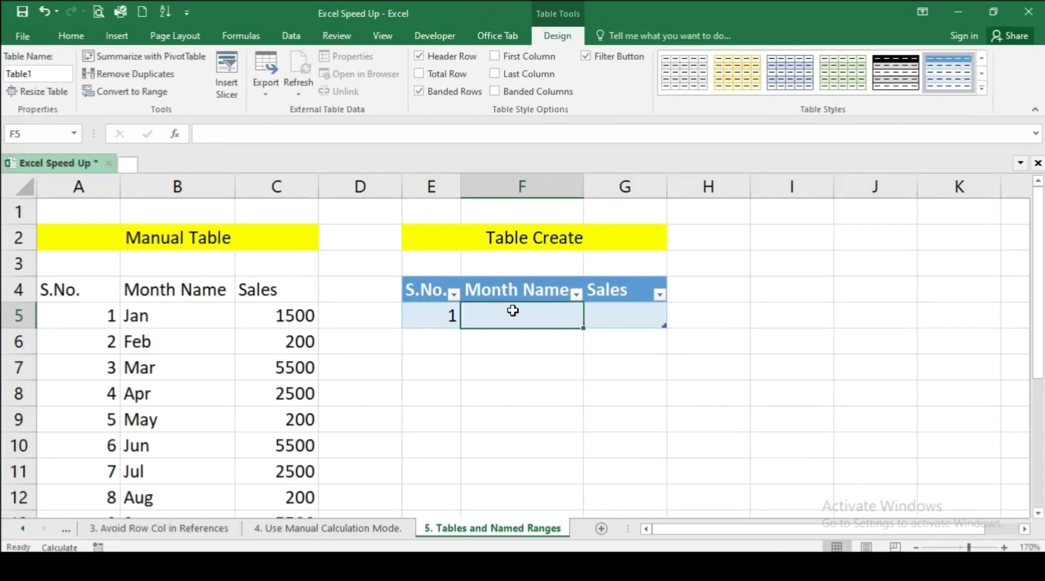
text(Jan)
key(Tab)
text(150)
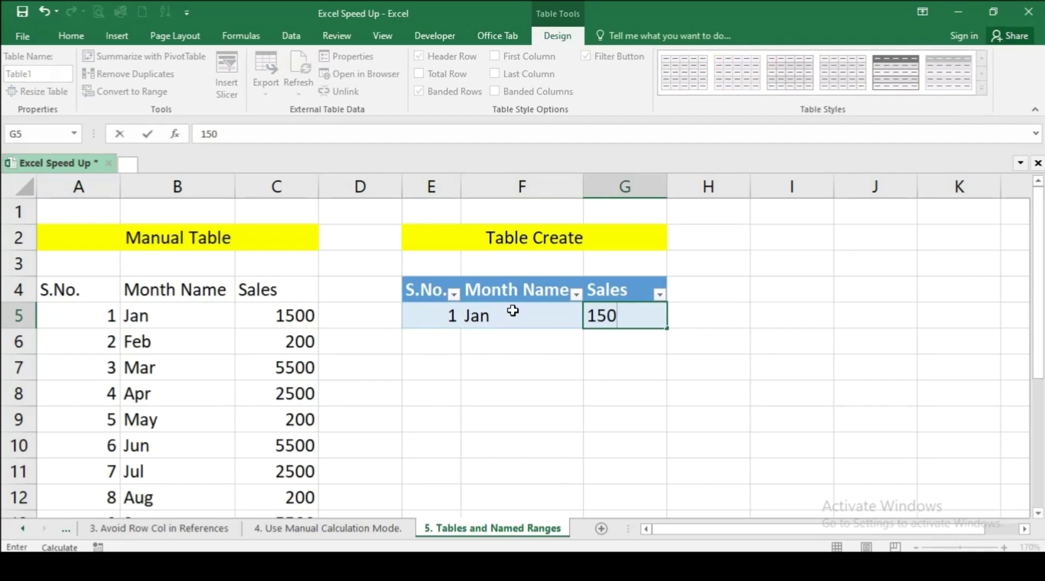
key(Return)
Add a second record directly below in row 6 with serial number 2, month Feb and sales 1500
text(2)
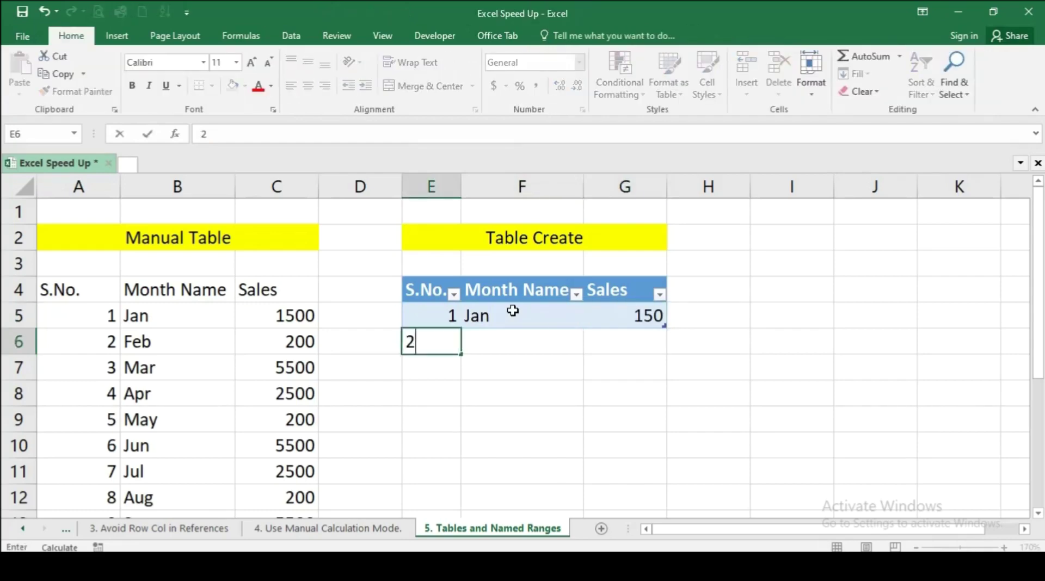
key(Tab)
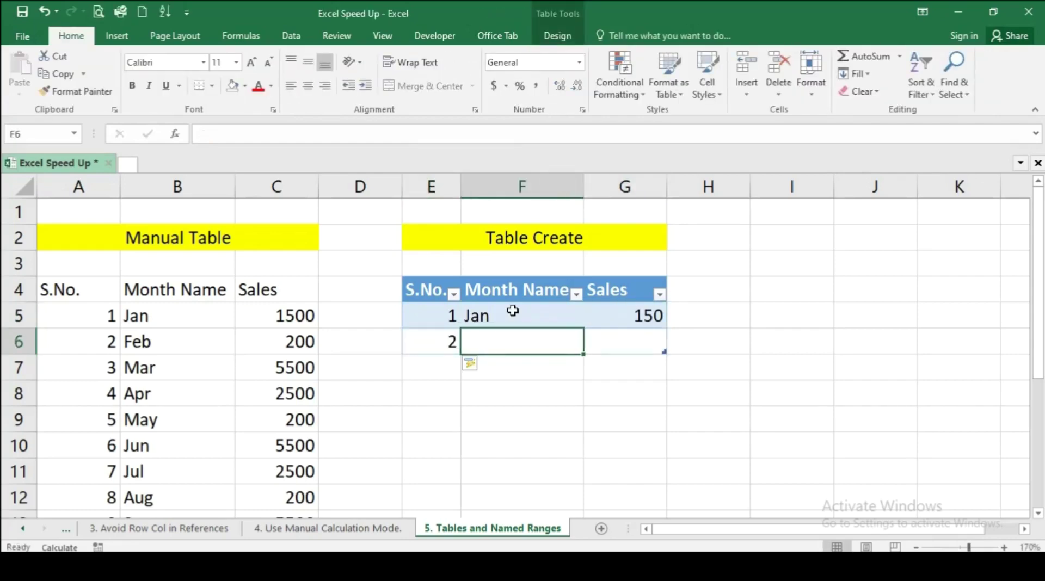
text(Feb)
key(Tab)
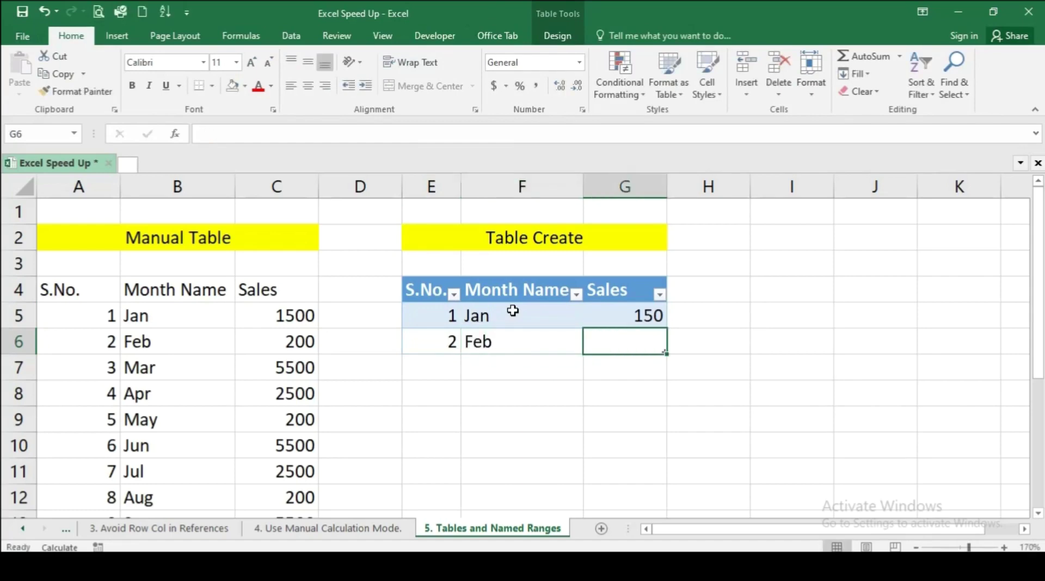
text(1500)
key(Return)
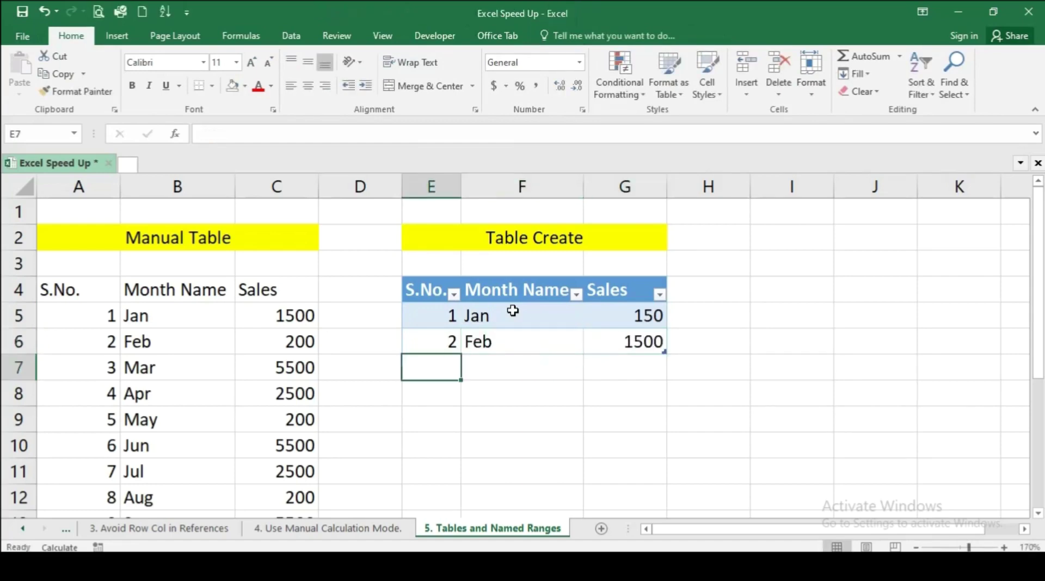
Add a third record in row 7 with serial number 3, month Mar and sales 200, and save the workbook
text(3)
key(Tab)
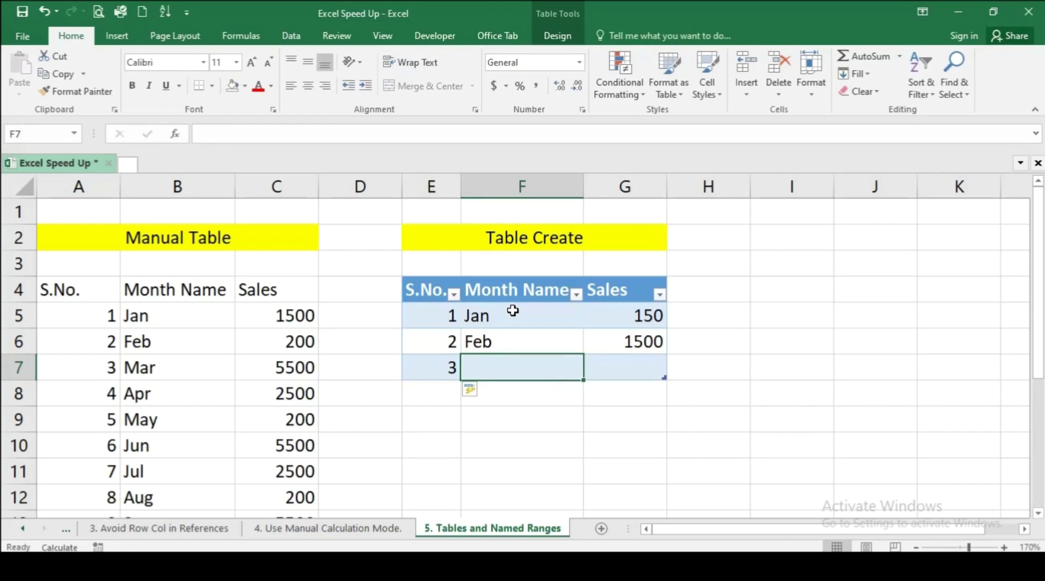
text(Mar)
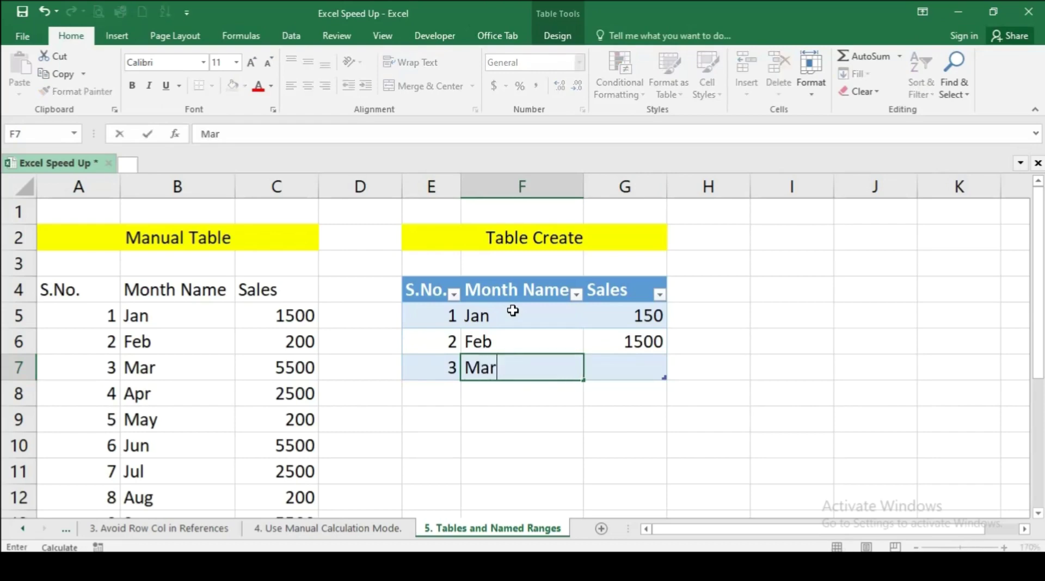
key(Tab)
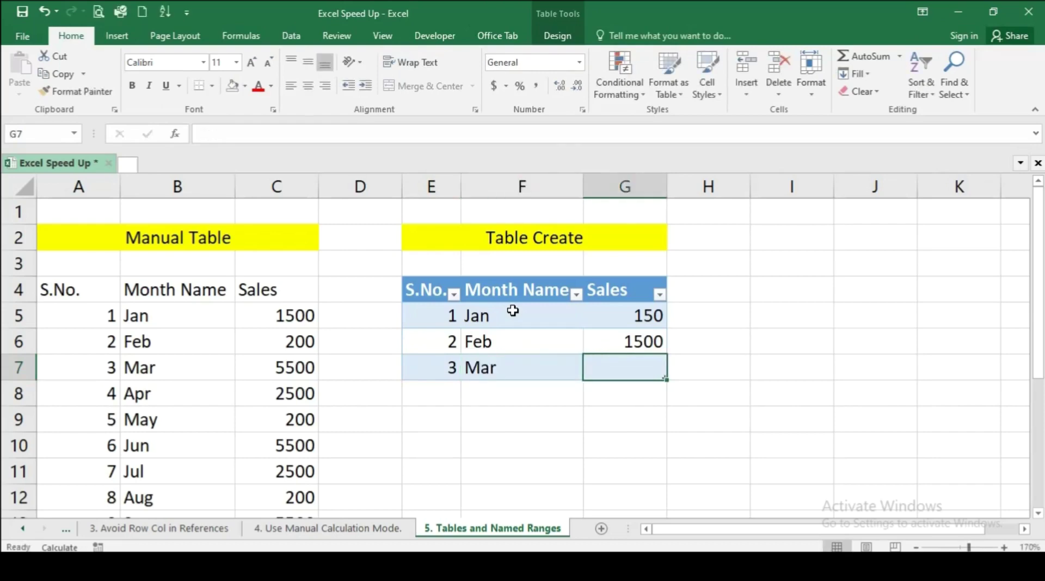
text(200)
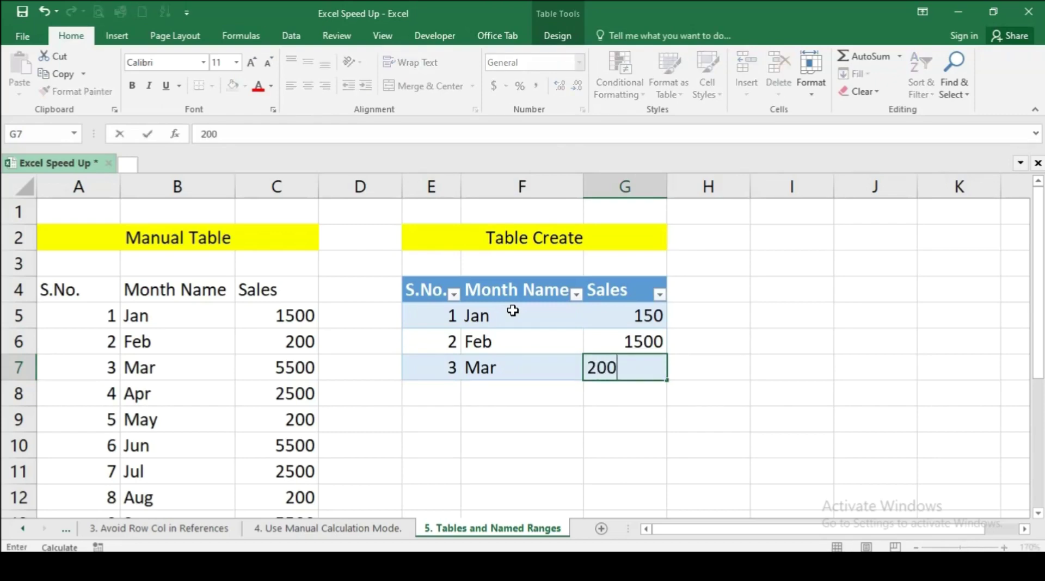
key(Return)
click(580, 400)
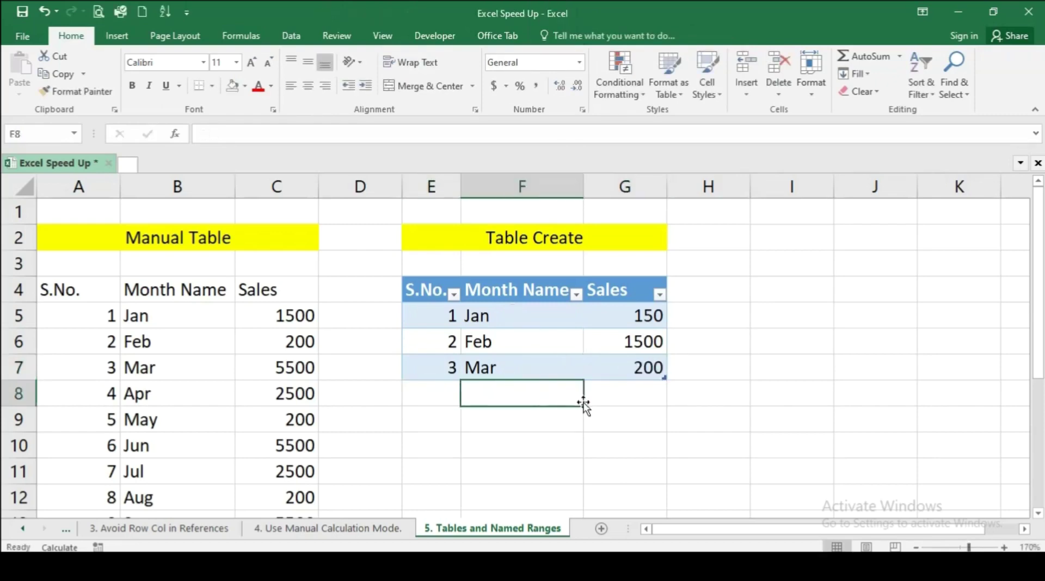
key(ctrl+s)
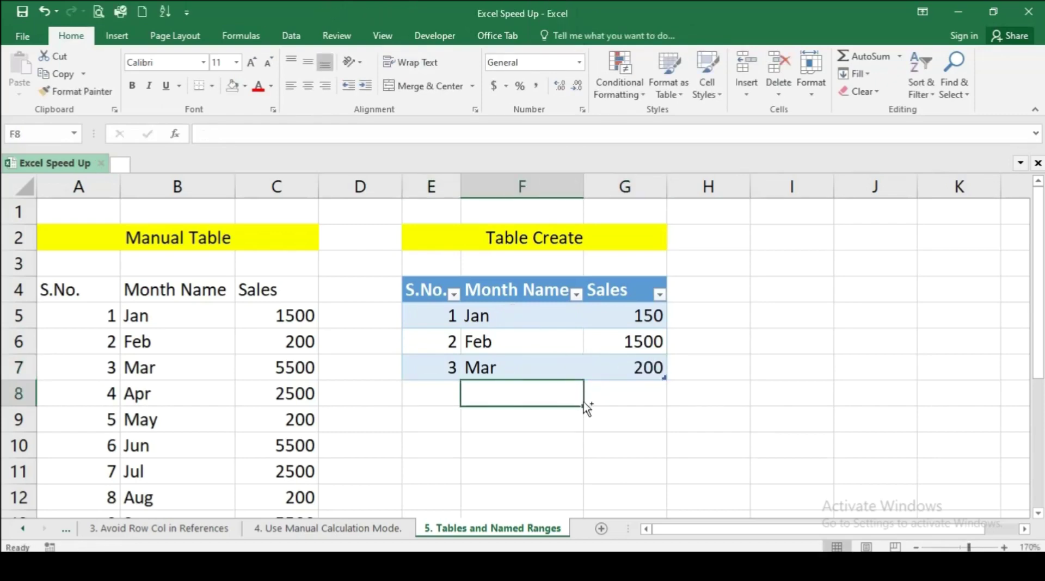